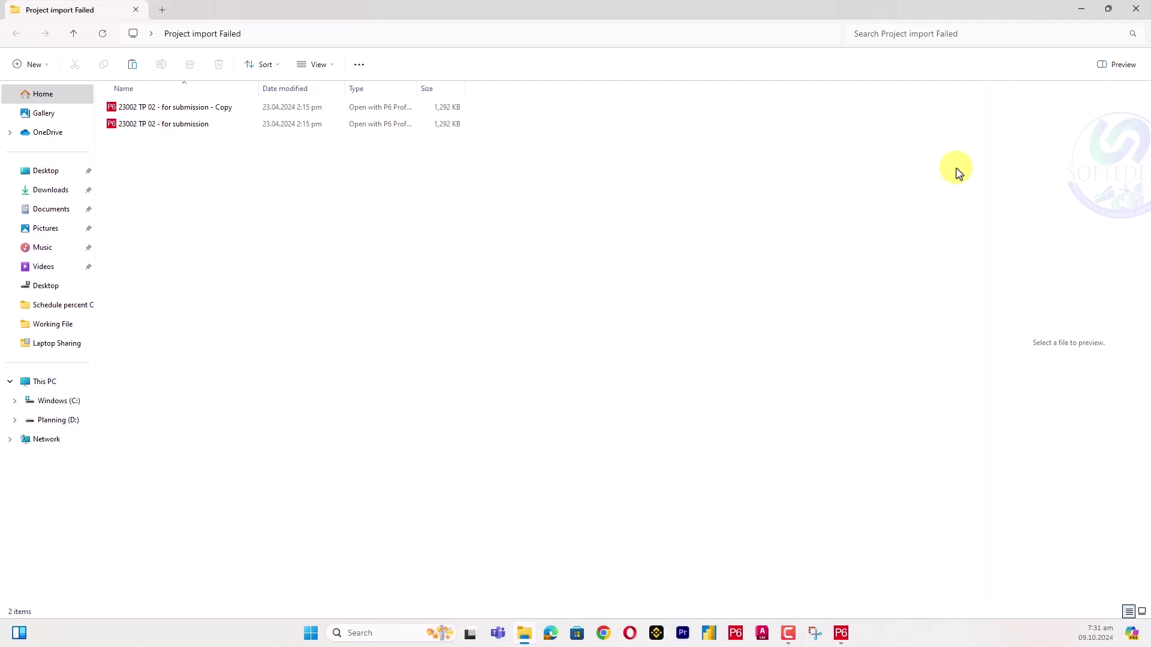
# Start a Primavera PM (XER) import of a whole project from the File menu.
pyautogui.click(838, 637)
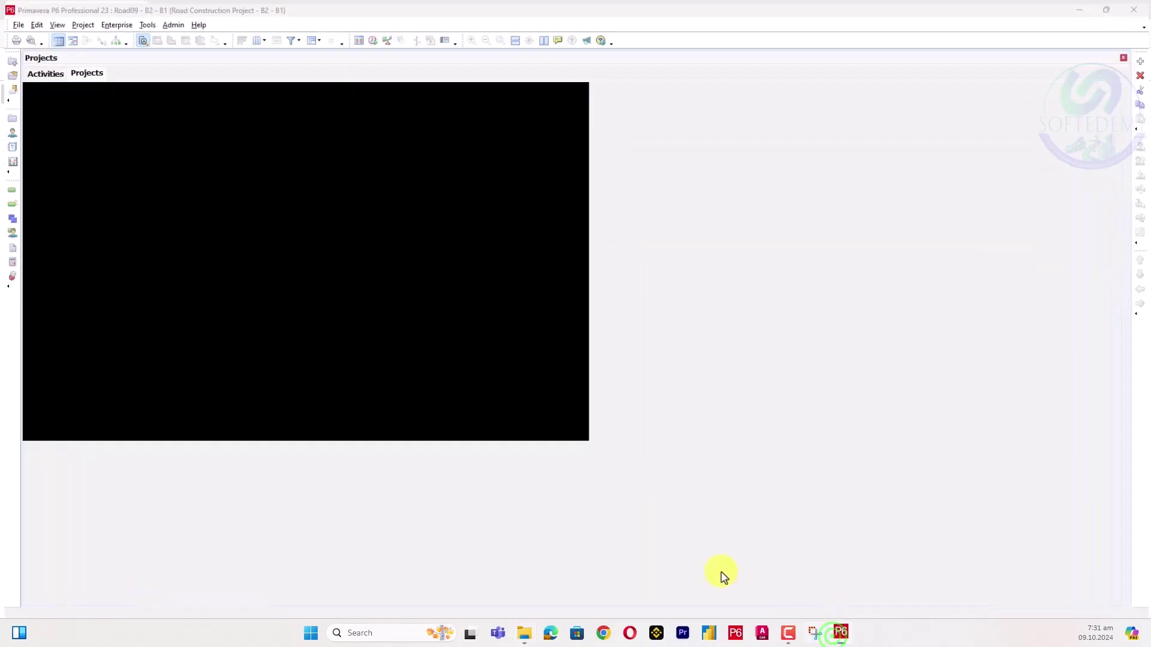
pyautogui.click(13, 22)
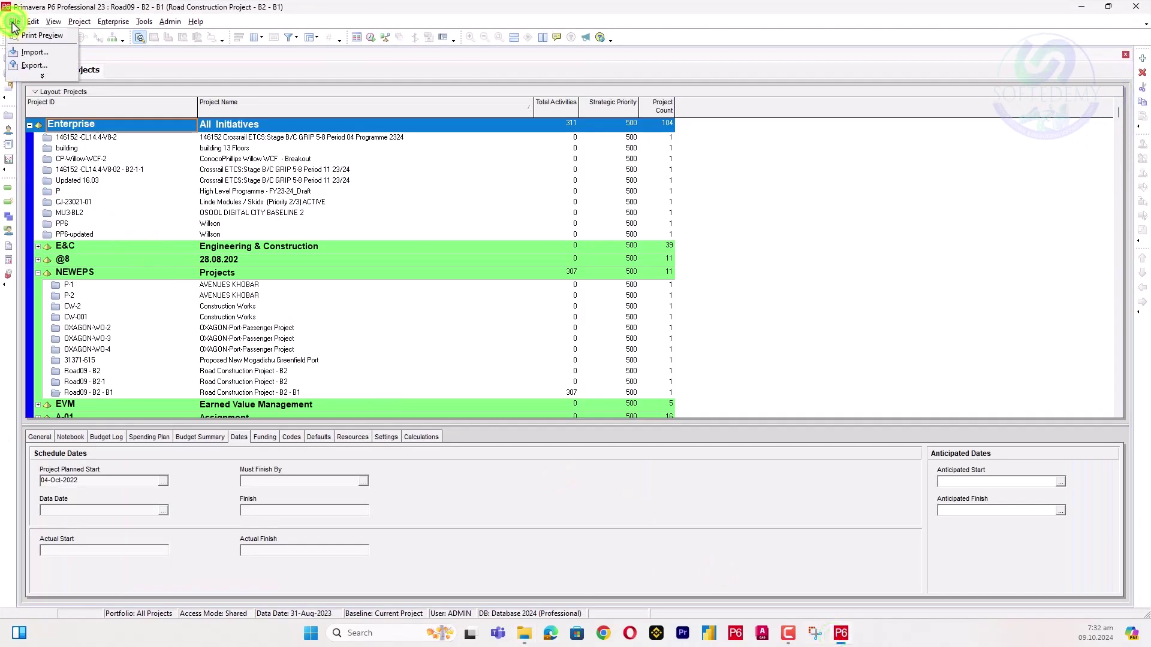
pyautogui.click(28, 55)
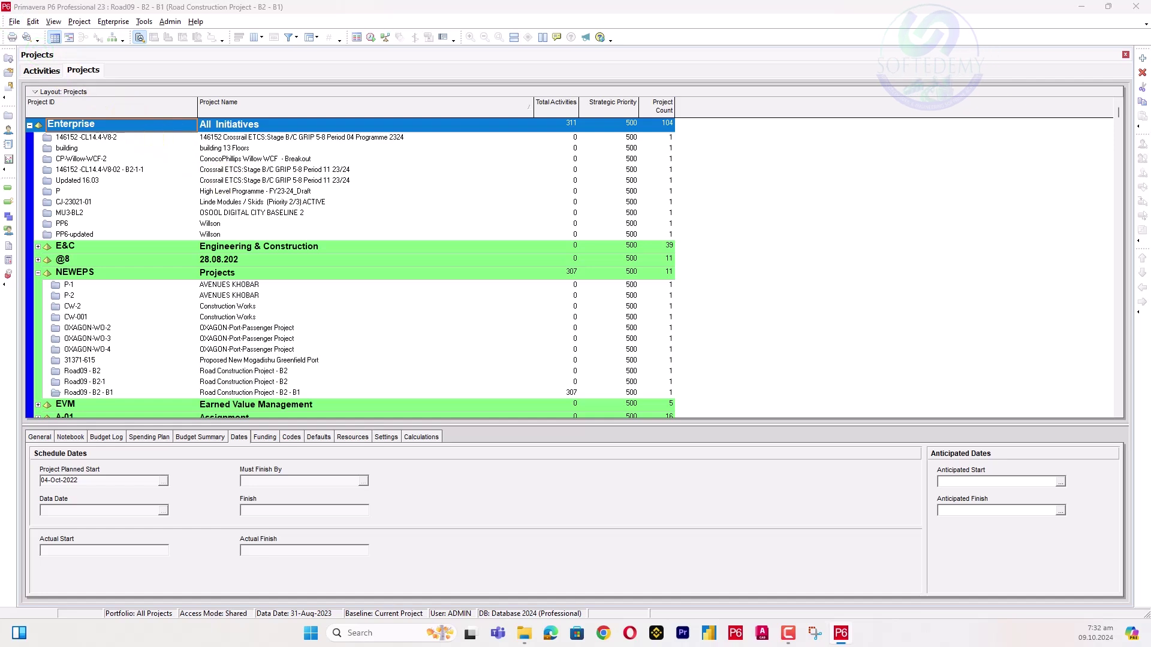
pyautogui.click(13, 22)
pyautogui.click(87, 228)
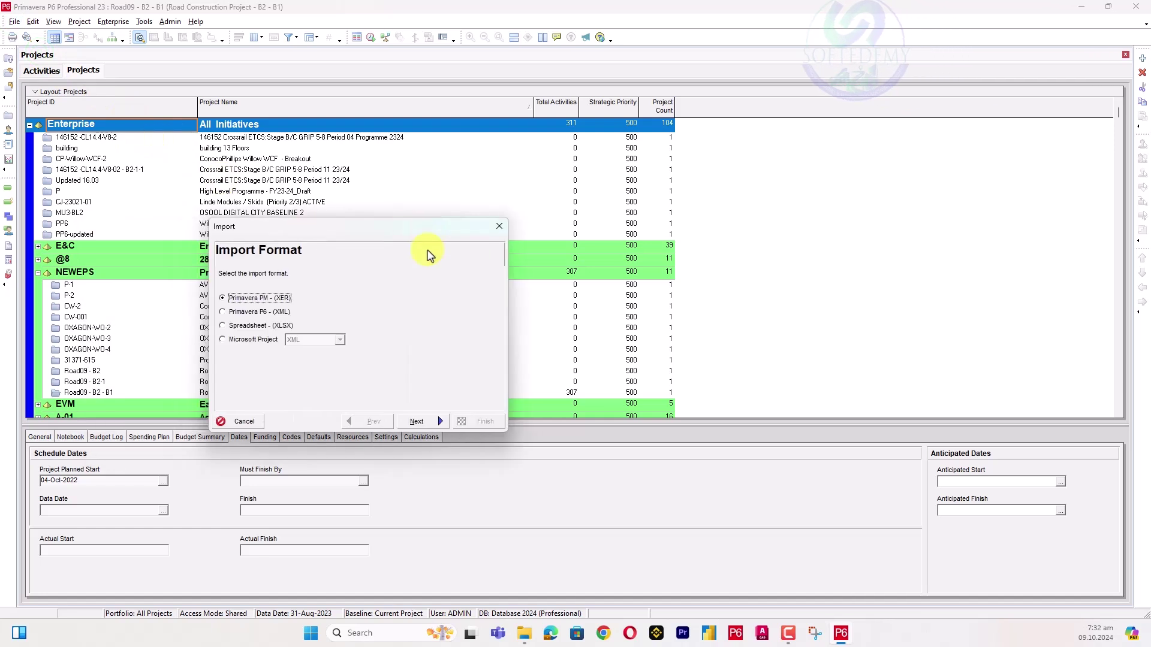
pyautogui.click(422, 421)
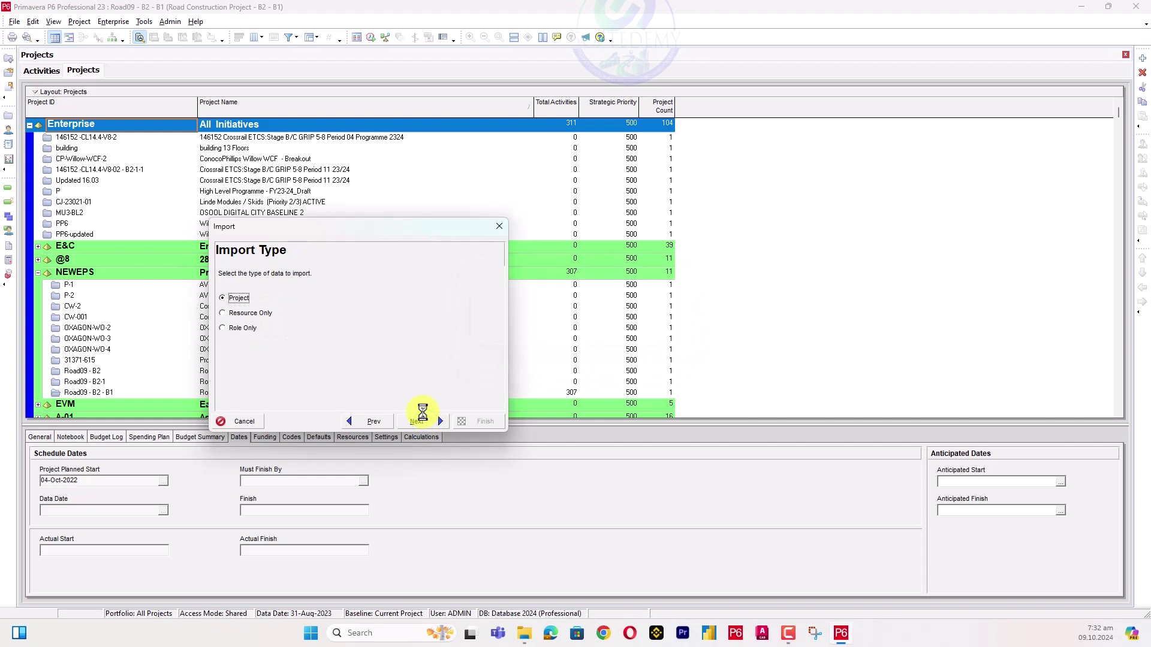
pyautogui.click(423, 421)
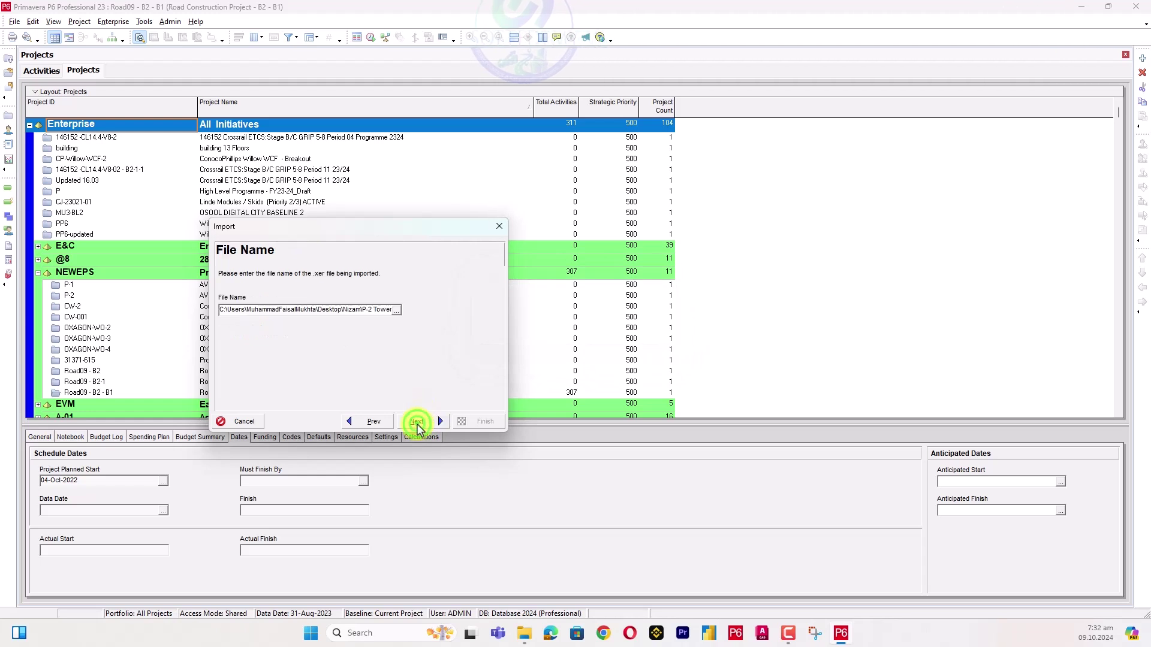
# Select '23002 TP 02 - for submission - Copy' from the Project import Failed folder as the import file.
pyautogui.click(397, 310)
pyautogui.scroll(-10, 588, 273)
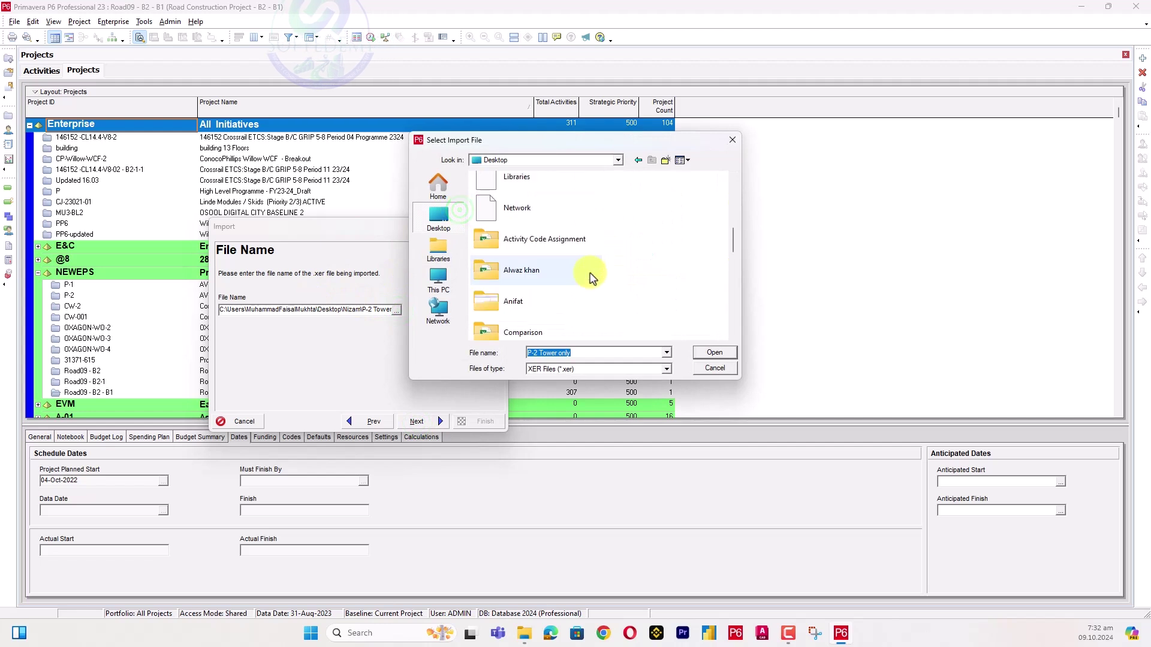
pyautogui.scroll(3, 587, 275)
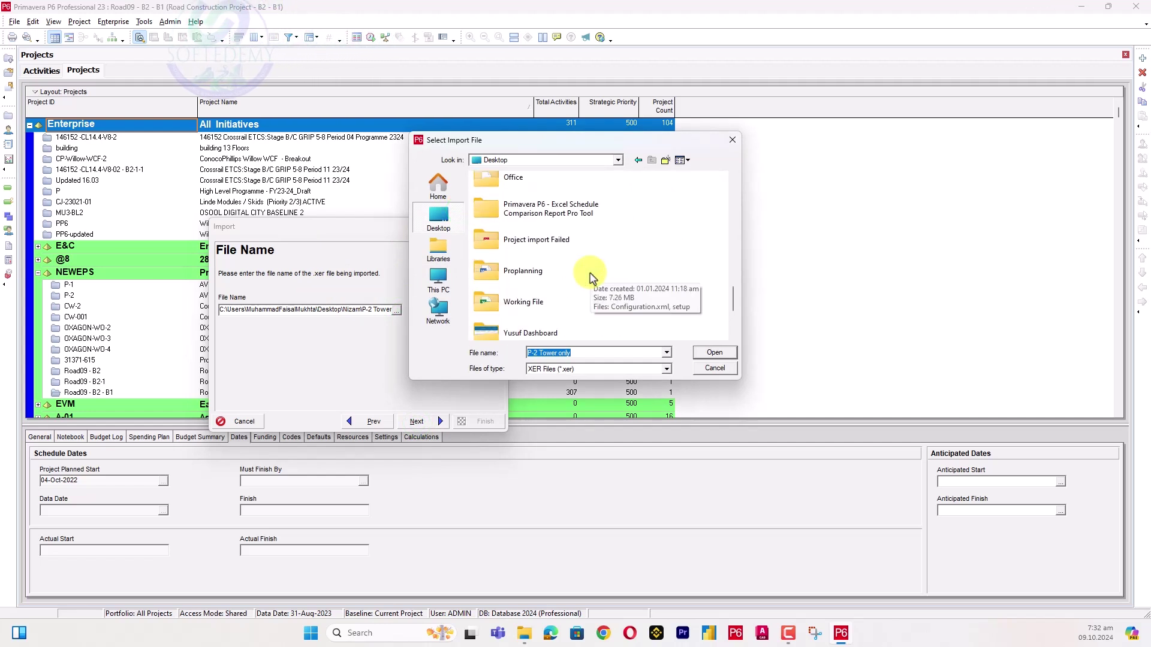
pyautogui.doubleClick(571, 244)
pyautogui.click(574, 192)
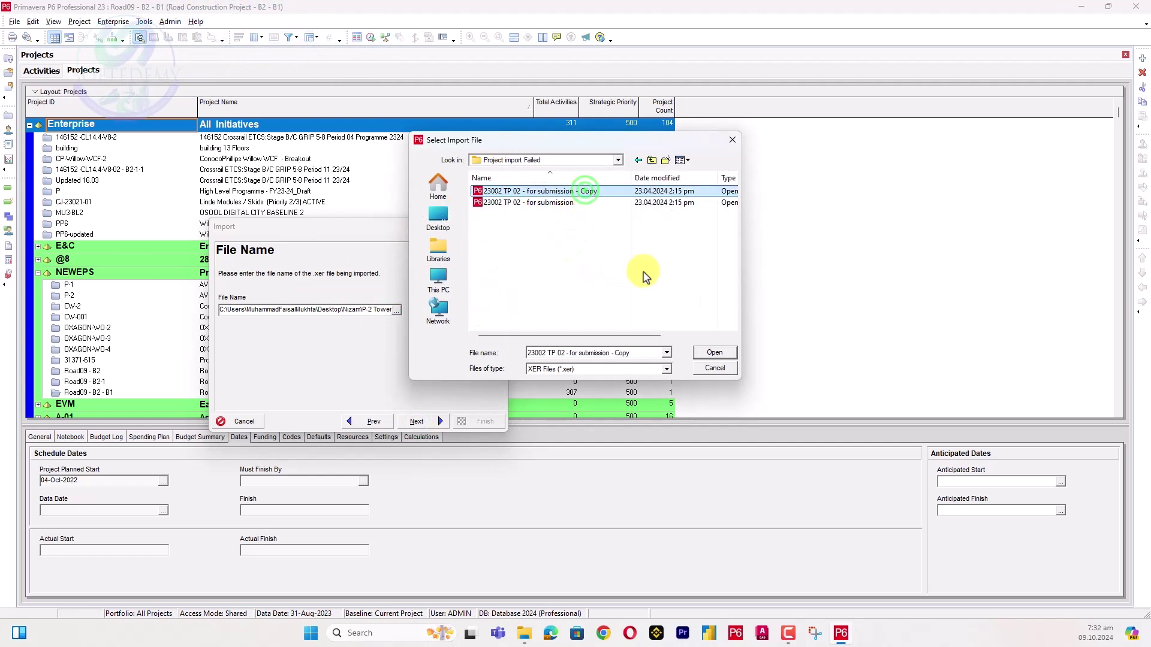
pyautogui.click(711, 354)
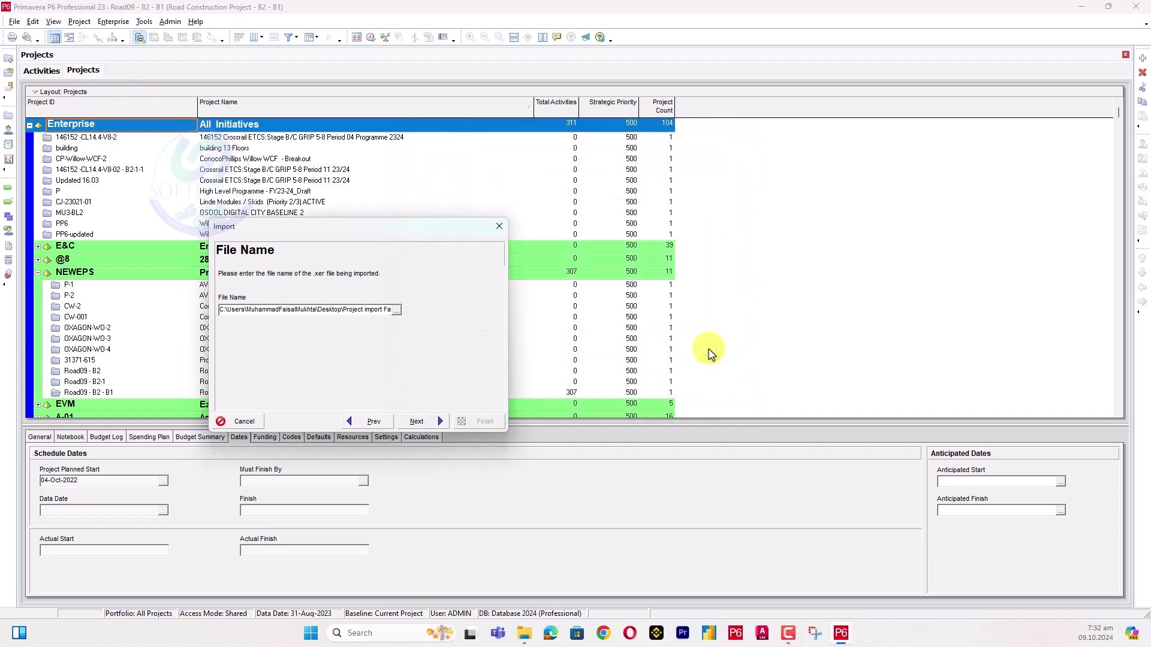
# Import as new Enterprise project Bewdley Left Bank, keeping the Default Configuration update options.
pyautogui.click(418, 421)
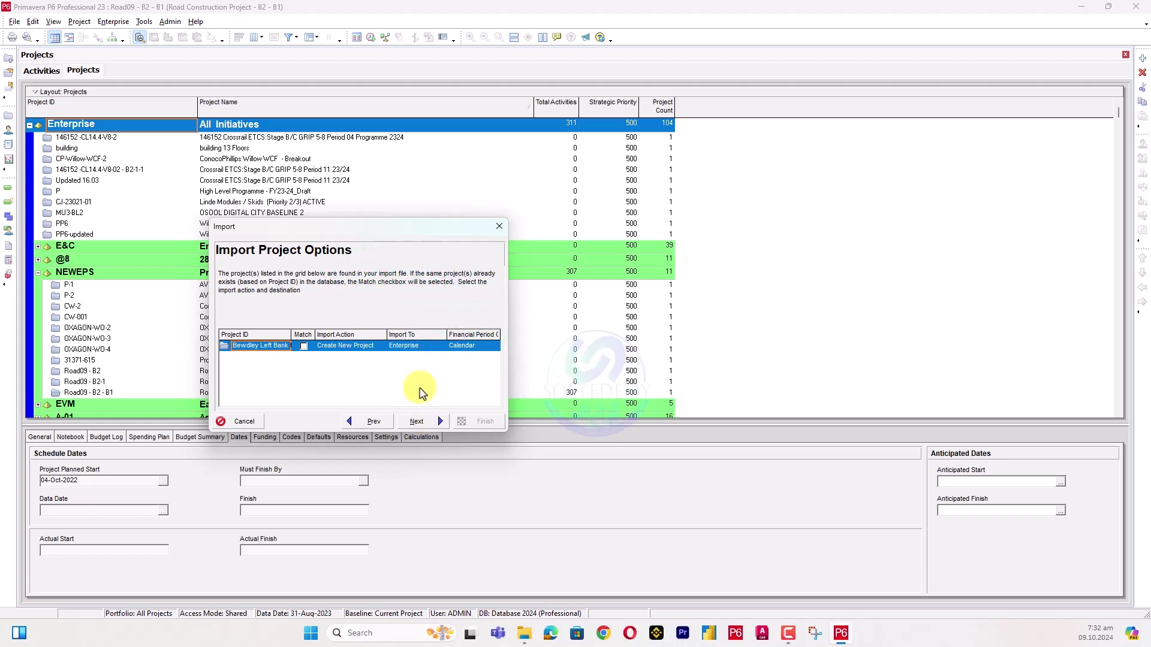
pyautogui.click(413, 421)
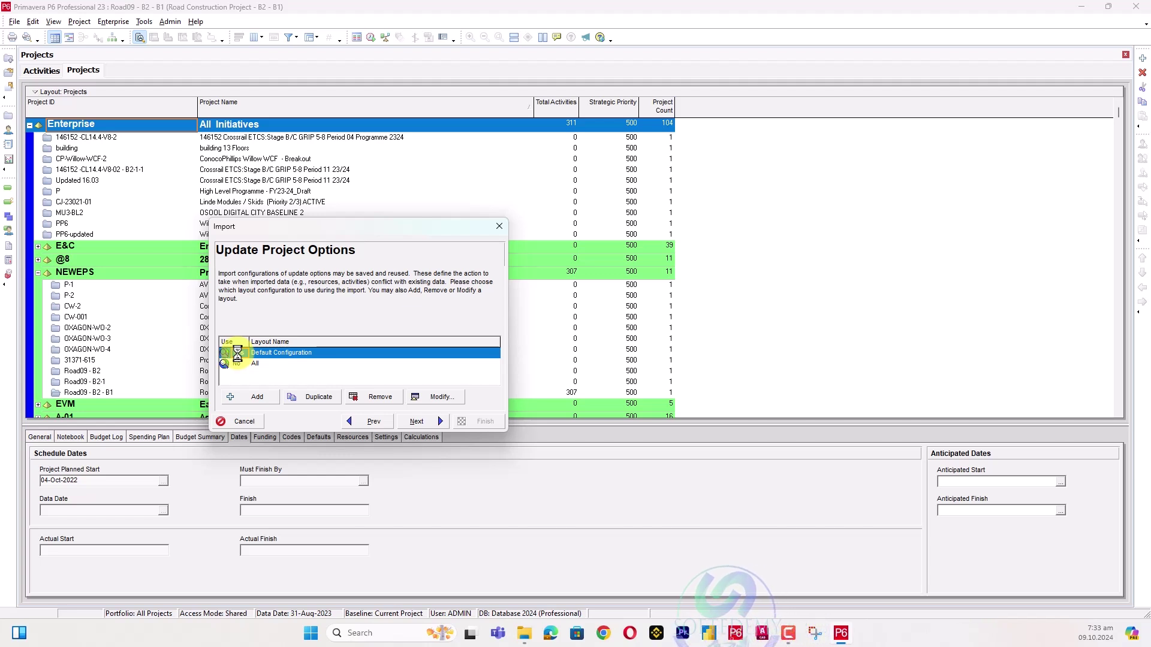
pyautogui.click(413, 422)
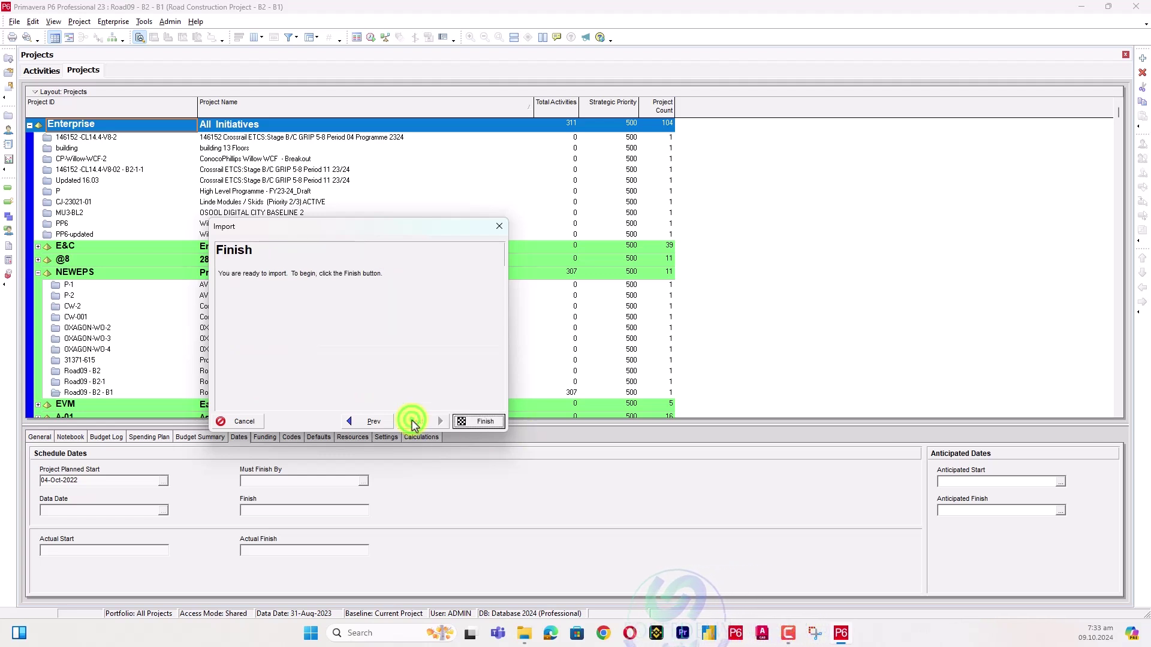
# Run the import and grab the PrmImportLog.txt path from the 'Project import failed' error.
pyautogui.click(478, 420)
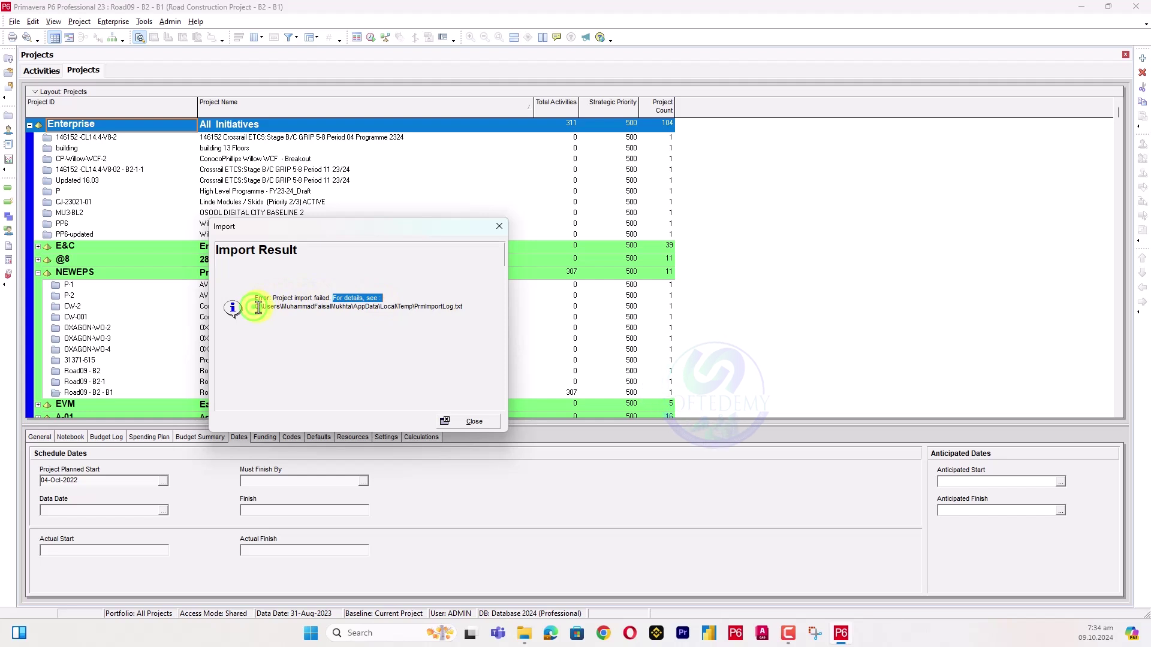
pyautogui.moveTo(258, 307); pyautogui.dragTo(463, 314)
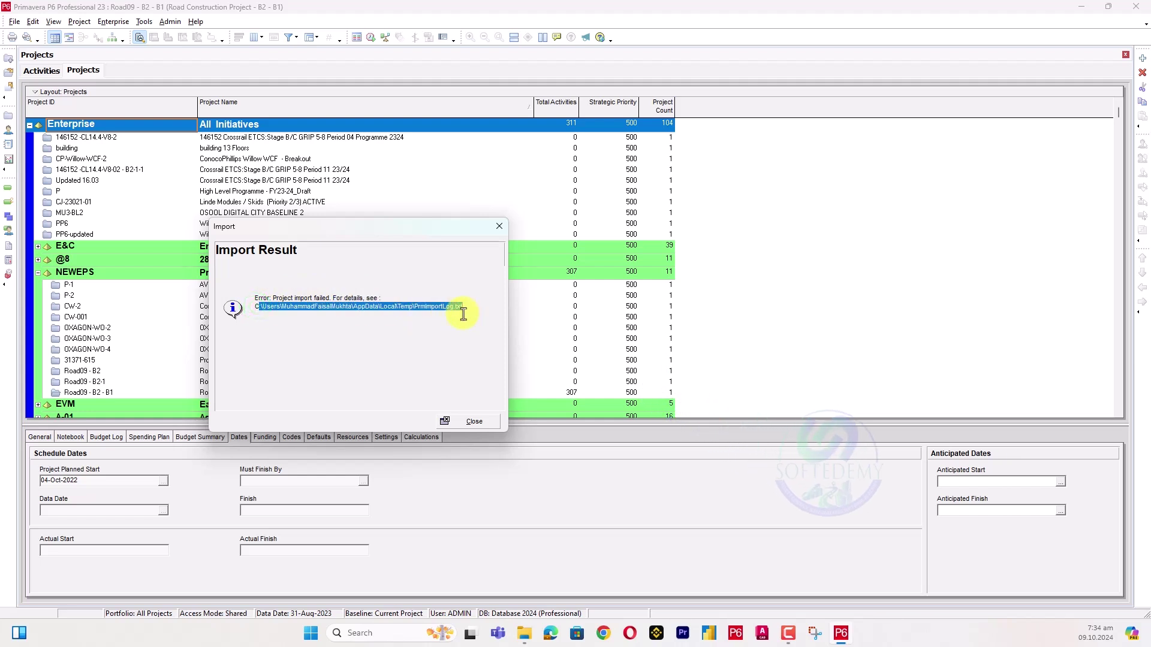
pyautogui.click(523, 634)
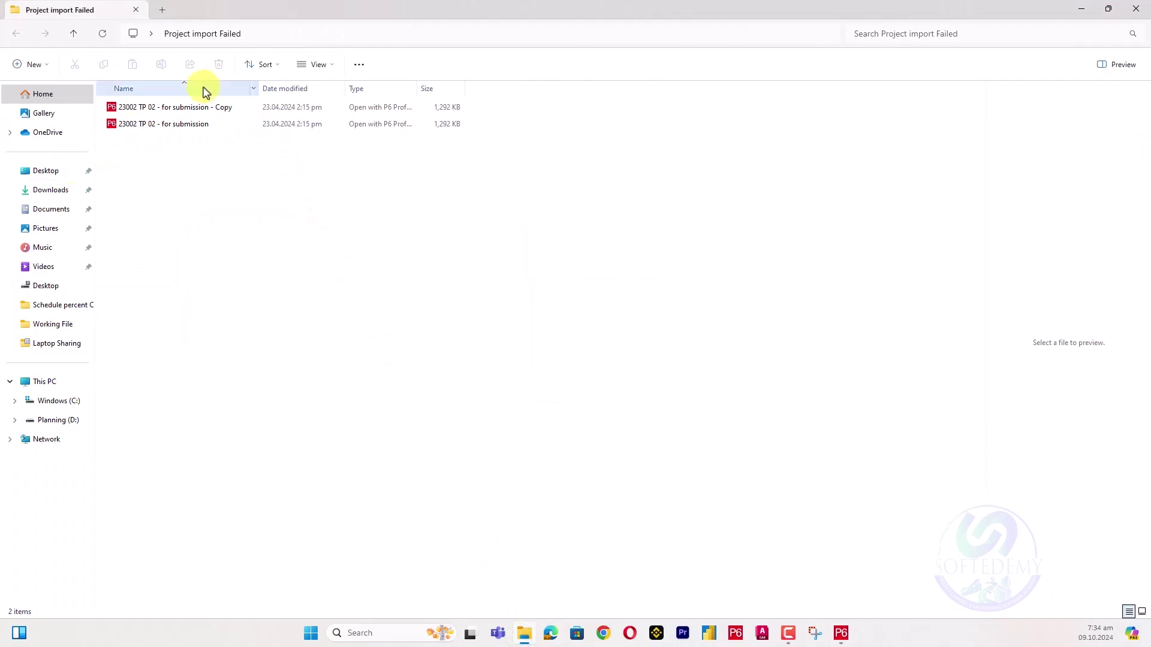
# Paste the import log path into Explorer's address bar, closing the browser windows it opens.
pyautogui.click(354, 33)
pyautogui.hotkey('ctrl', 'v')
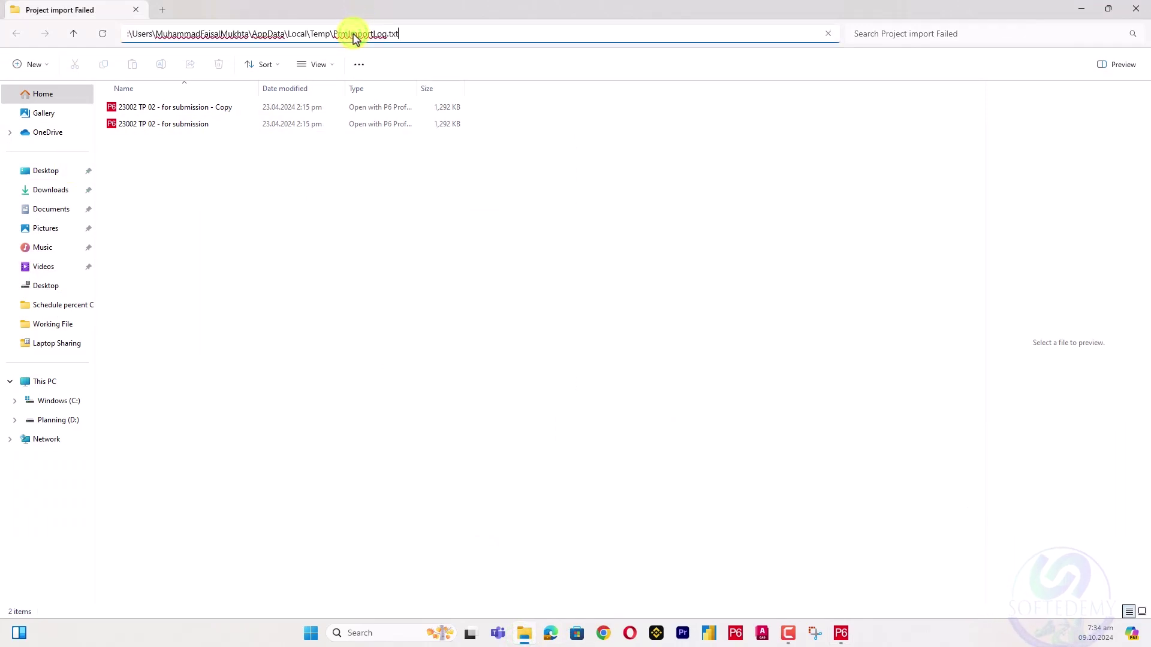
pyautogui.press('Return')
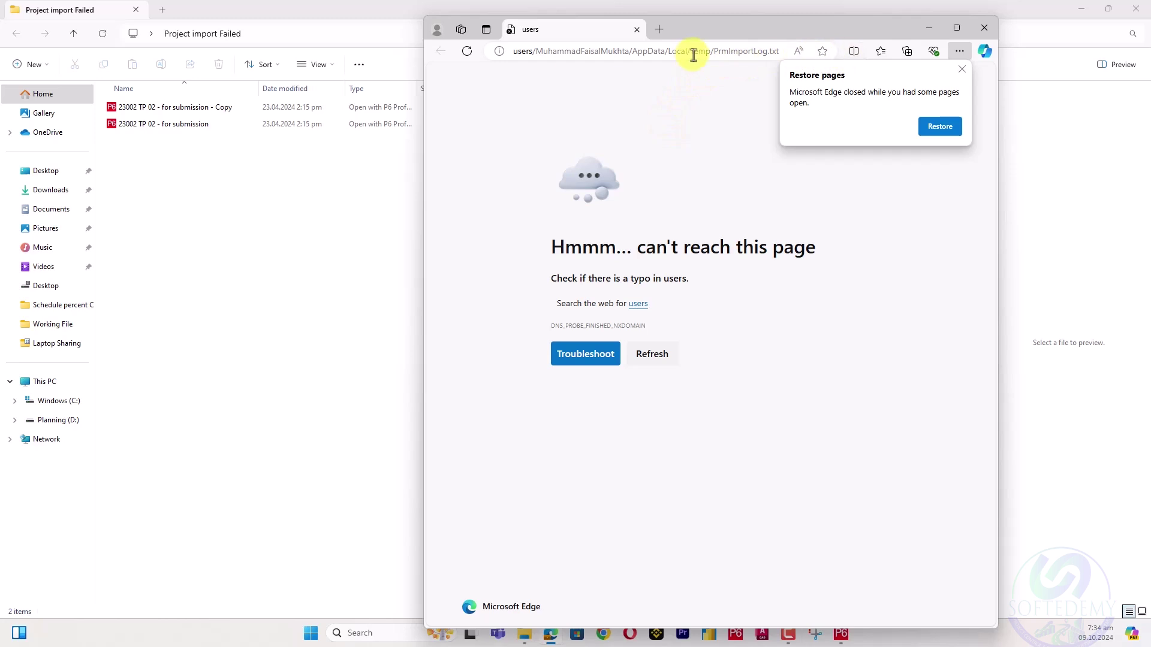
pyautogui.click(978, 30)
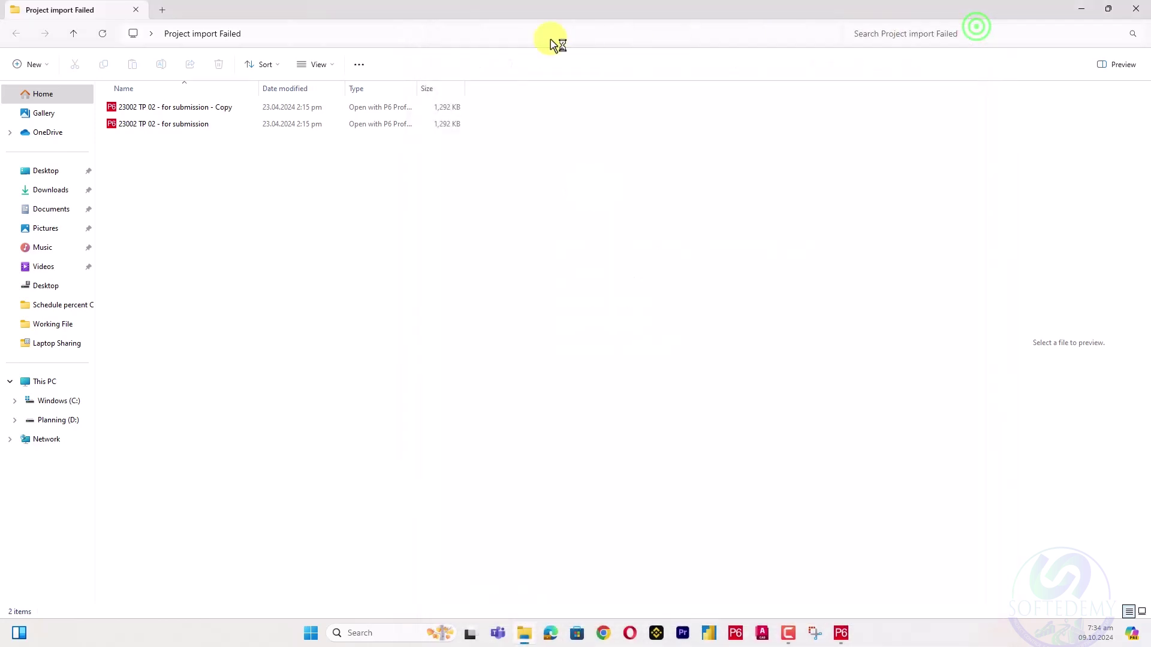
pyautogui.click(340, 28)
pyautogui.hotkey('ctrl', 'v')
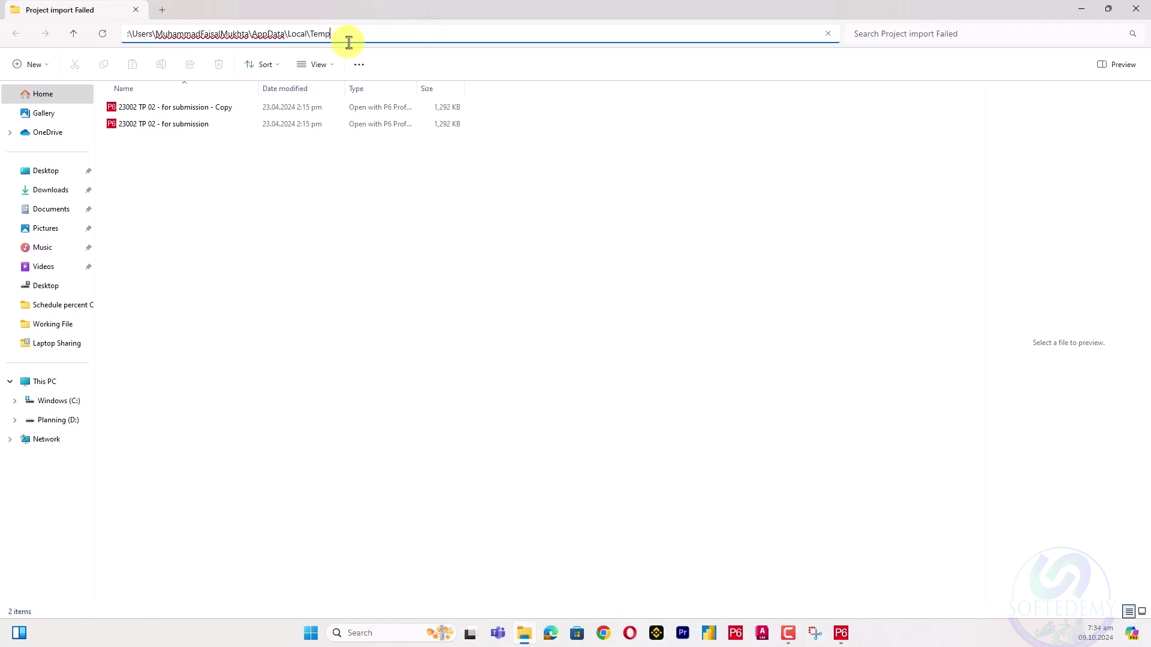
pyautogui.press('Return')
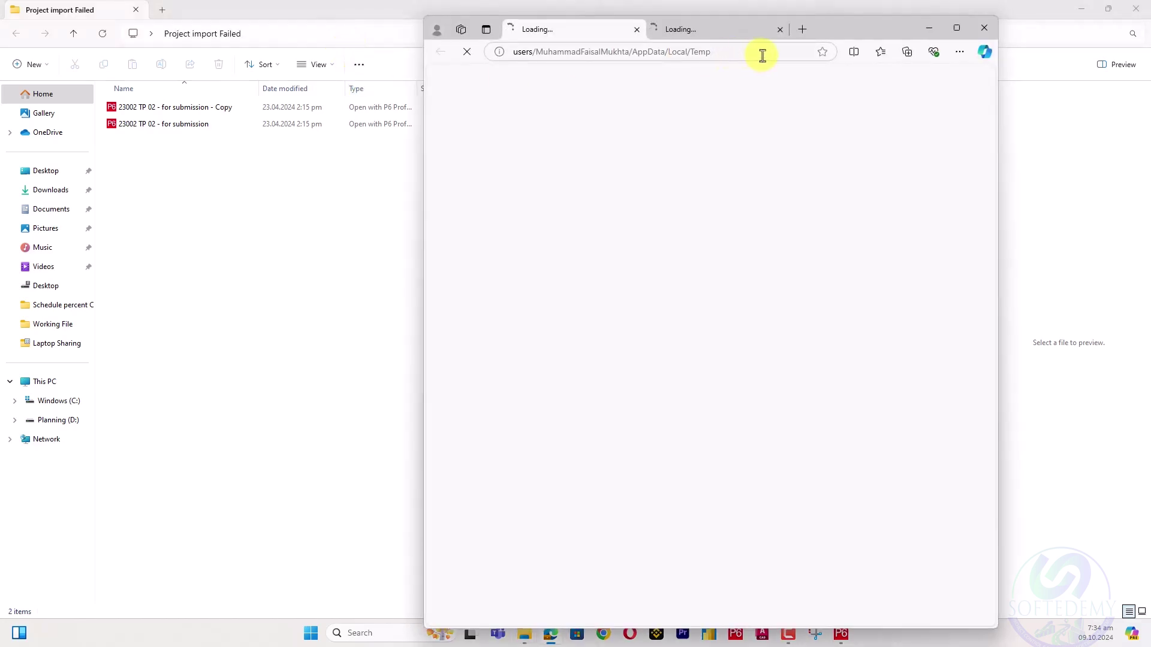
pyautogui.click(985, 29)
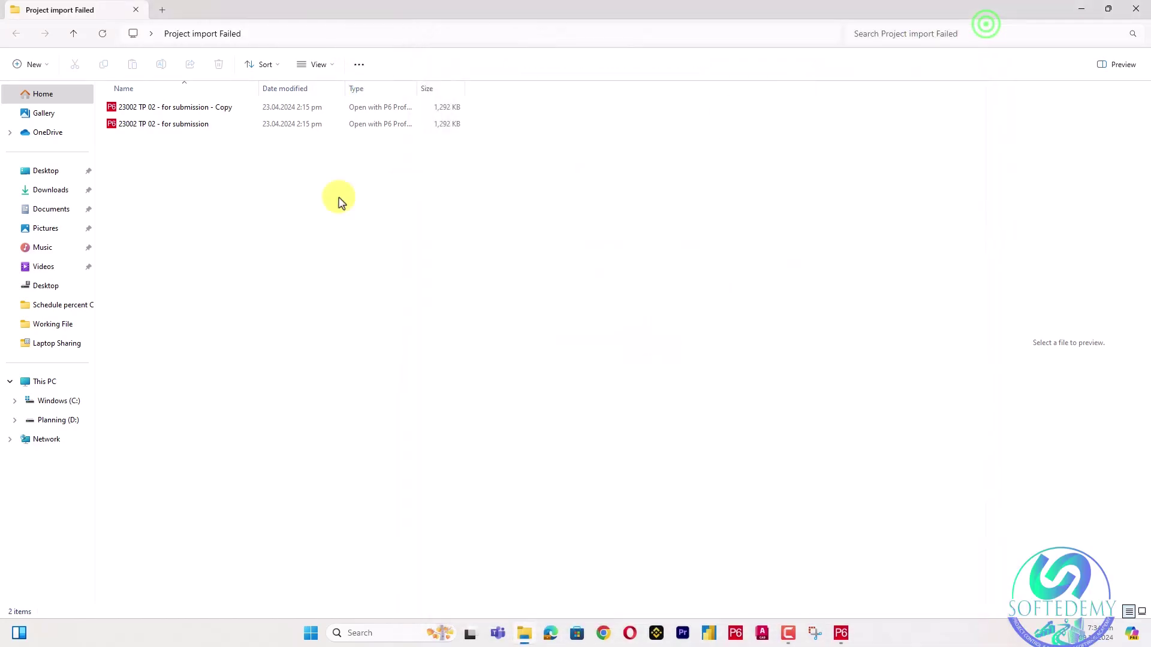
# Edit the pasted log path from the C: drive to open the AppData\Local\Temp folder.
pyautogui.click(57, 404)
pyautogui.click(357, 45)
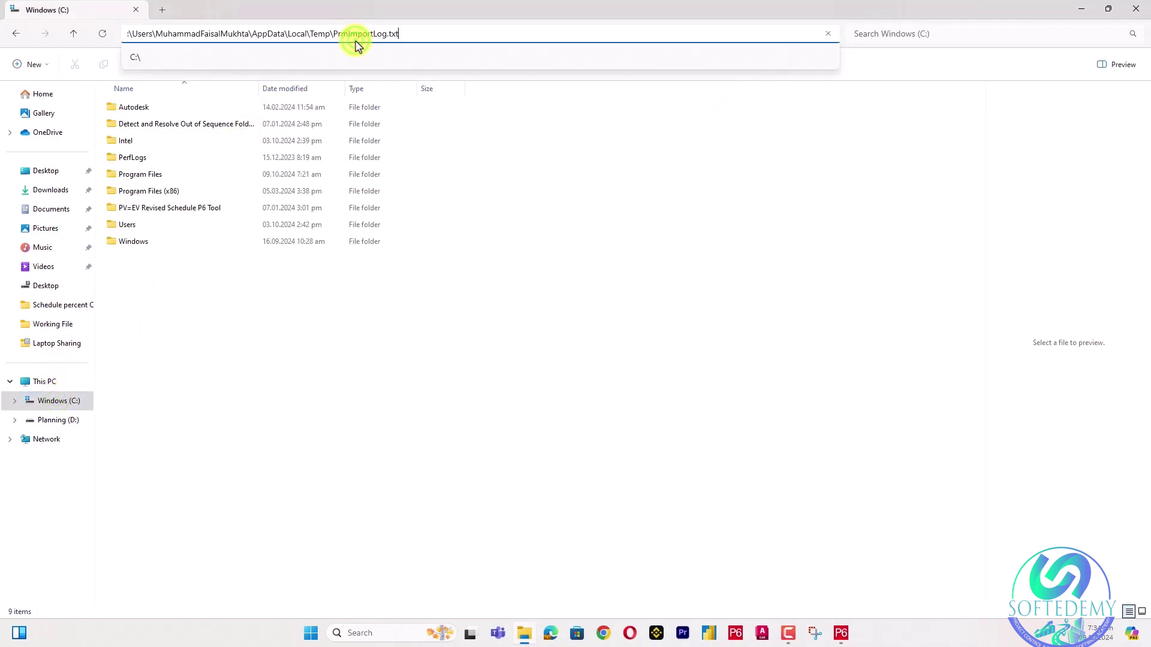
pyautogui.click(130, 34)
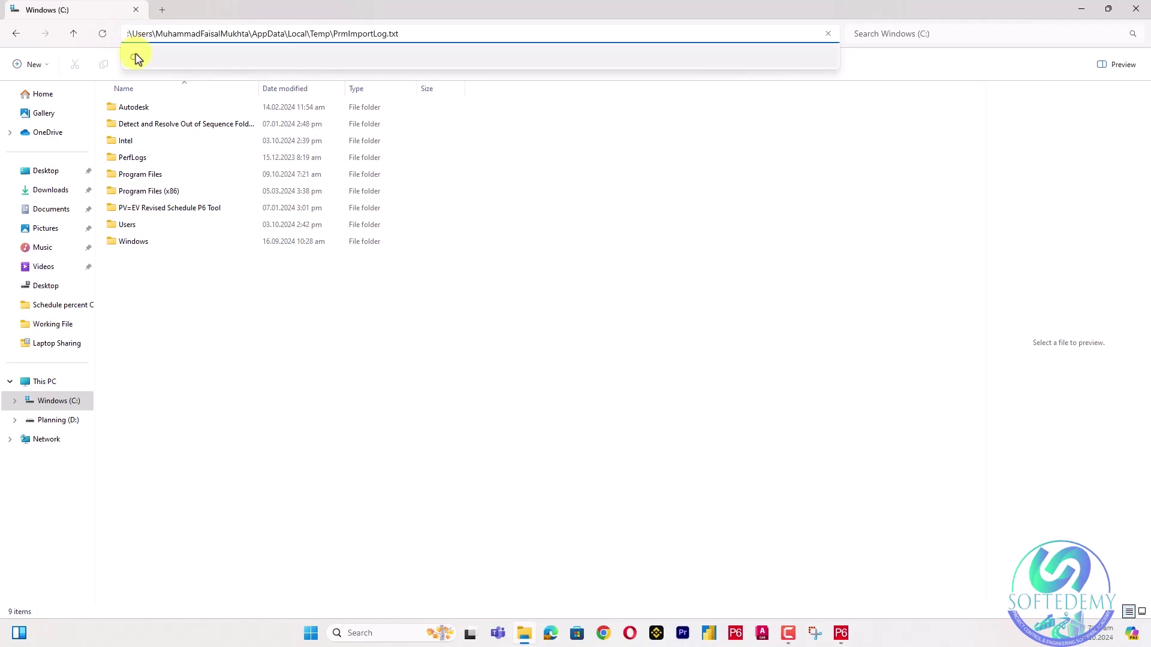
pyautogui.click(137, 57)
pyautogui.click(319, 33)
pyautogui.hotkey('ctrl', 'v')
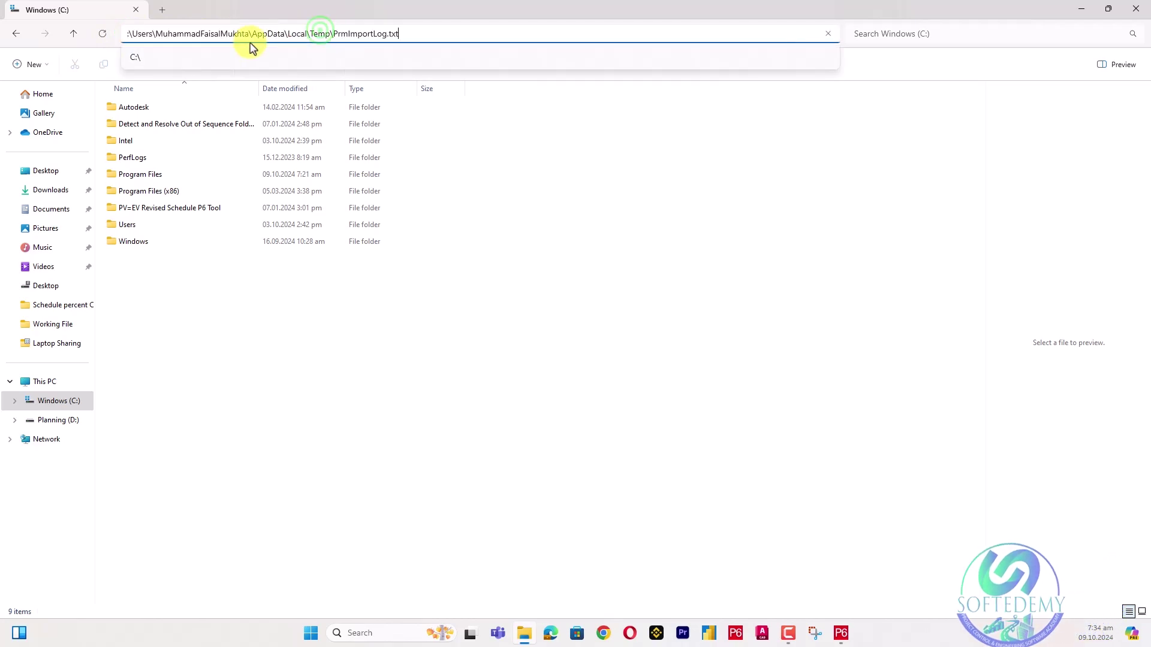
pyautogui.click(127, 40)
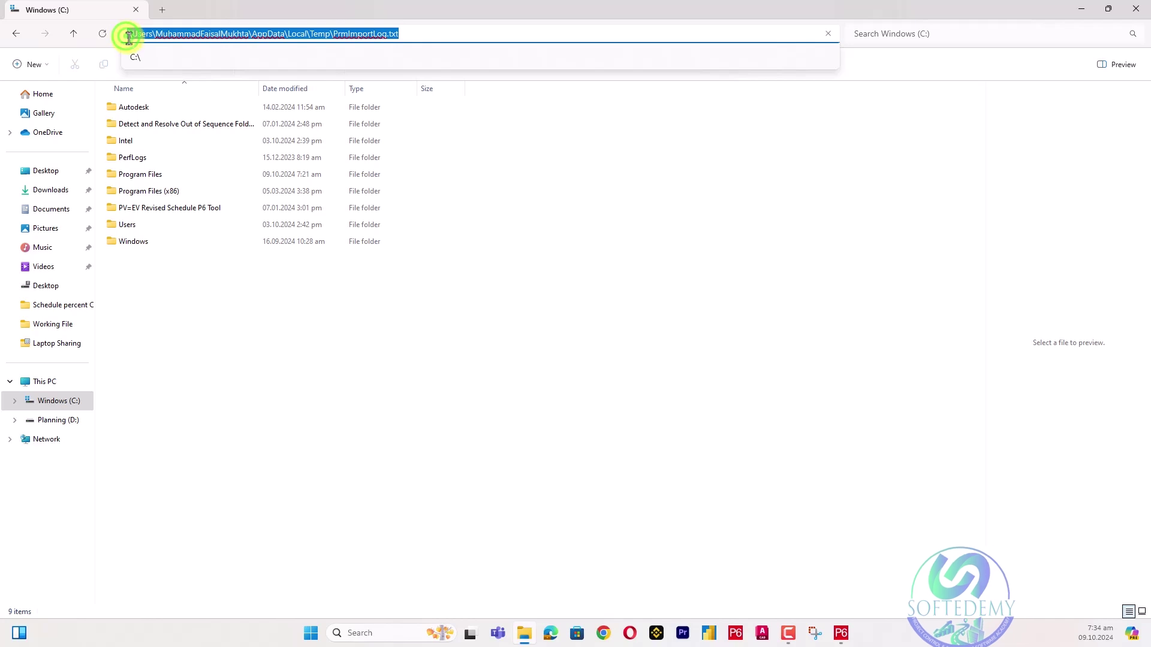
pyautogui.click(129, 37)
pyautogui.write('C')
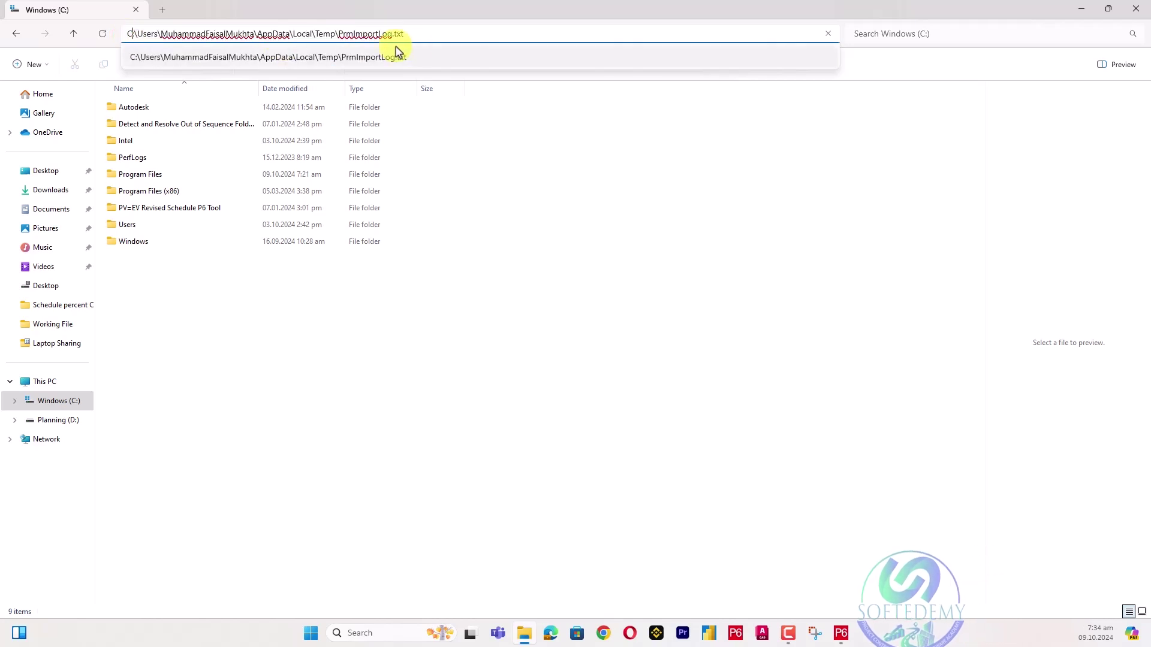
pyautogui.moveTo(428, 34); pyautogui.dragTo(329, 27)
pyautogui.click(334, 27)
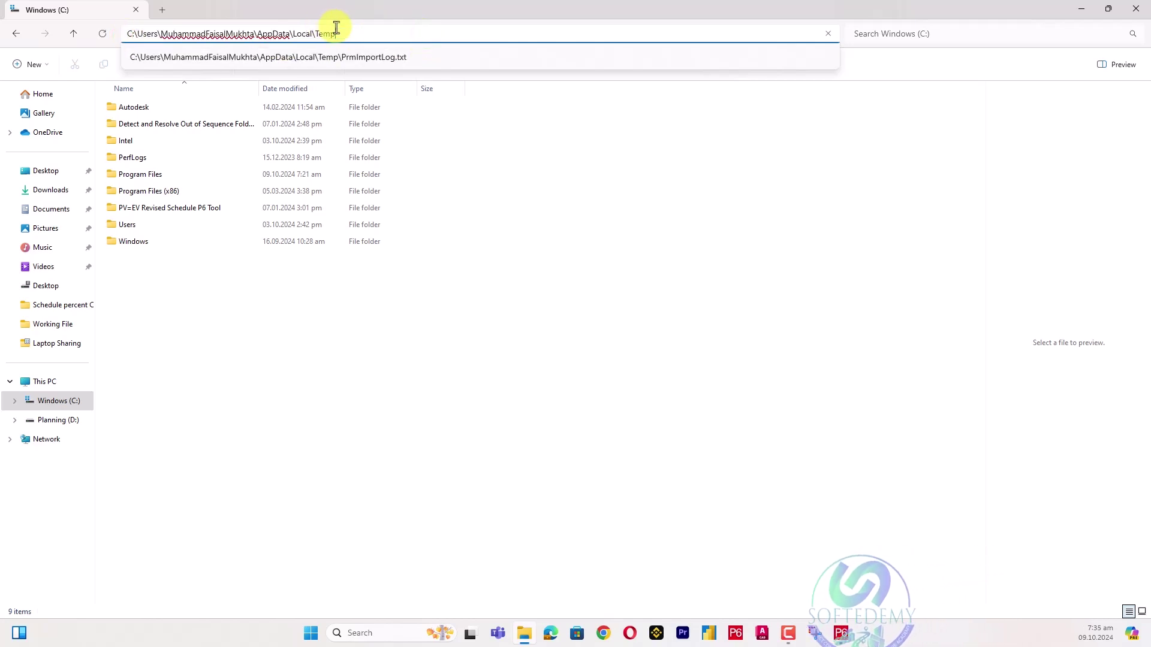
pyautogui.press('Return')
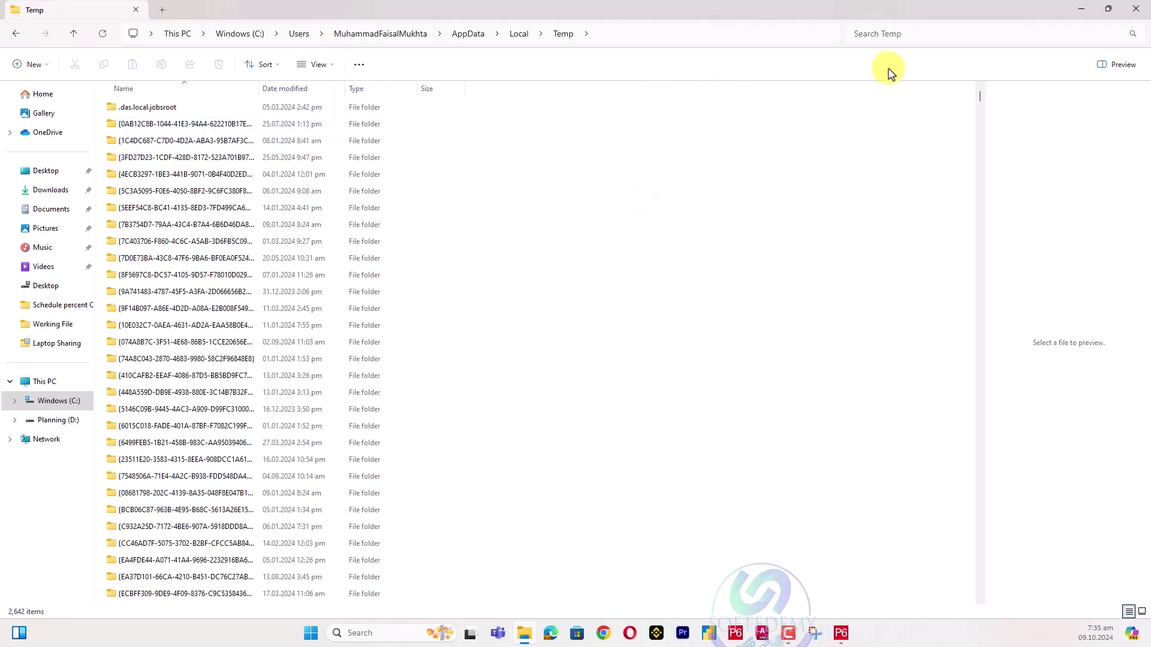
# Search Temp for 'prm' and preview PrmImportLog's invalid parent WBS ID errors.
pyautogui.click(840, 632)
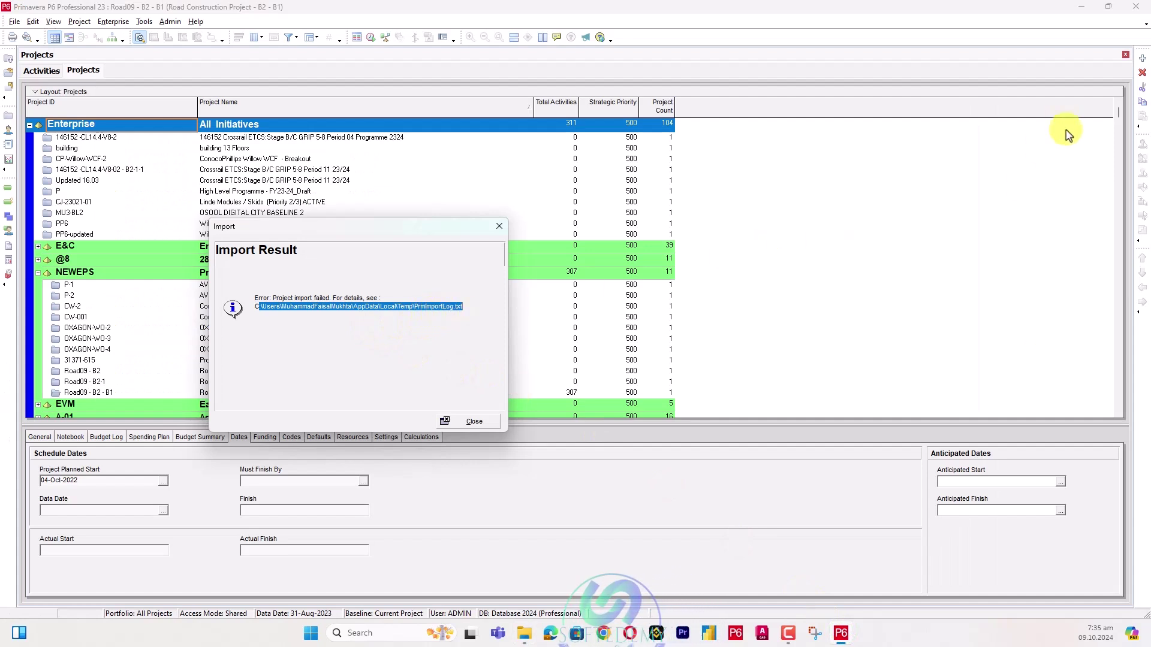
pyautogui.click(519, 639)
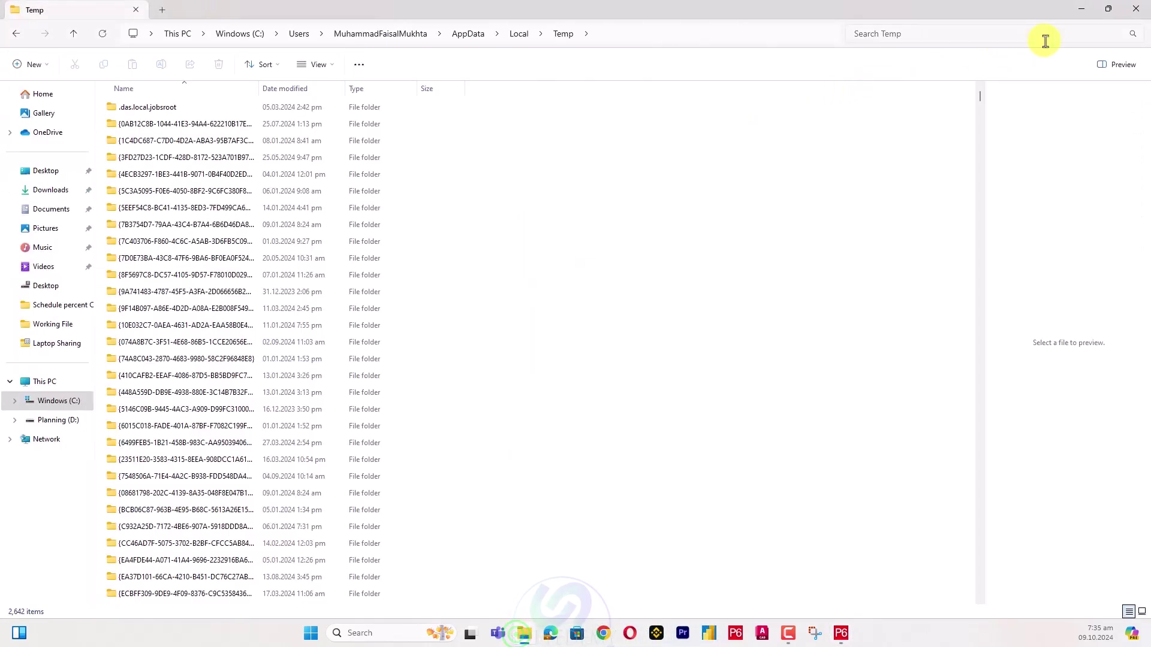
pyautogui.click(1011, 40)
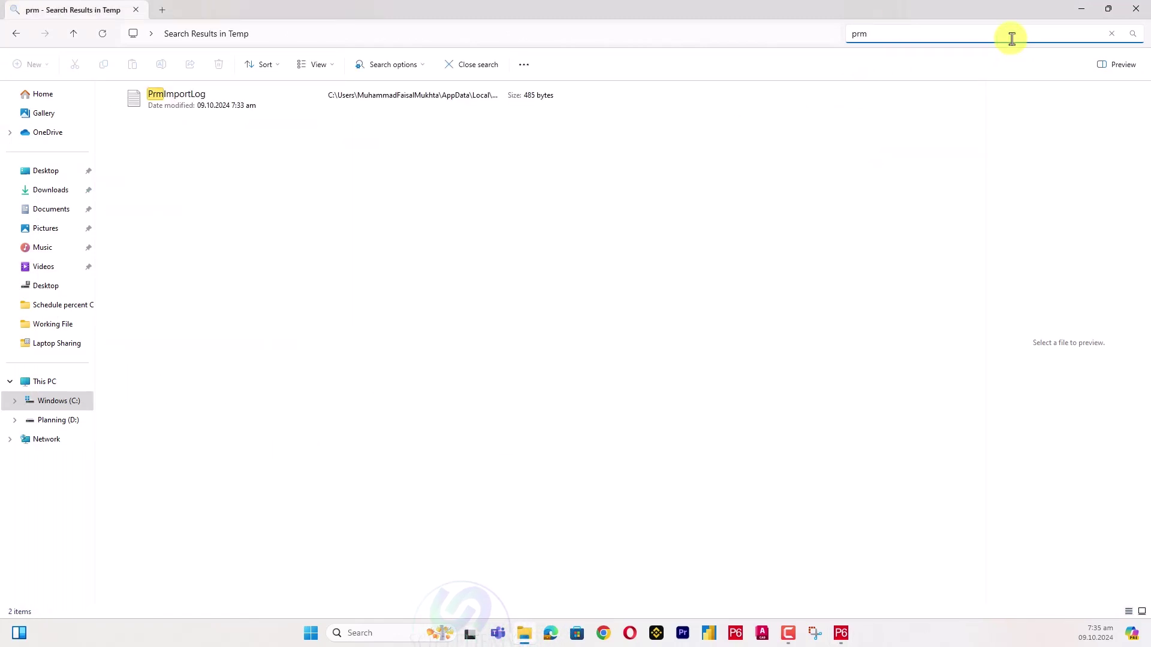
pyautogui.click(223, 106)
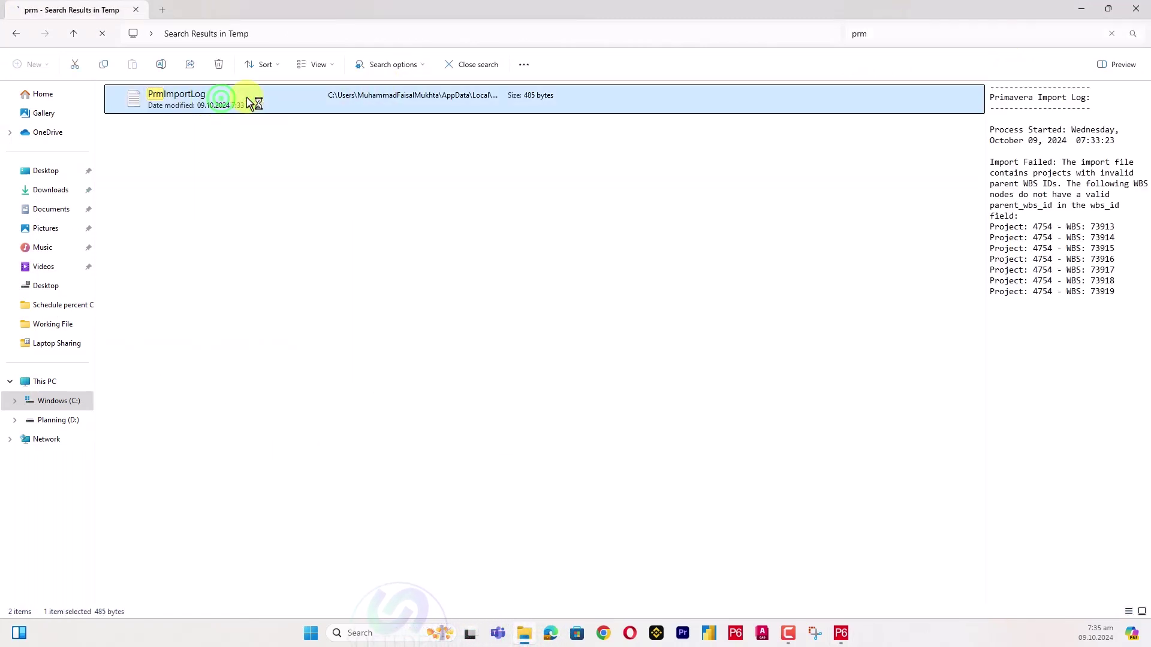
pyautogui.rightClick(214, 103)
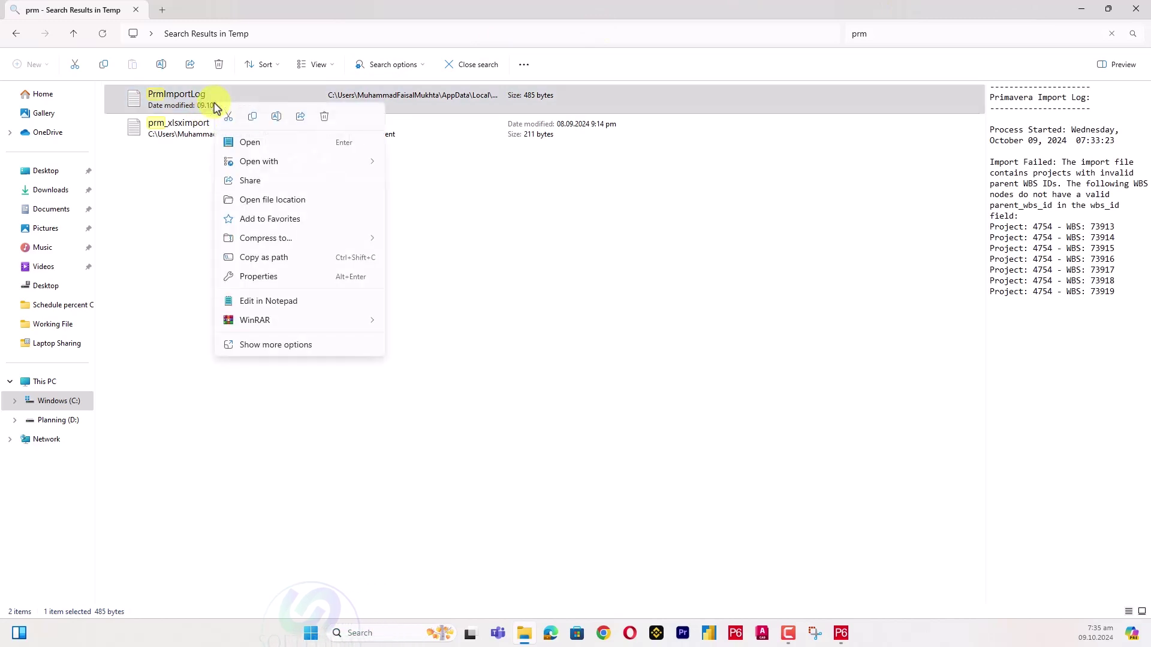
pyautogui.click(627, 222)
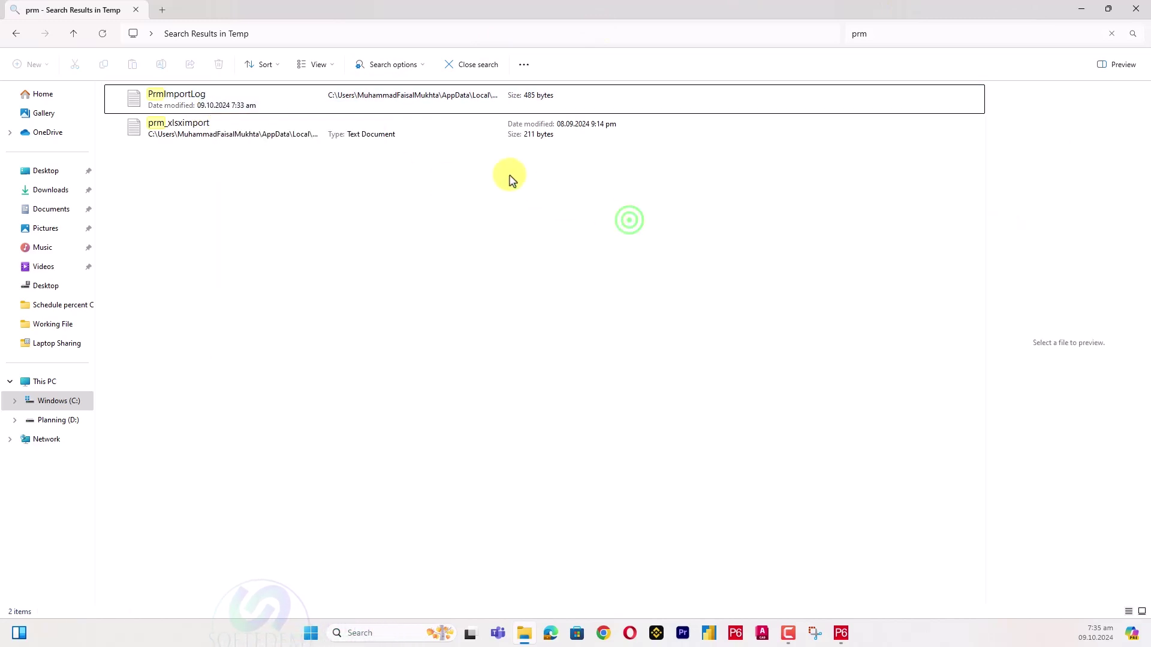
pyautogui.click(393, 102)
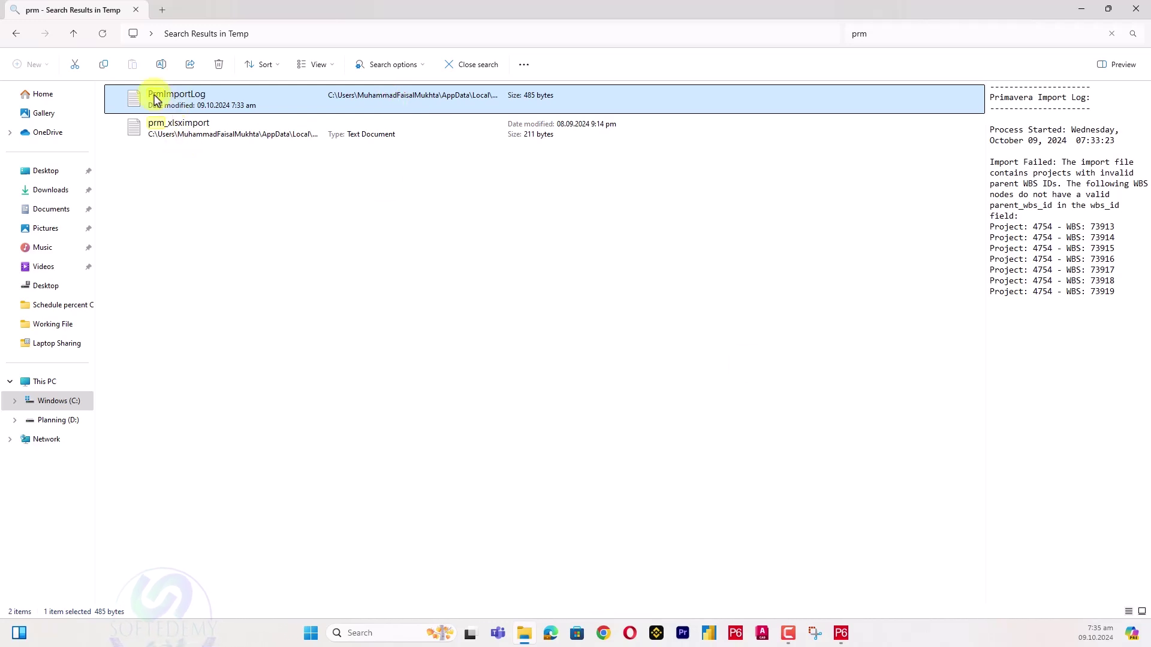
pyautogui.click(841, 633)
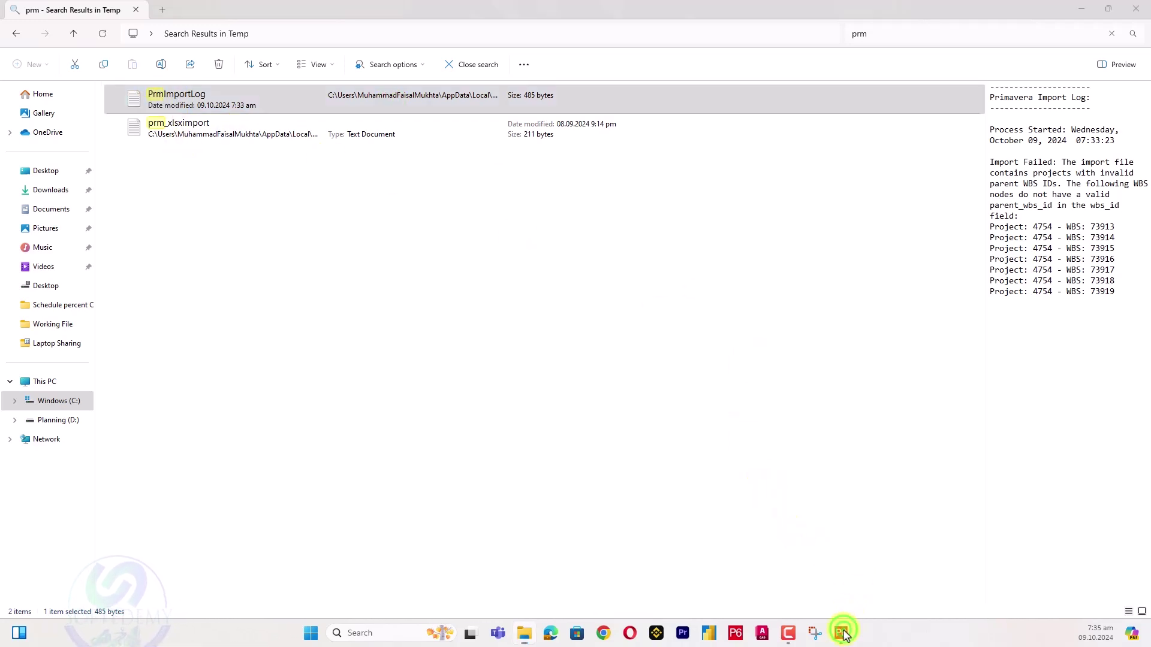
pyautogui.click(524, 633)
pyautogui.rightClick(276, 102)
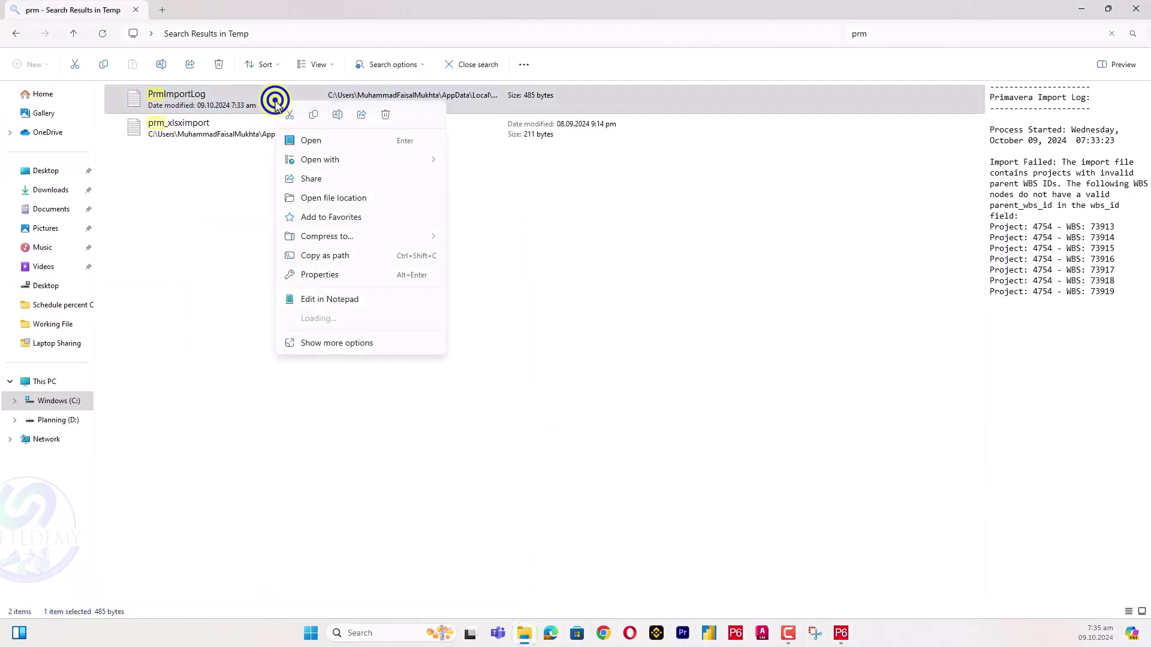
# Read PrmImportLog in Notepad, where WBS 73913–73919 lack valid parent_wbs_id values, then minimize it.
pyautogui.click(328, 137)
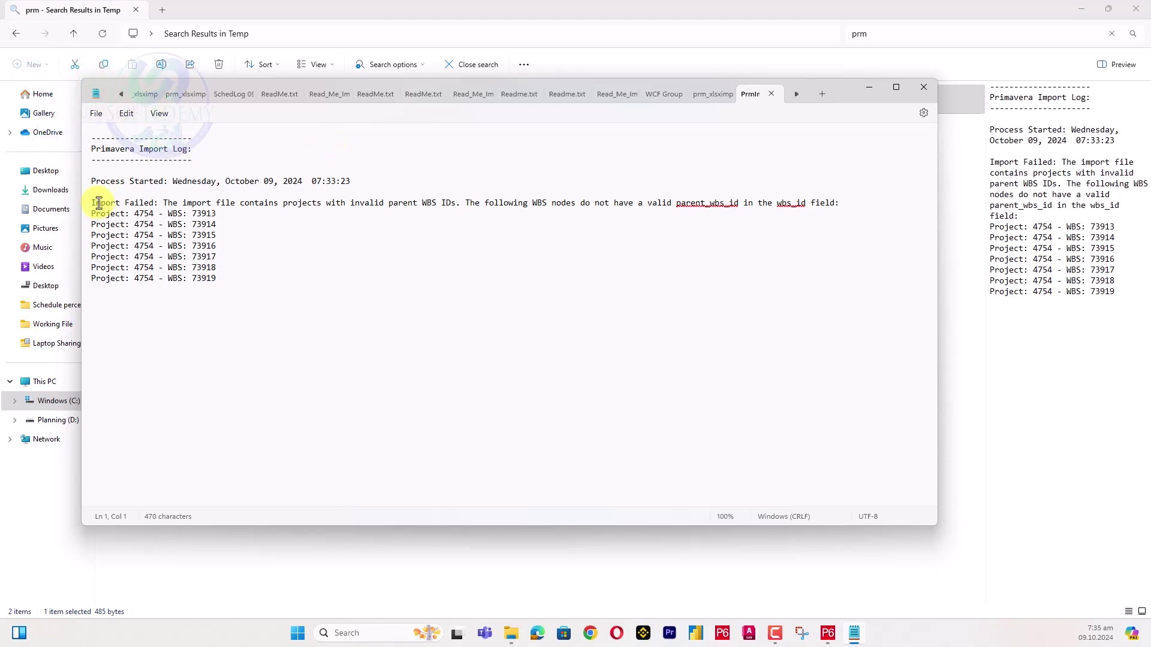
pyautogui.moveTo(91, 202); pyautogui.dragTo(237, 283)
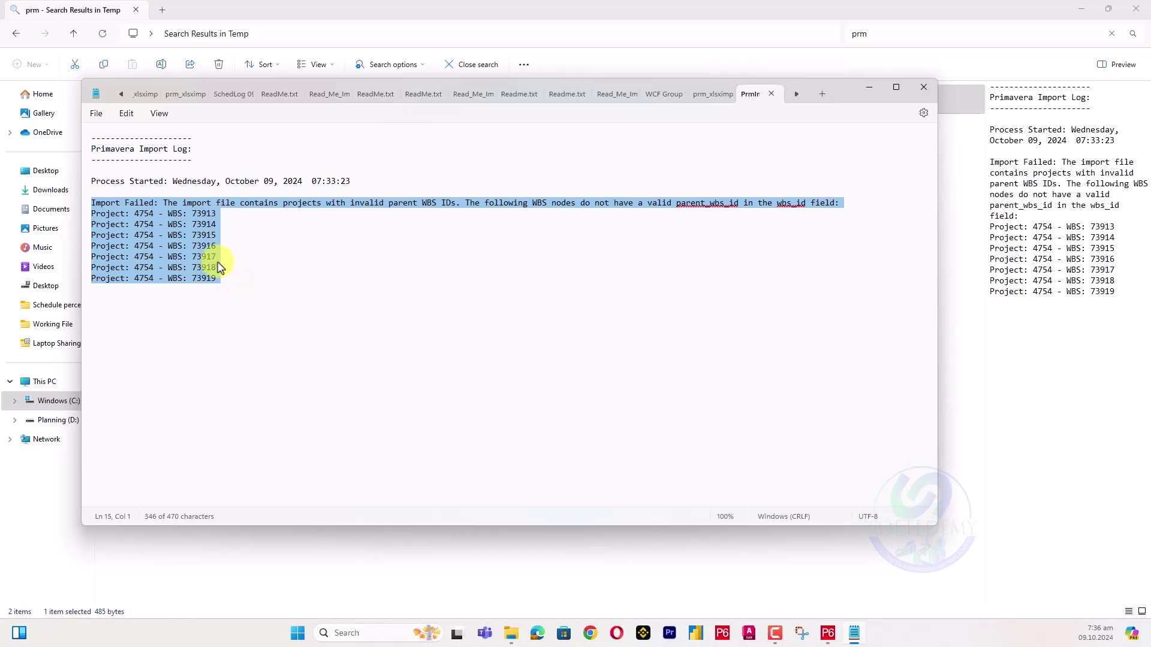
pyautogui.click(218, 247)
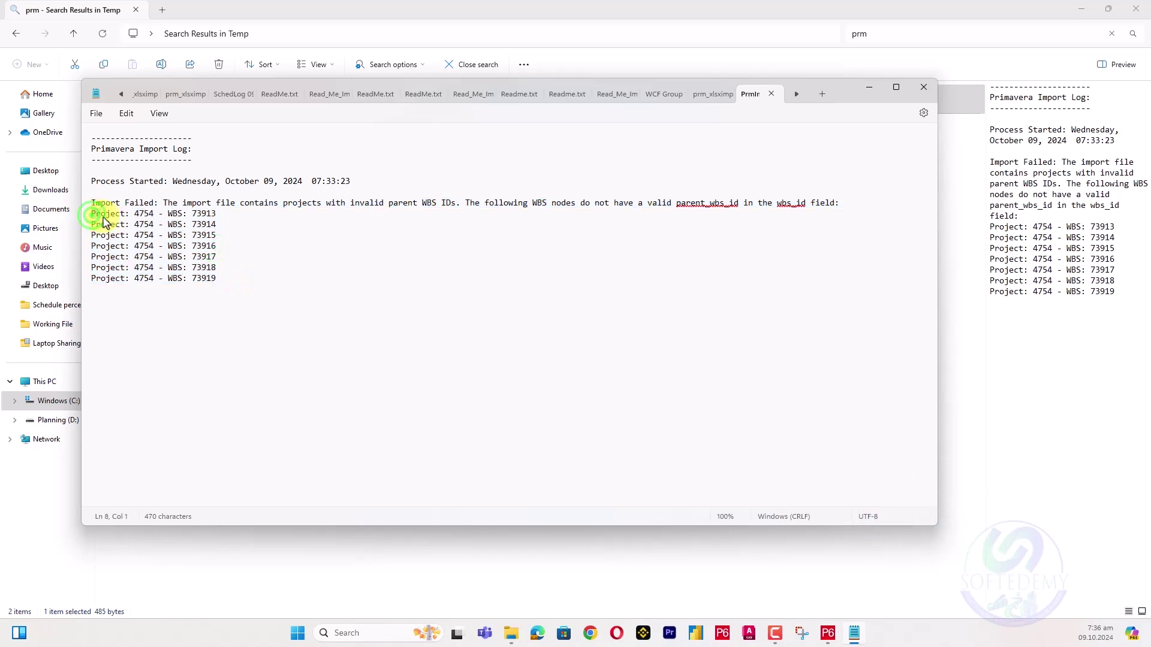
pyautogui.moveTo(92, 214); pyautogui.dragTo(248, 299)
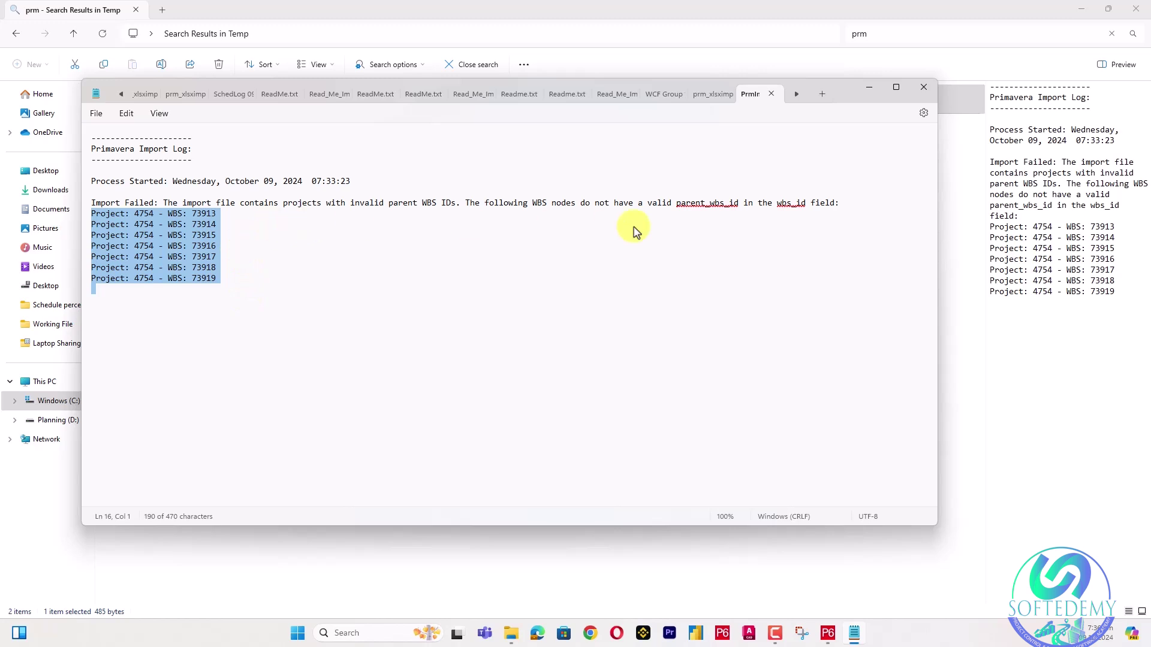
pyautogui.click(677, 203)
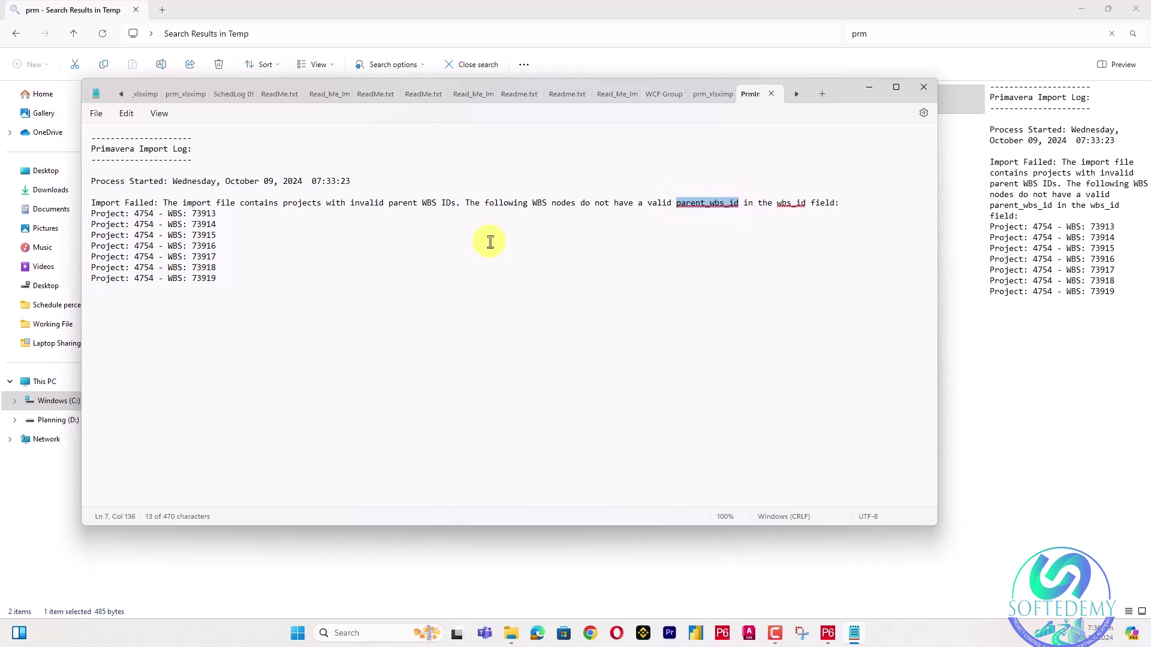
pyautogui.moveTo(170, 214); pyautogui.dragTo(207, 282)
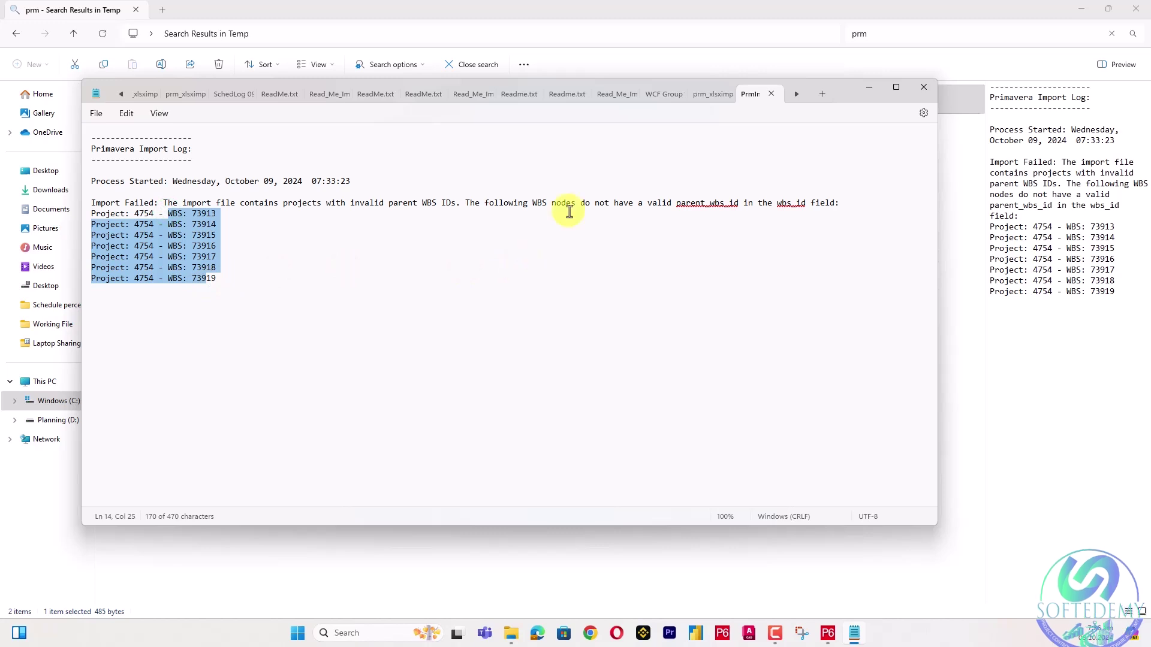
pyautogui.click(869, 88)
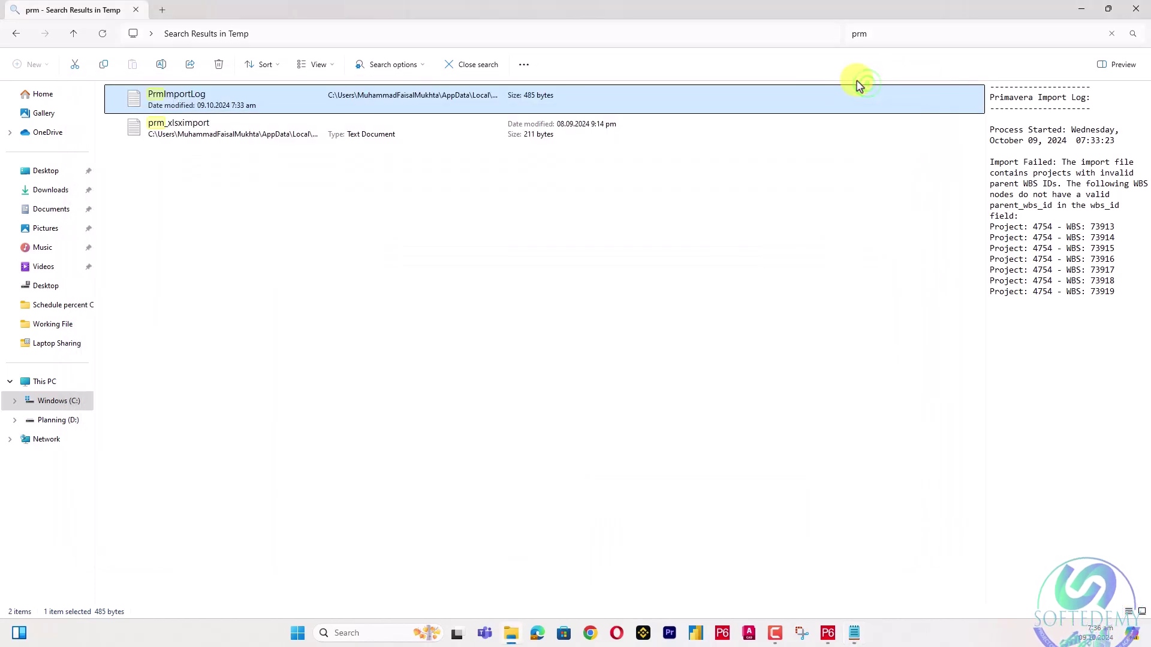
# Open '23002 TP 02 - for submission - Copy' from Desktop\Project import Failed in Notepad.
pyautogui.click(46, 172)
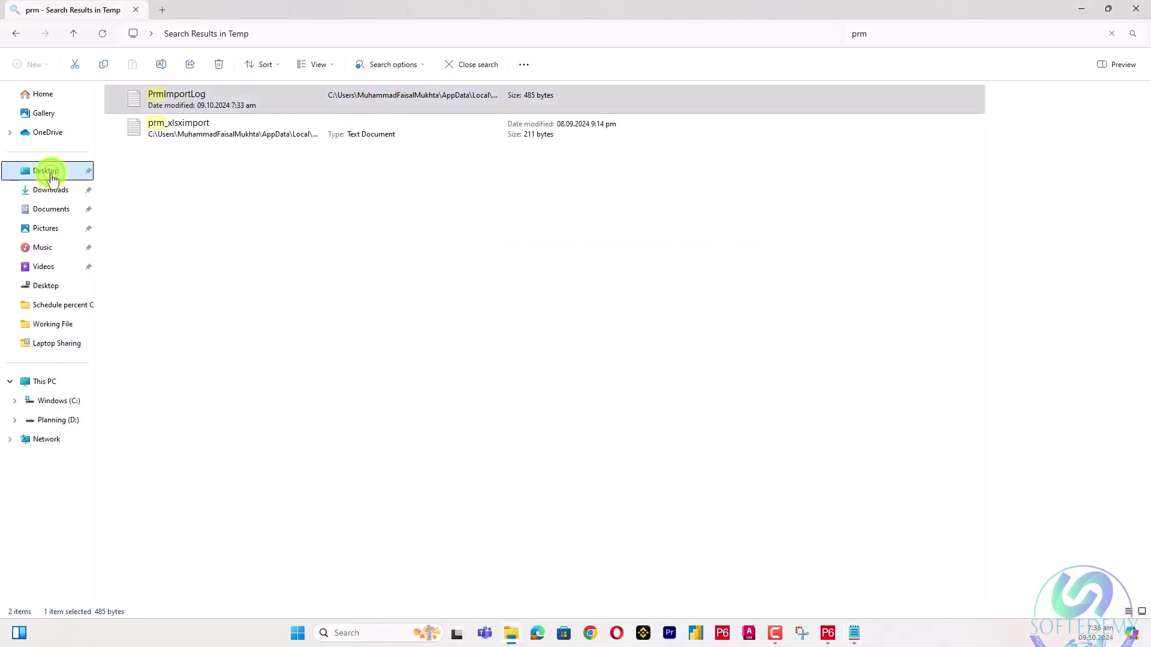
pyautogui.click(1082, 11)
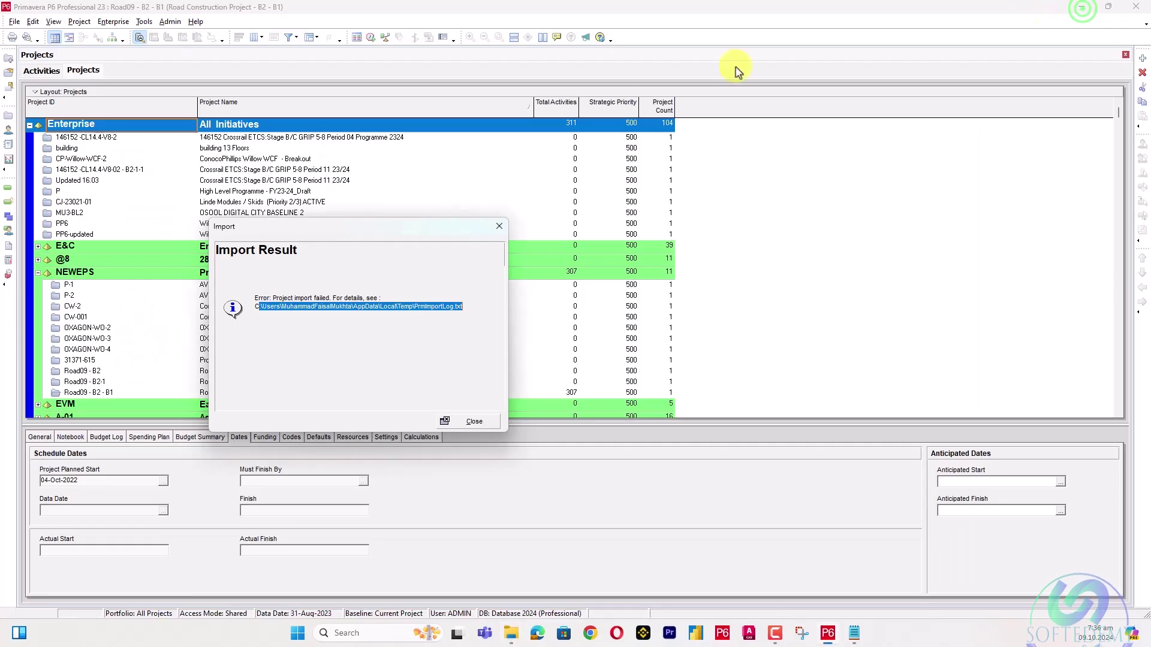
pyautogui.click(510, 633)
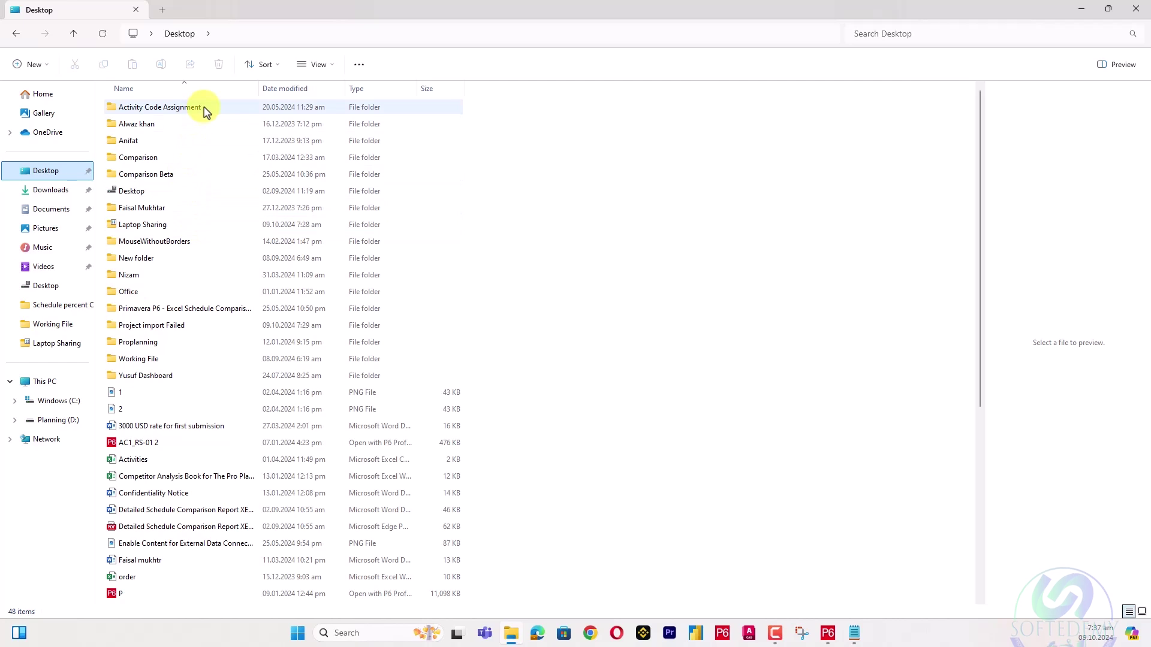
pyautogui.doubleClick(157, 327)
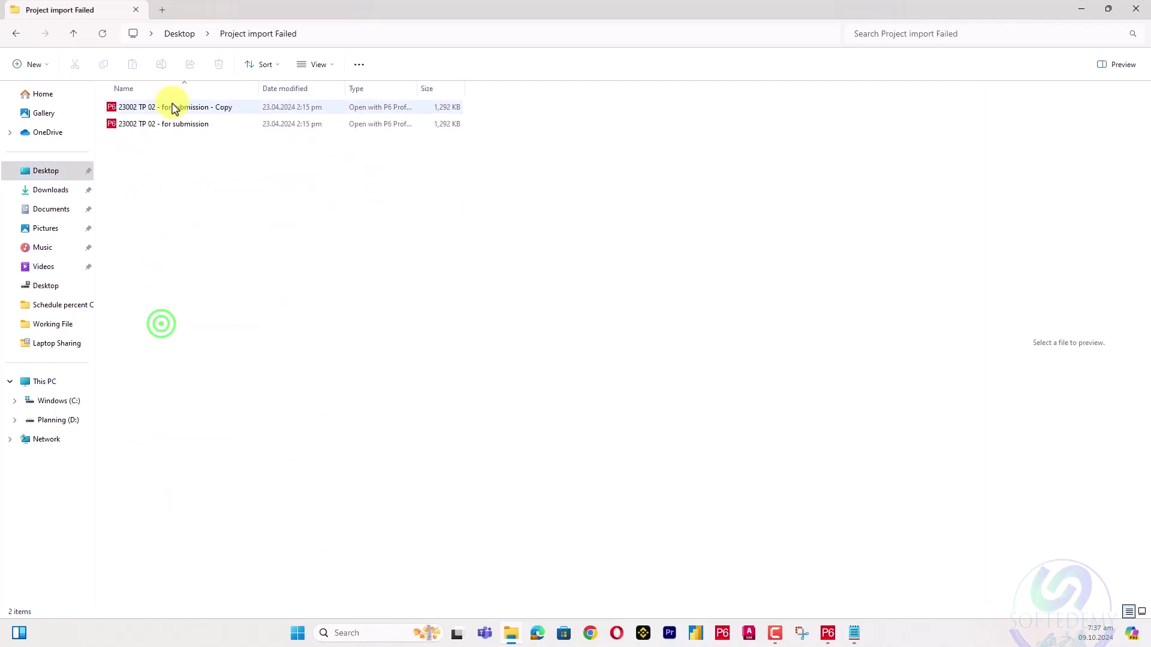
pyautogui.rightClick(177, 105)
pyautogui.moveTo(303, 165)
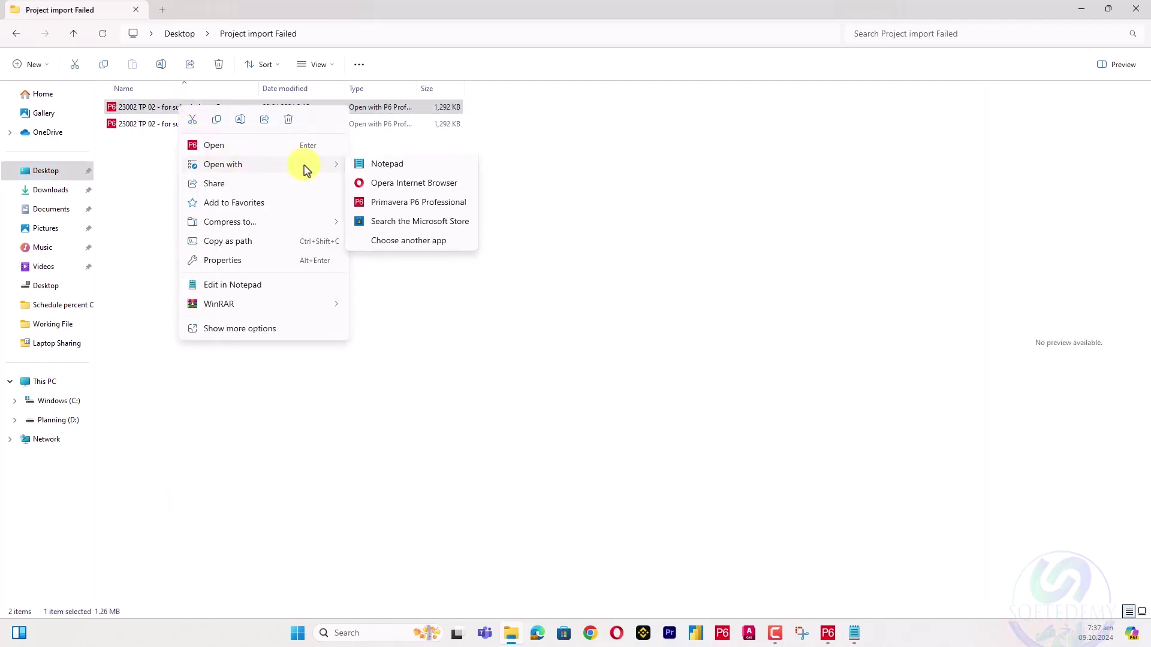
pyautogui.click(377, 163)
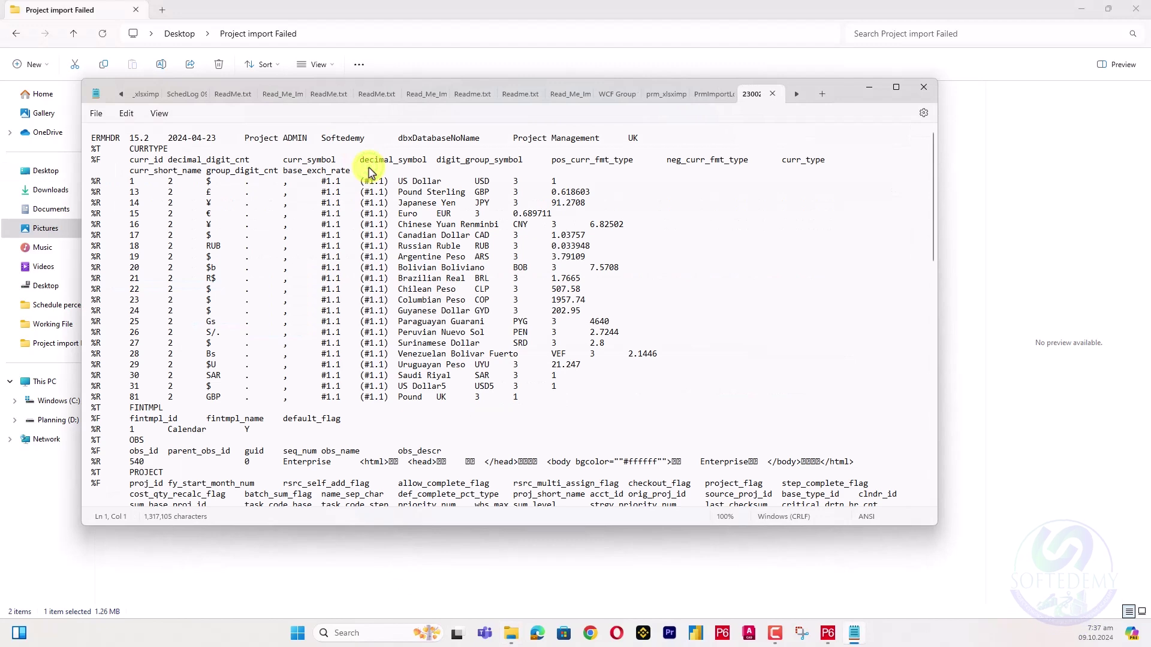
# Locate the %T PROJWBS header in the 23002 XER text and select the PROJWBS rows.
pyautogui.click(706, 94)
pyautogui.click(752, 94)
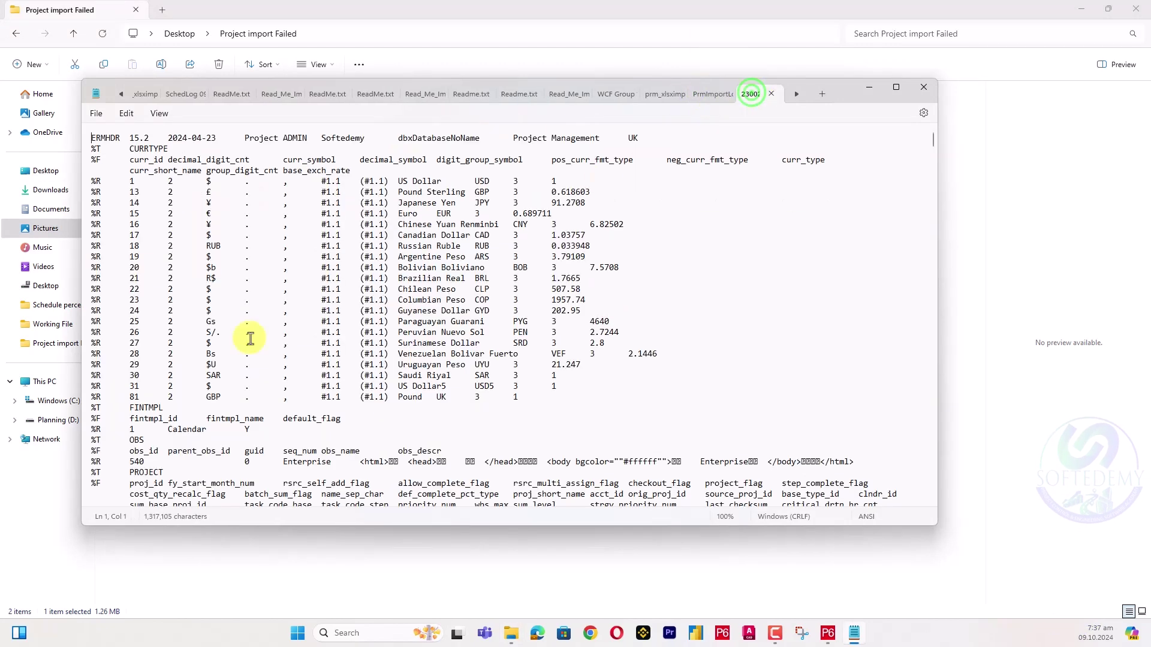
pyautogui.scroll(-15, 128, 367)
pyautogui.scroll(-20, 123, 369)
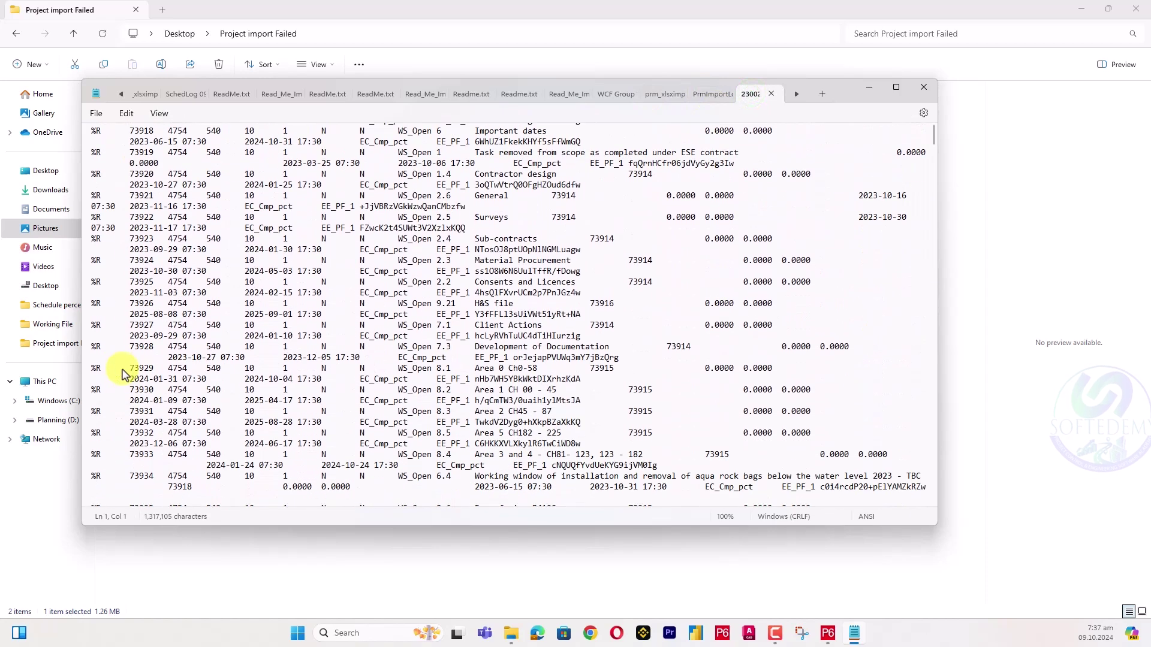
pyautogui.scroll(-10, 125, 373)
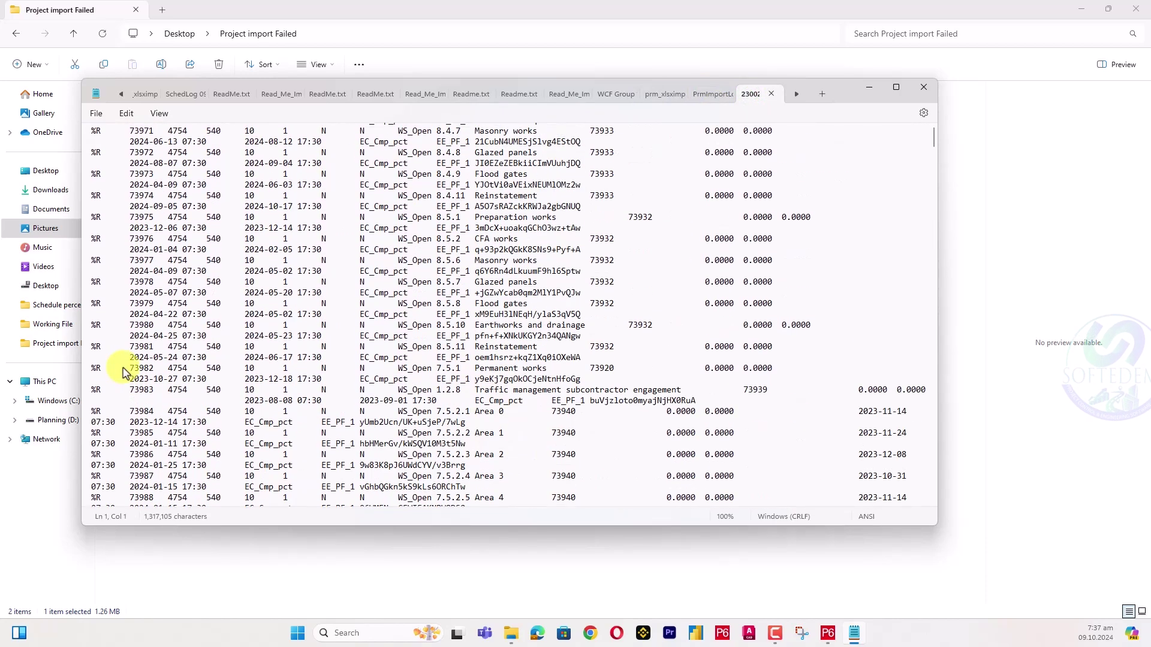
pyautogui.scroll(17, 124, 373)
pyautogui.scroll(15, 124, 373)
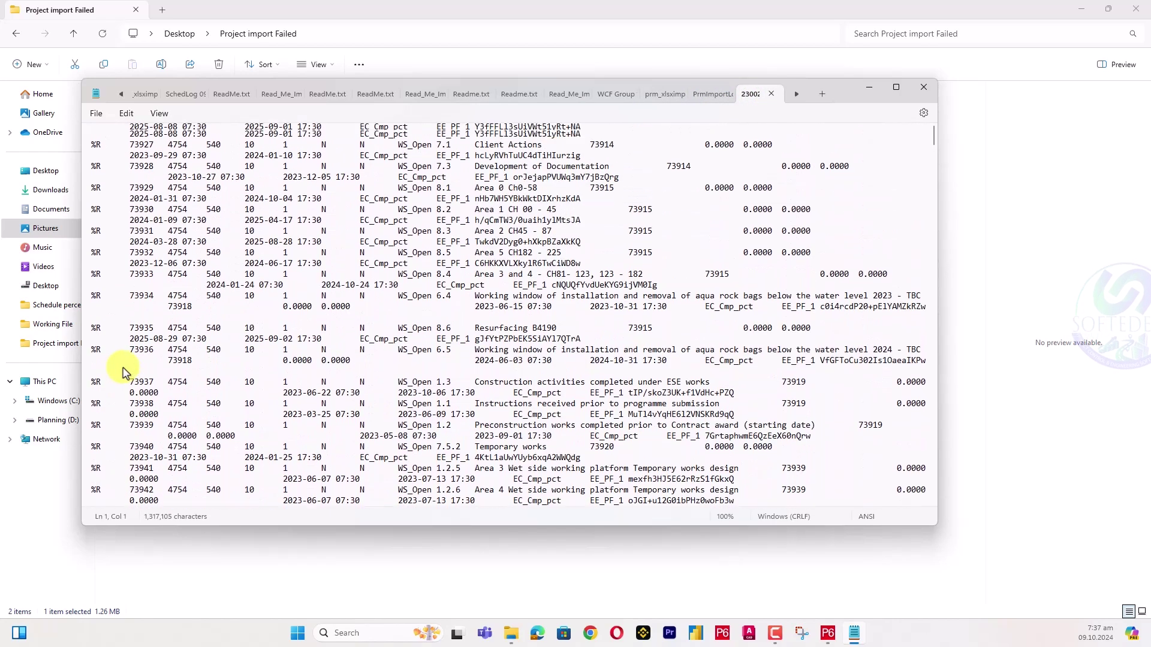
pyautogui.scroll(8, 123, 372)
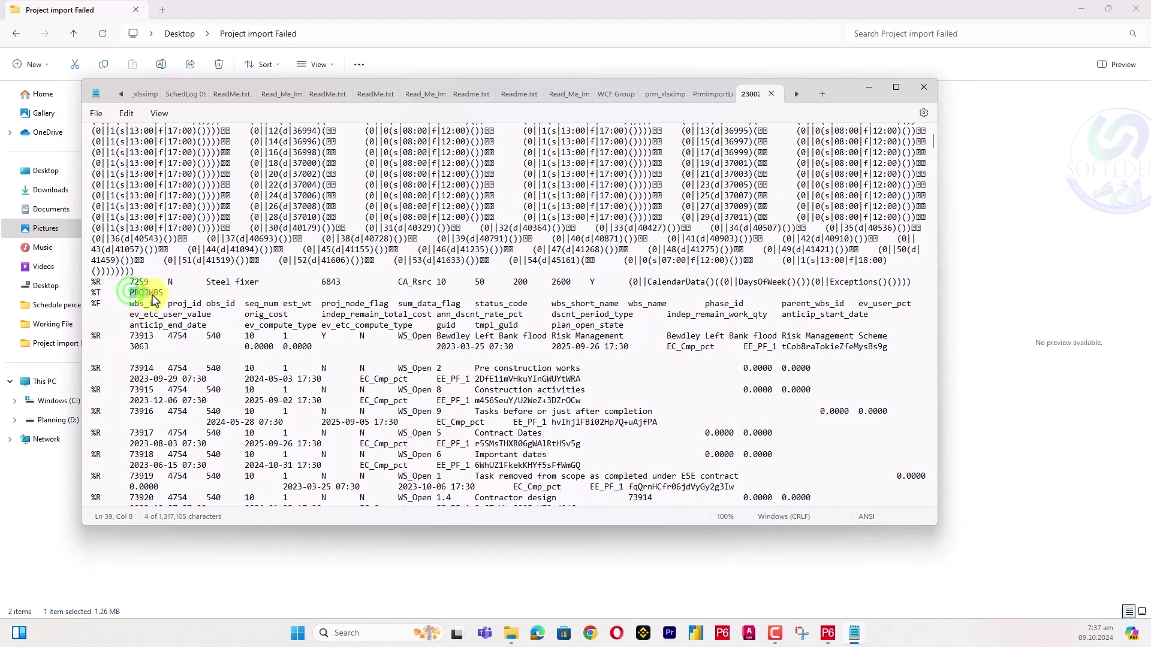
pyautogui.moveTo(132, 293); pyautogui.dragTo(165, 294)
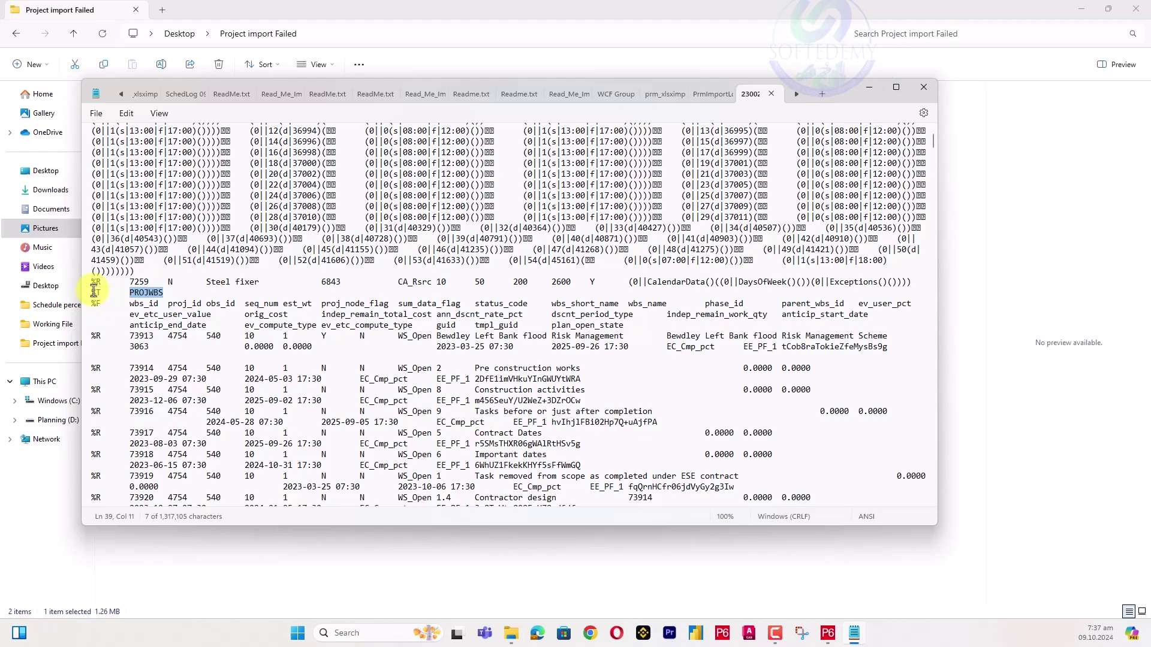
pyautogui.moveTo(95, 290); pyautogui.dragTo(533, 294)
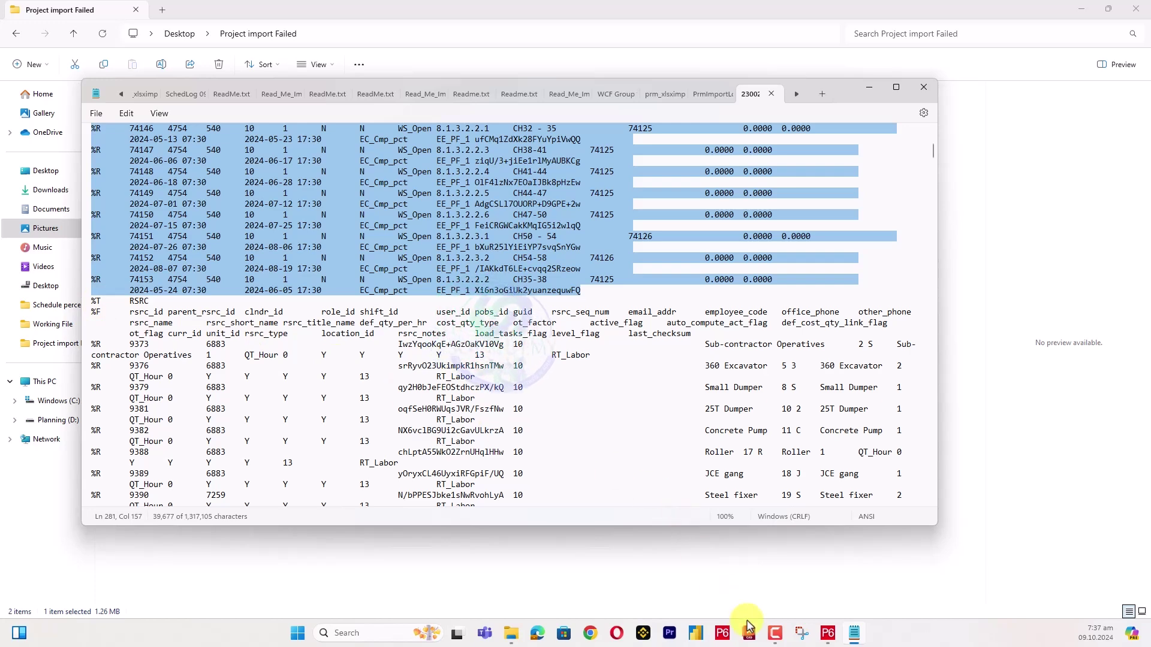
# Launch Excel from Windows search and create a blank workbook.
pyautogui.click(397, 630)
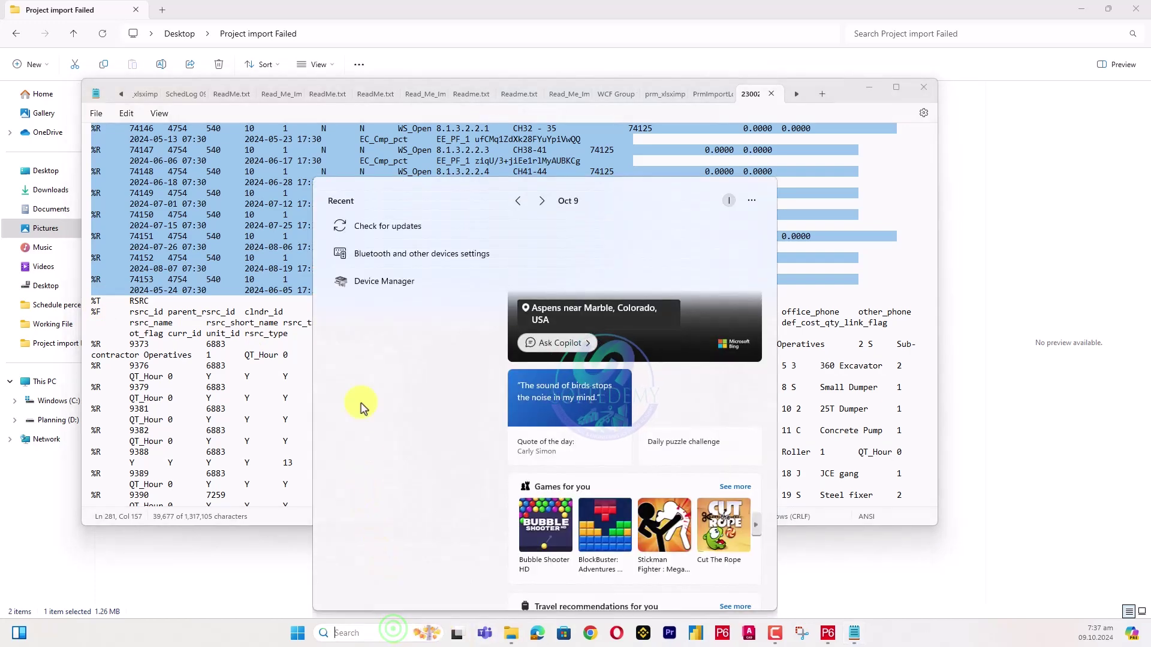
pyautogui.write('excel')
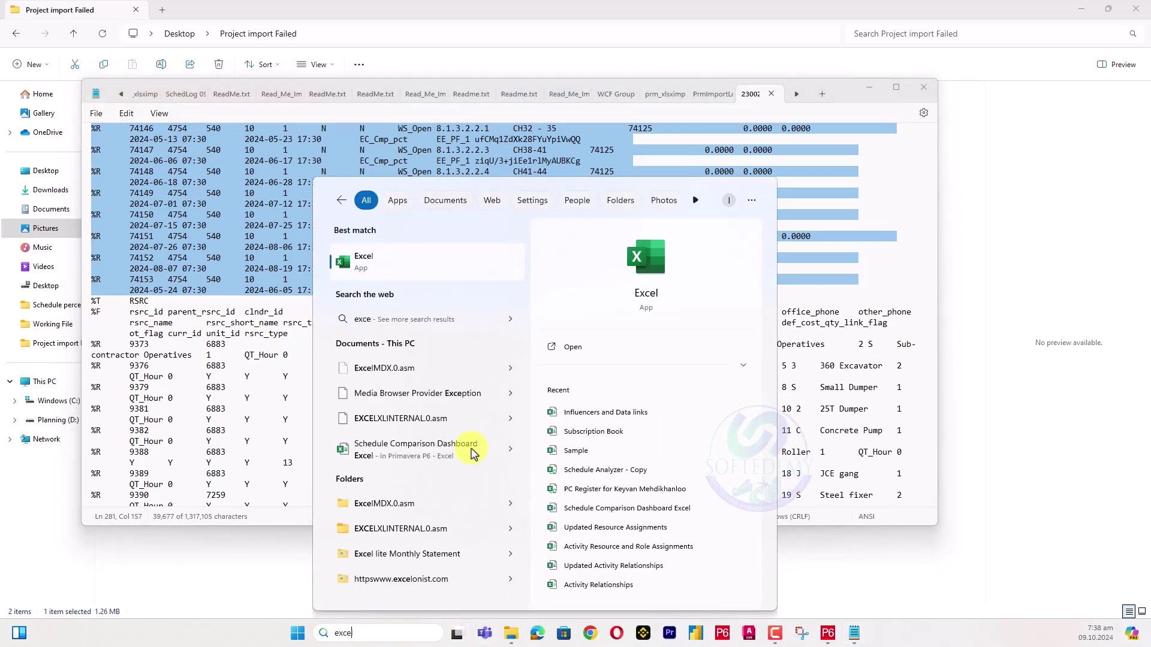
pyautogui.click(586, 350)
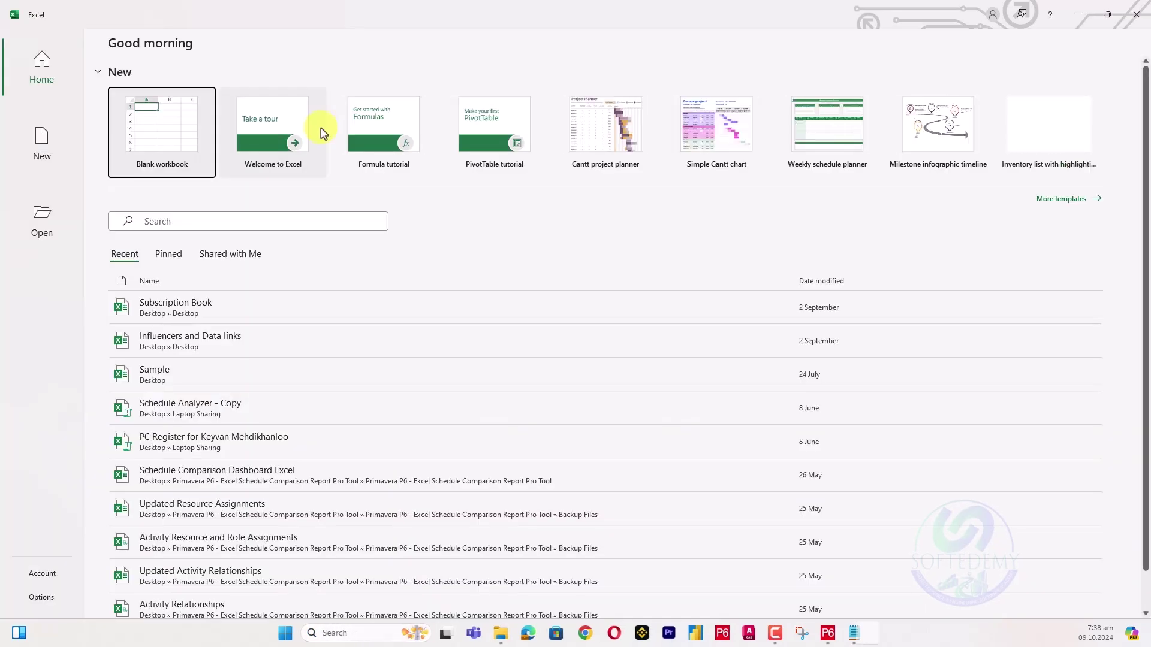
pyautogui.click(159, 119)
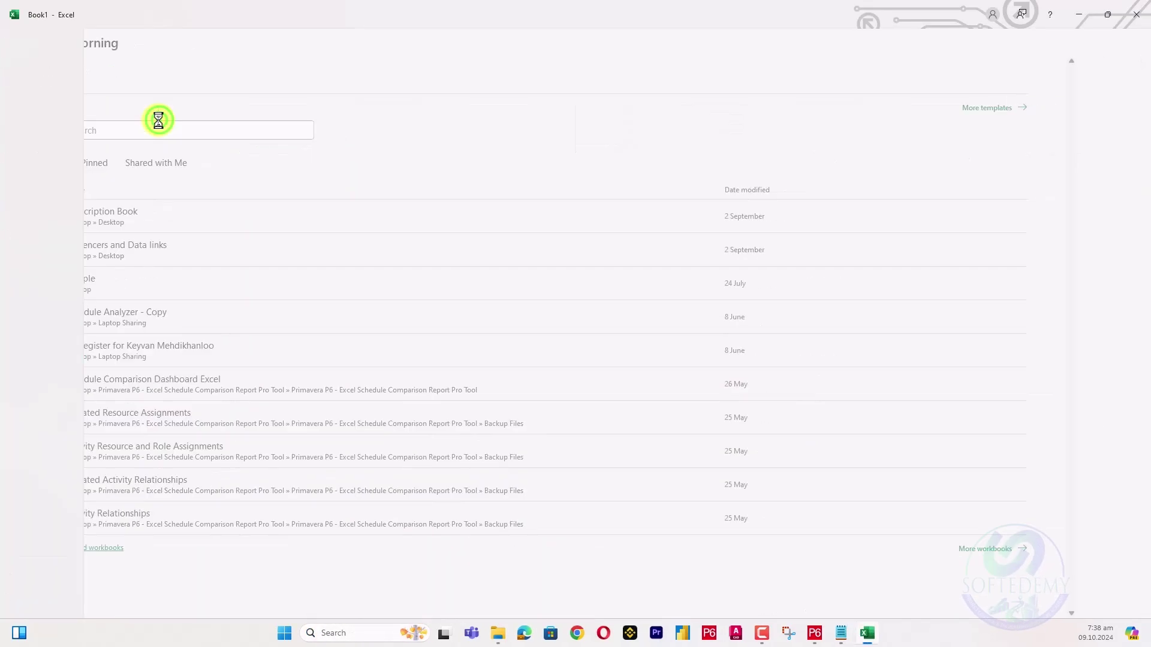
# Paste the PROJWBS table at A1 and scroll to confirm the WBS records from 73913 arrived.
pyautogui.hotkey('ctrl', 'v')
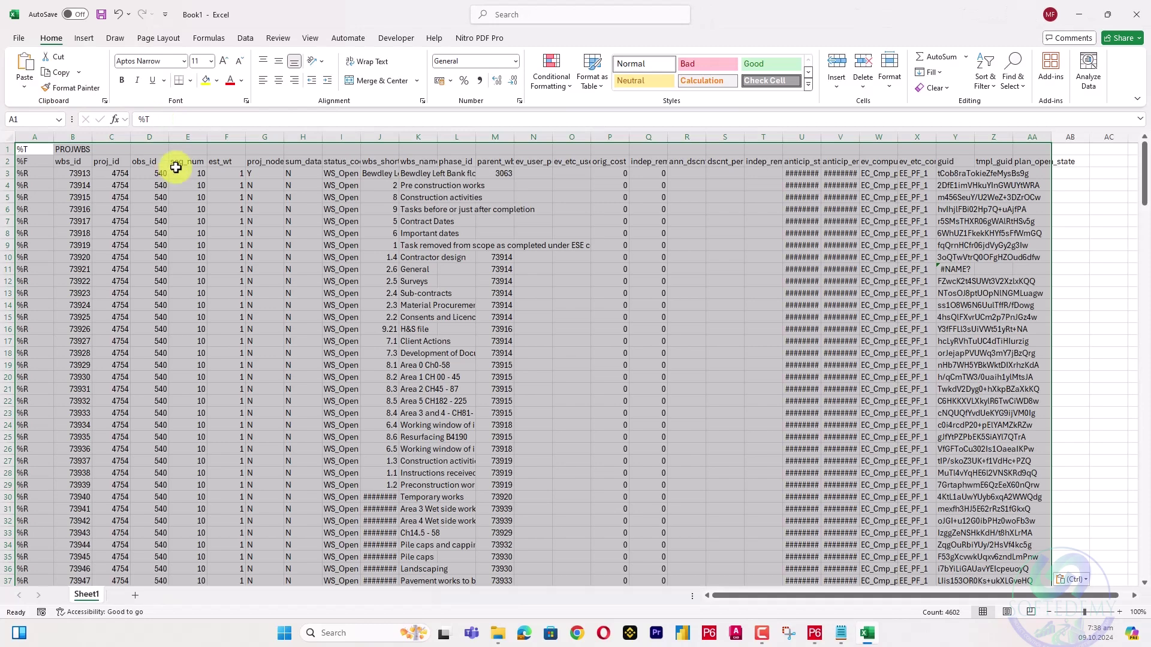
pyautogui.scroll(-20, 252, 398)
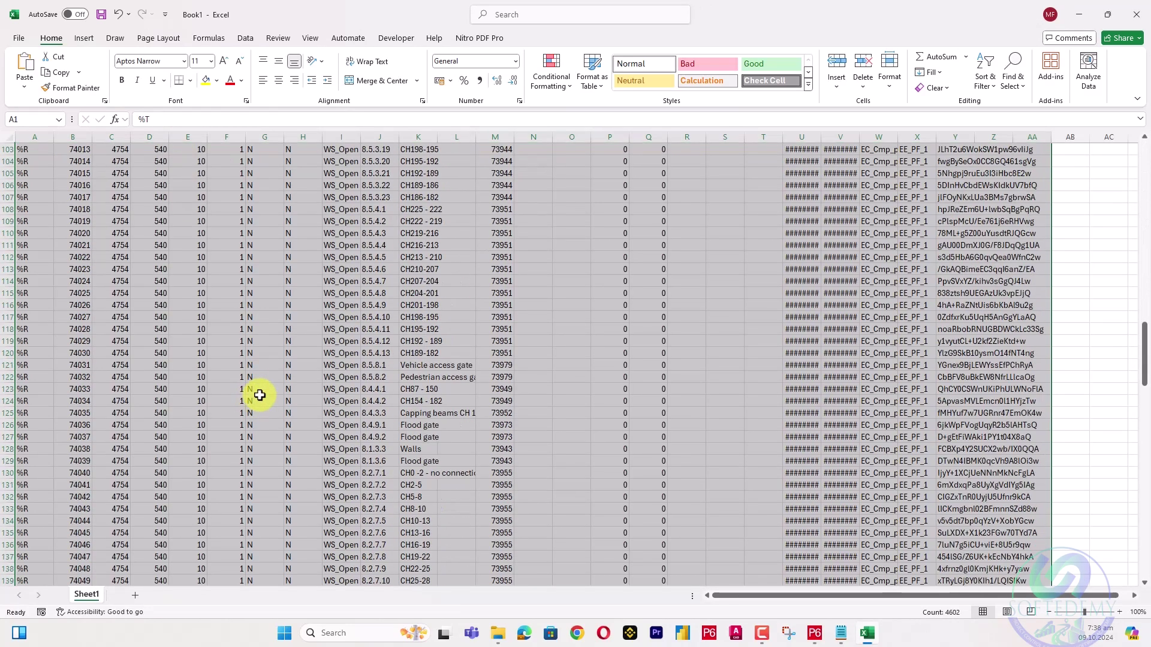
pyautogui.scroll(-20, 266, 372)
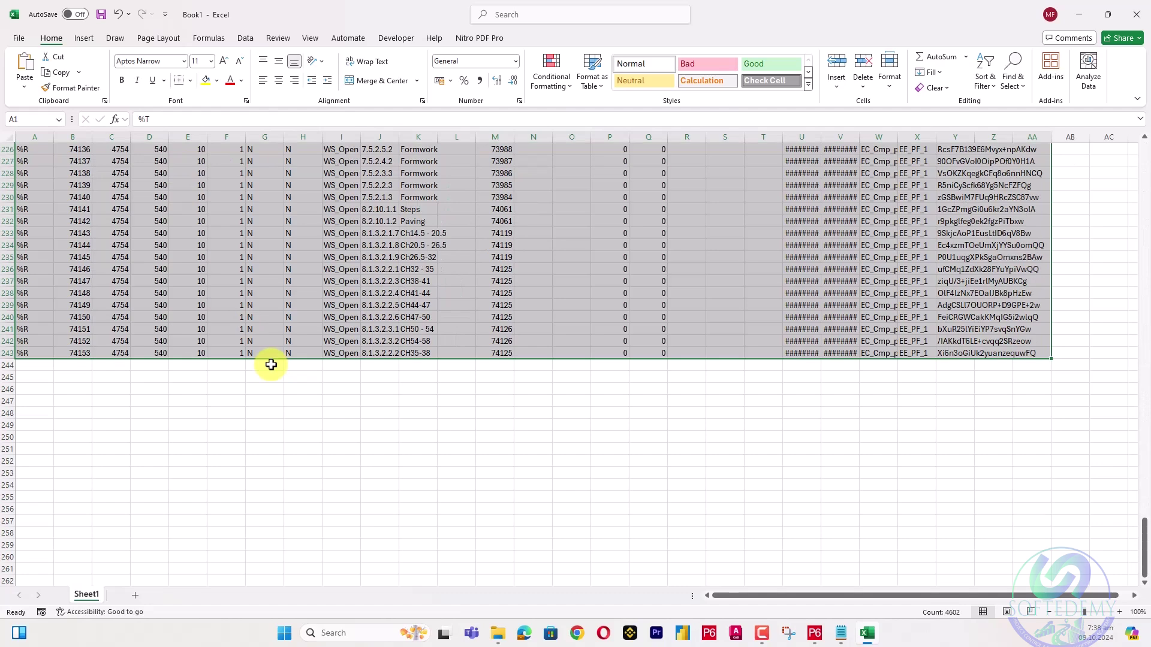
pyautogui.scroll(10, 271, 364)
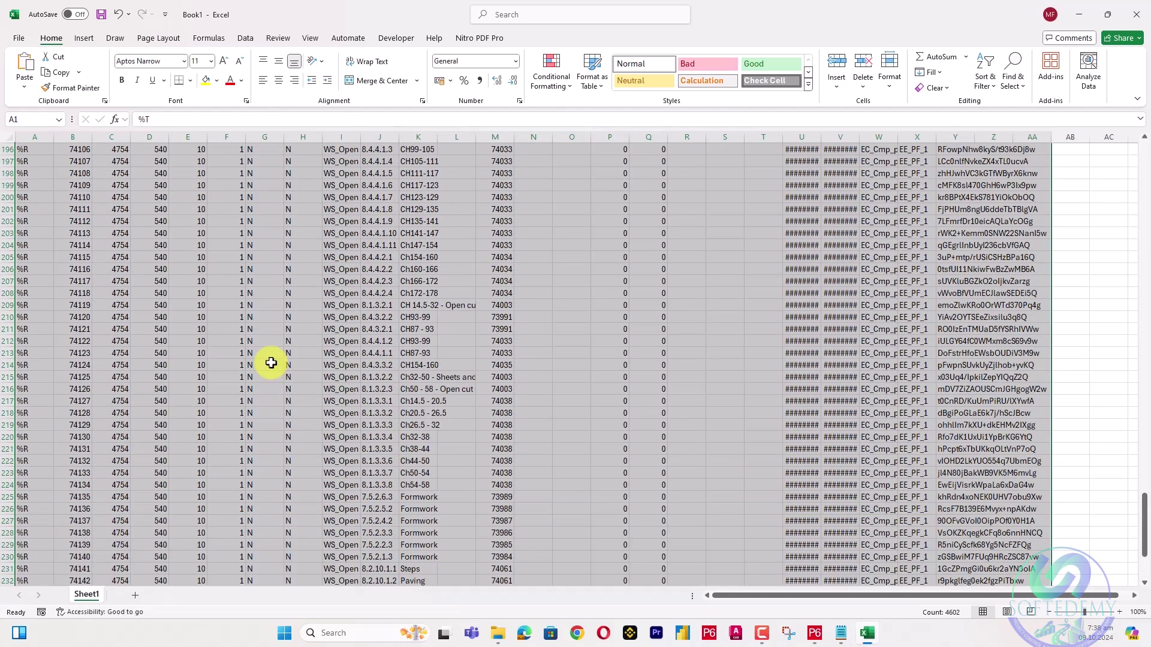
pyautogui.scroll(20, 270, 363)
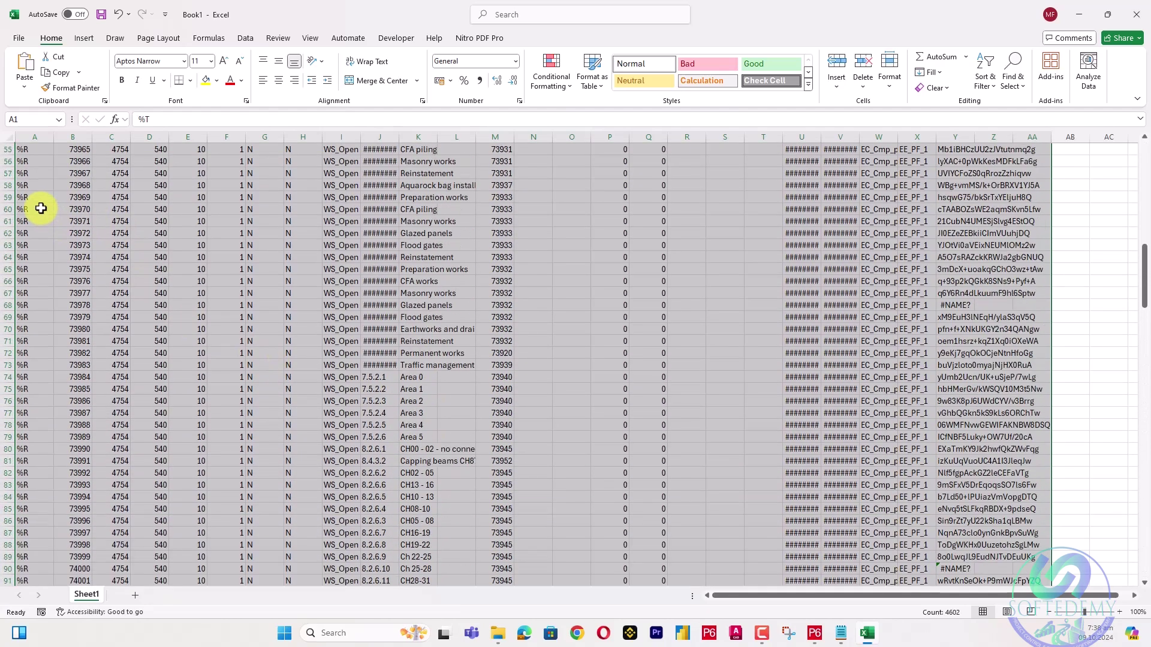
pyautogui.scroll(18, 41, 208)
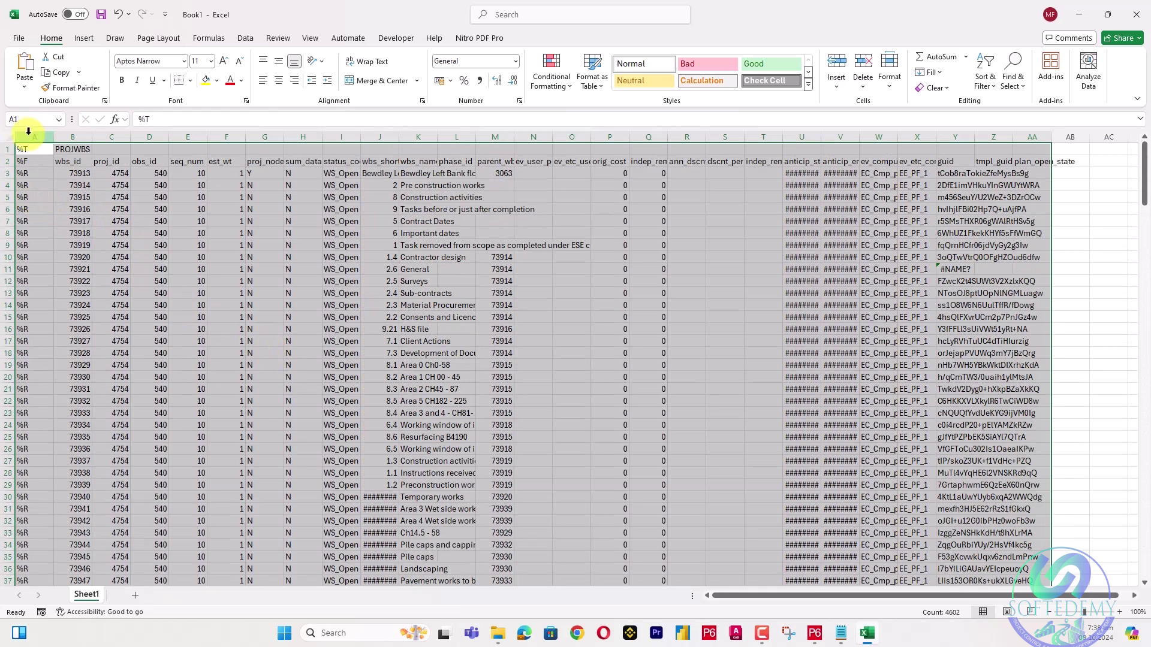
pyautogui.click(36, 148)
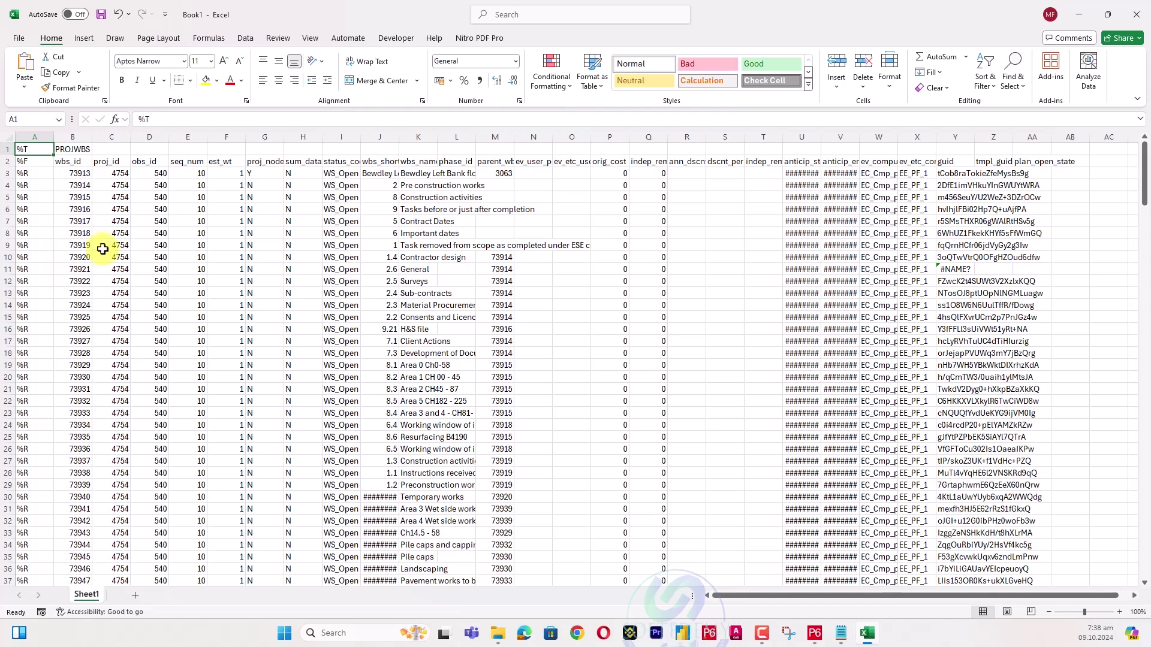
# Close Notepad's 23002 XER tab, keep the prm_xlsximp log open, and return to Project import Failed.
pyautogui.click(842, 634)
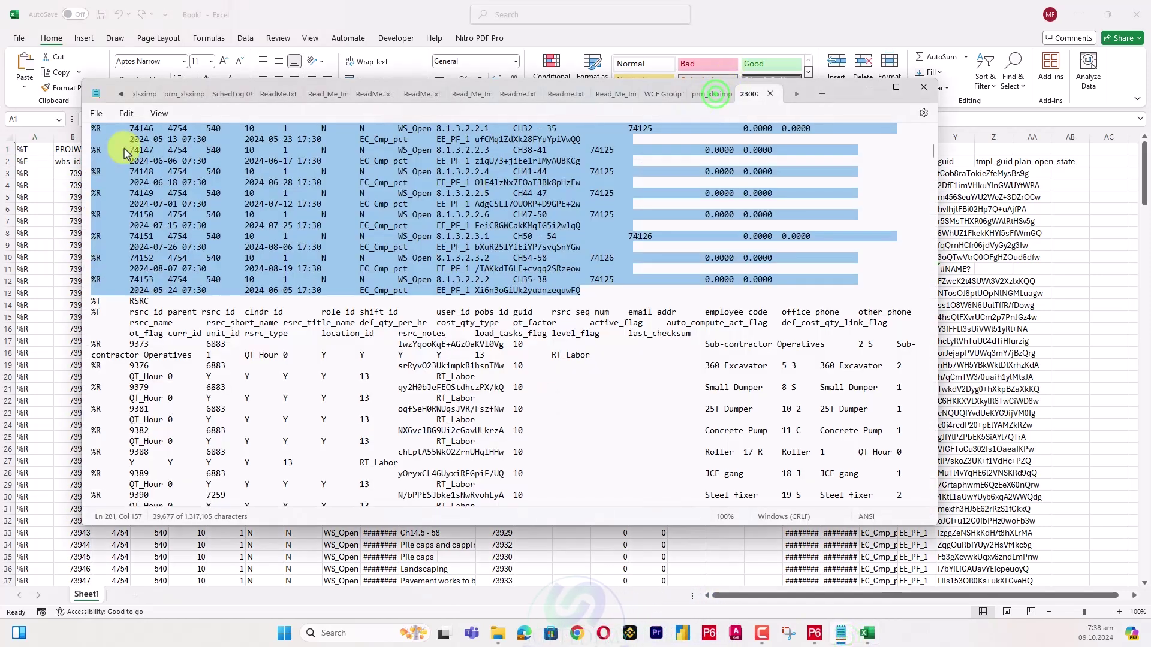
pyautogui.click(707, 94)
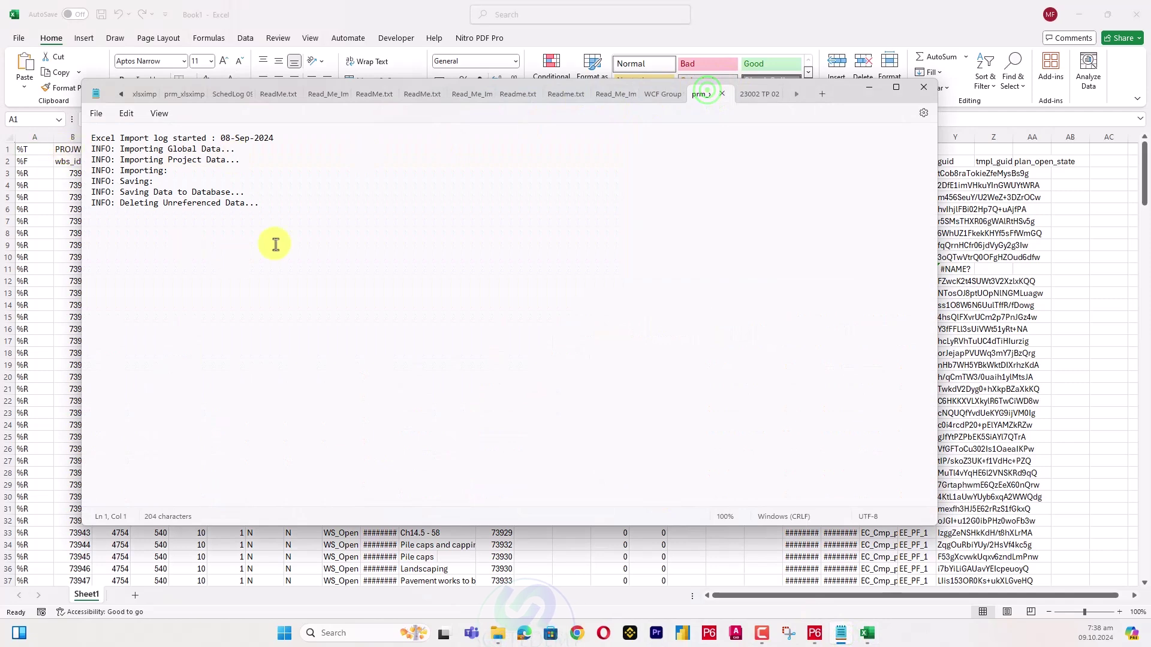
pyautogui.click(748, 96)
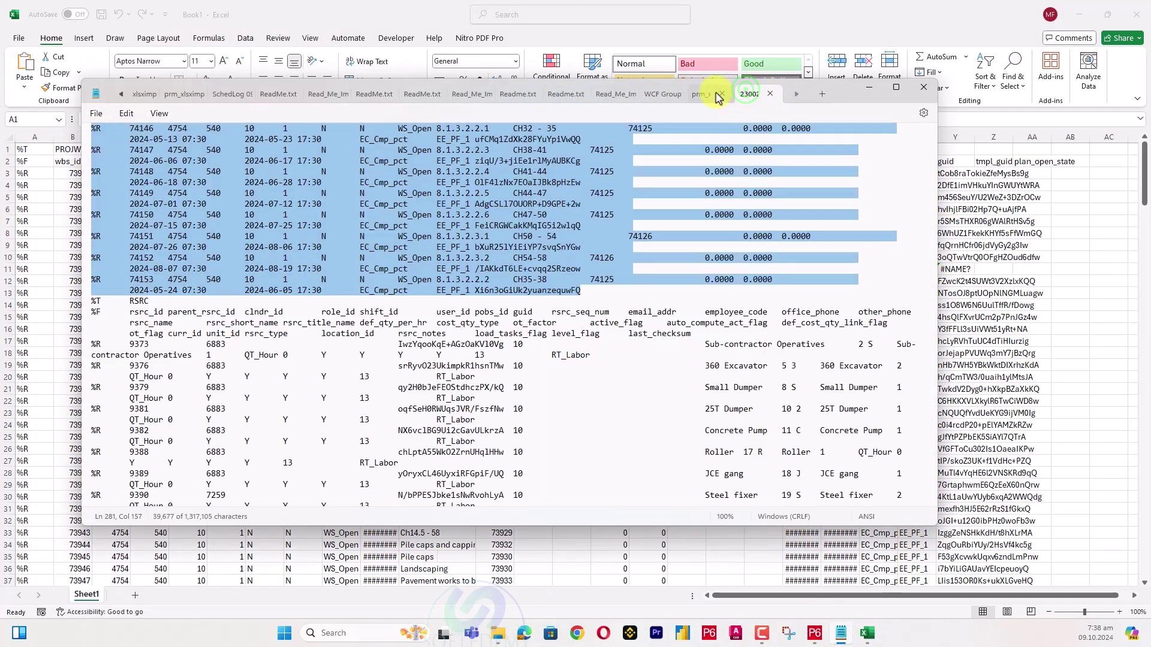
pyautogui.click(710, 95)
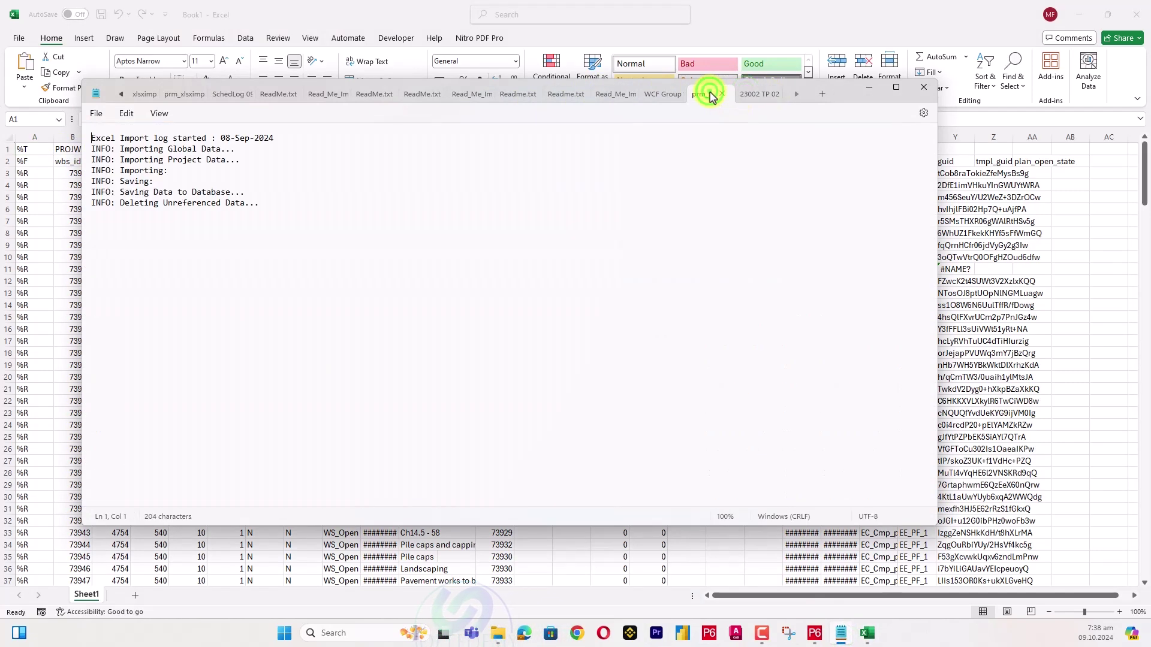
pyautogui.click(769, 94)
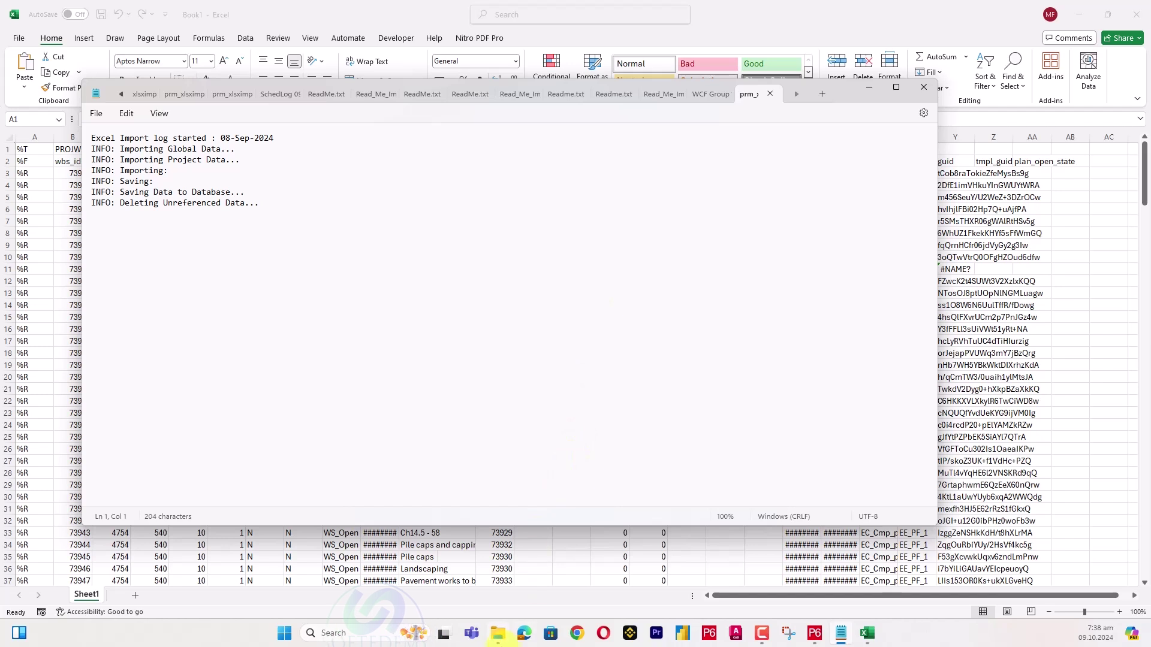
pyautogui.click(498, 634)
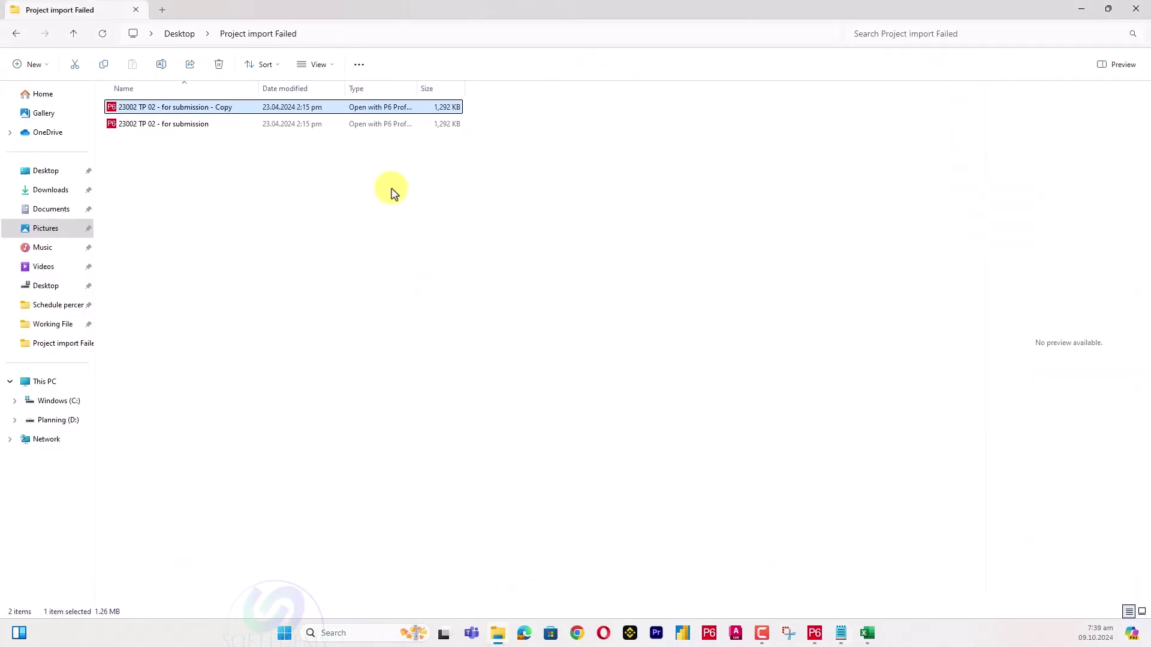
# Try pasting into the Project import Failed address bar, cancel, and show the folder's full path.
pyautogui.click(390, 30)
pyautogui.write('%T\tPROJWBS')
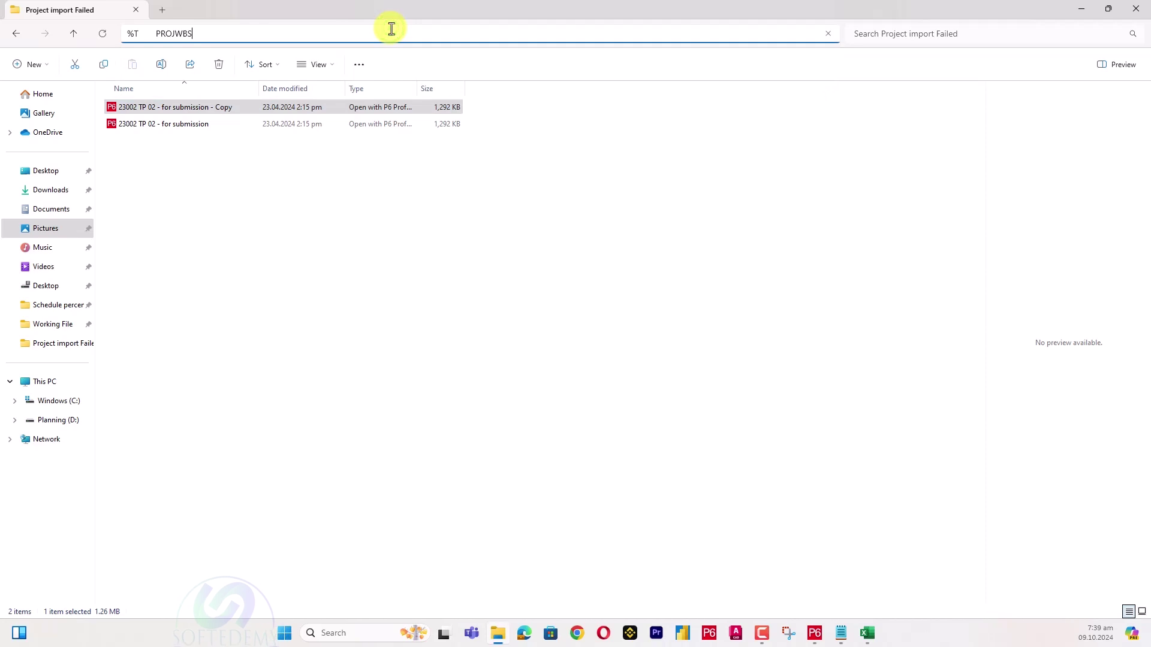
pyautogui.click(471, 212)
pyautogui.click(404, 30)
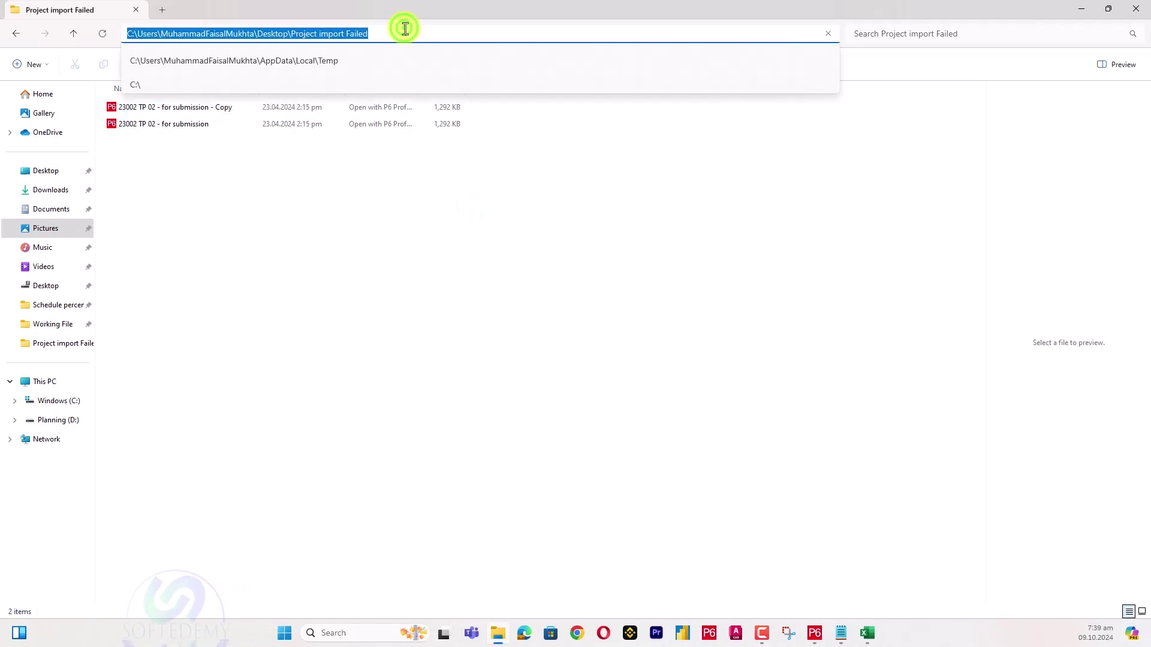
pyautogui.press('Escape')
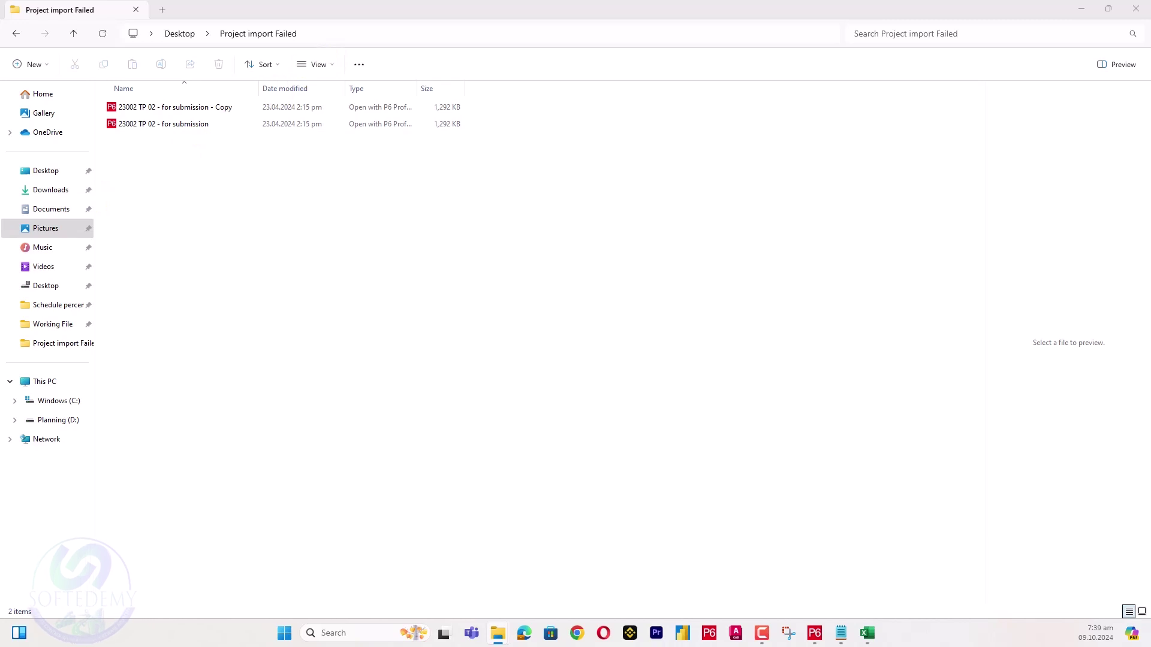
pyautogui.click(349, 31)
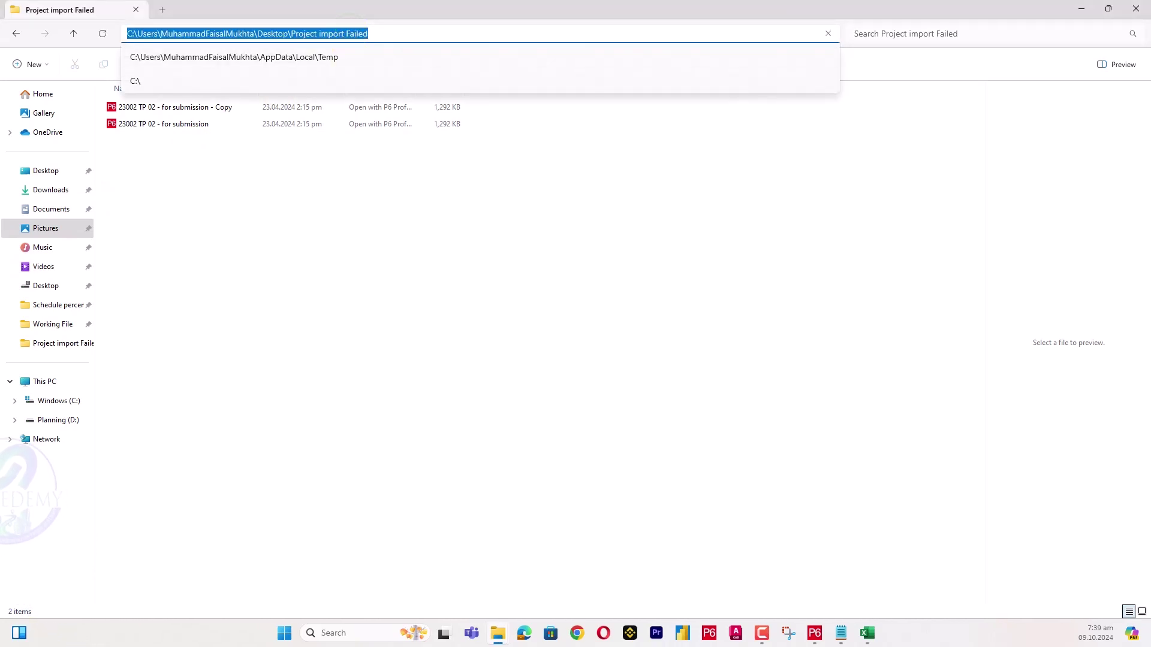
# Browse C:\Users, the personal and Public folders, then bring the import log back.
pyautogui.click(43, 401)
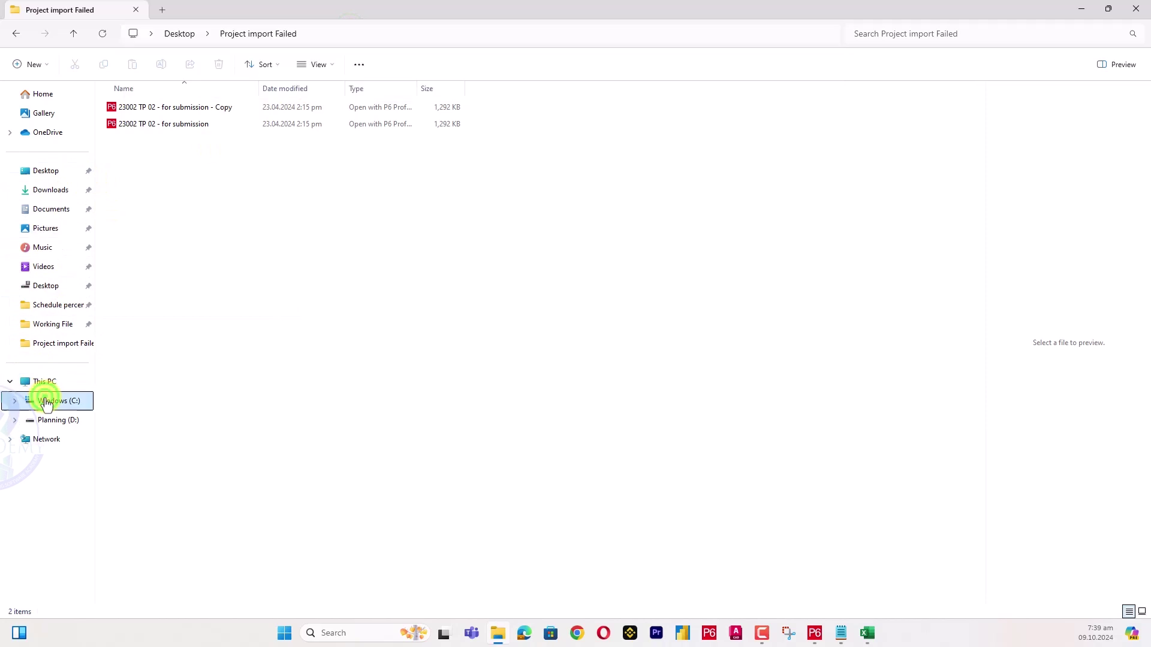
pyautogui.doubleClick(178, 226)
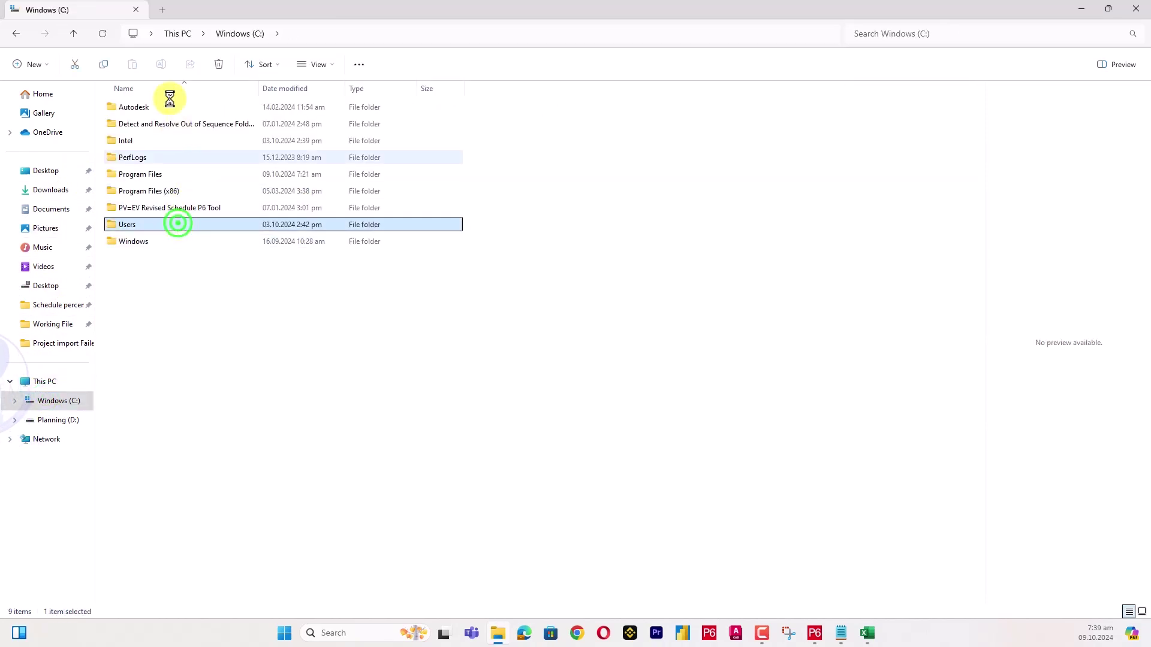
pyautogui.doubleClick(169, 114)
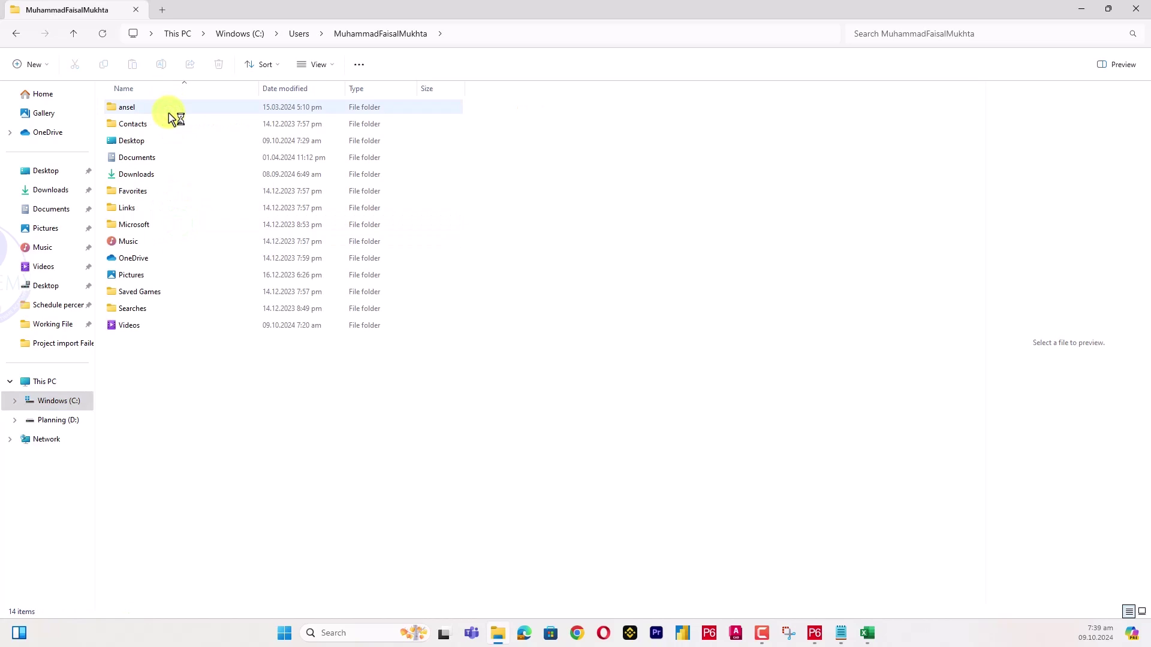
pyautogui.click(299, 33)
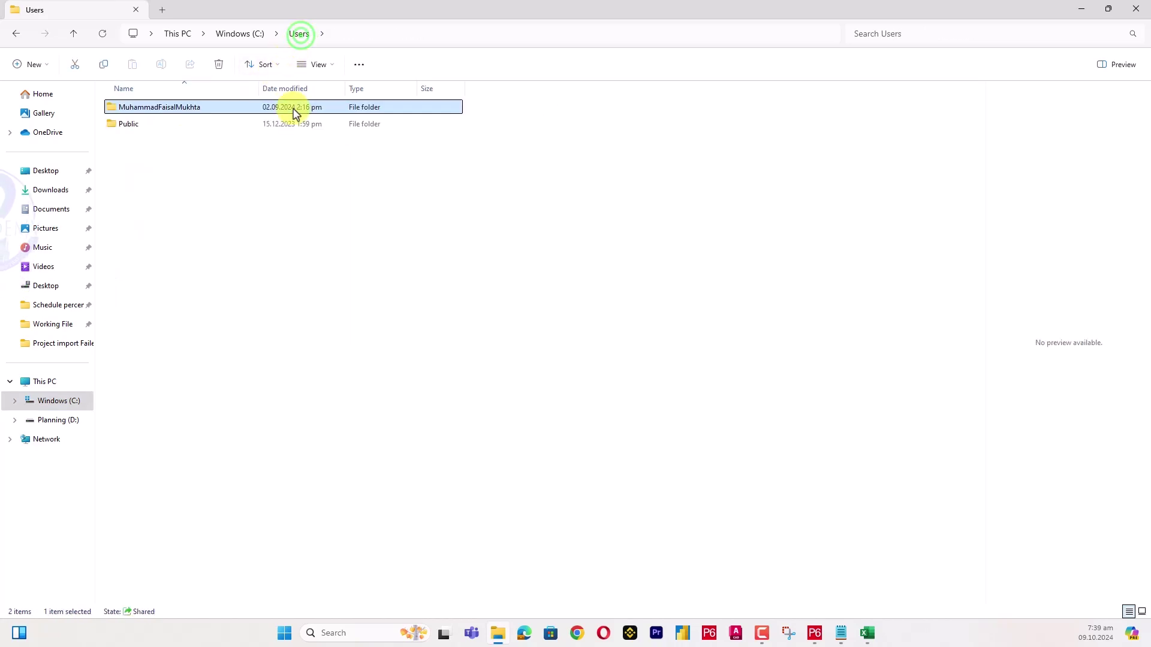
pyautogui.doubleClick(220, 122)
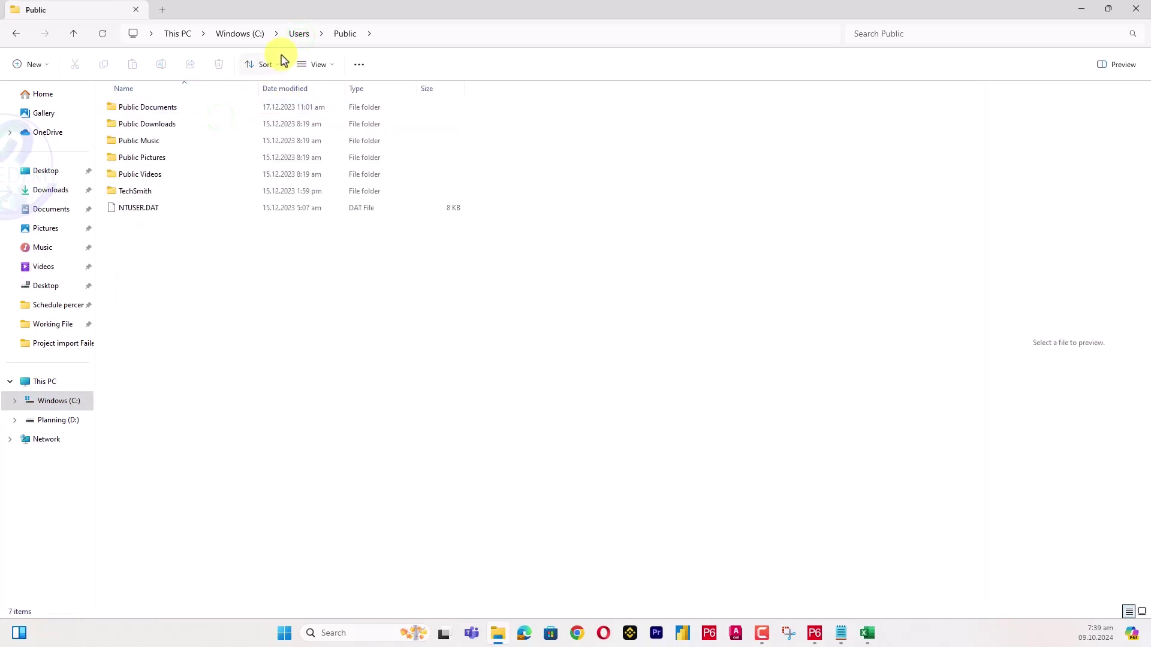
pyautogui.click(299, 33)
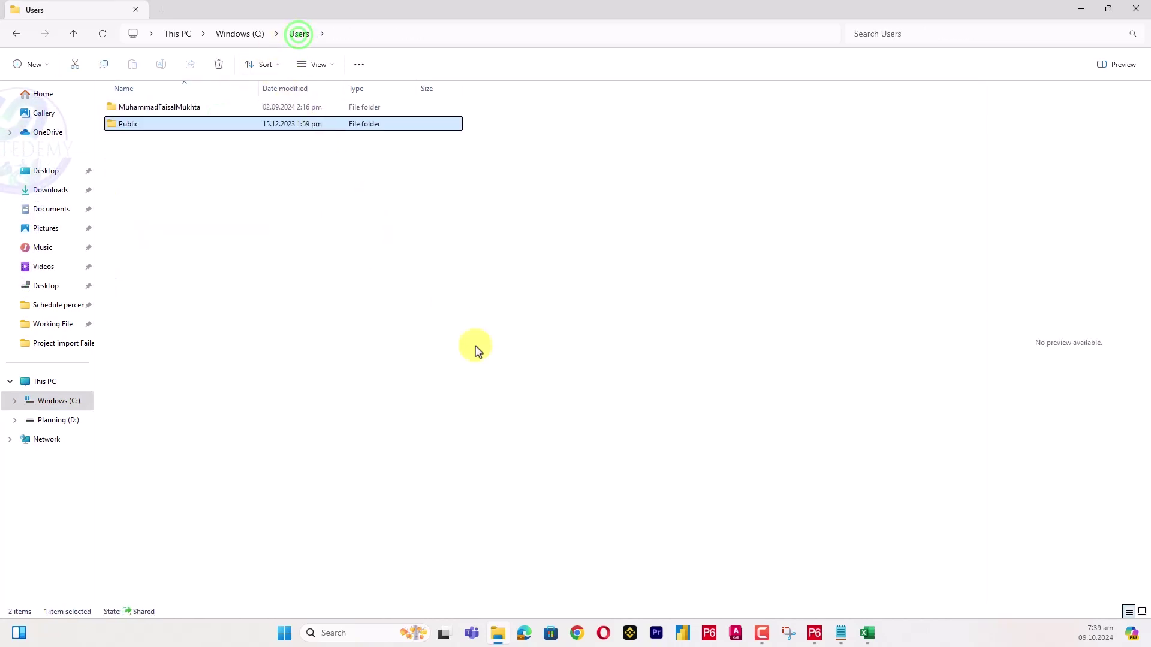
pyautogui.click(842, 634)
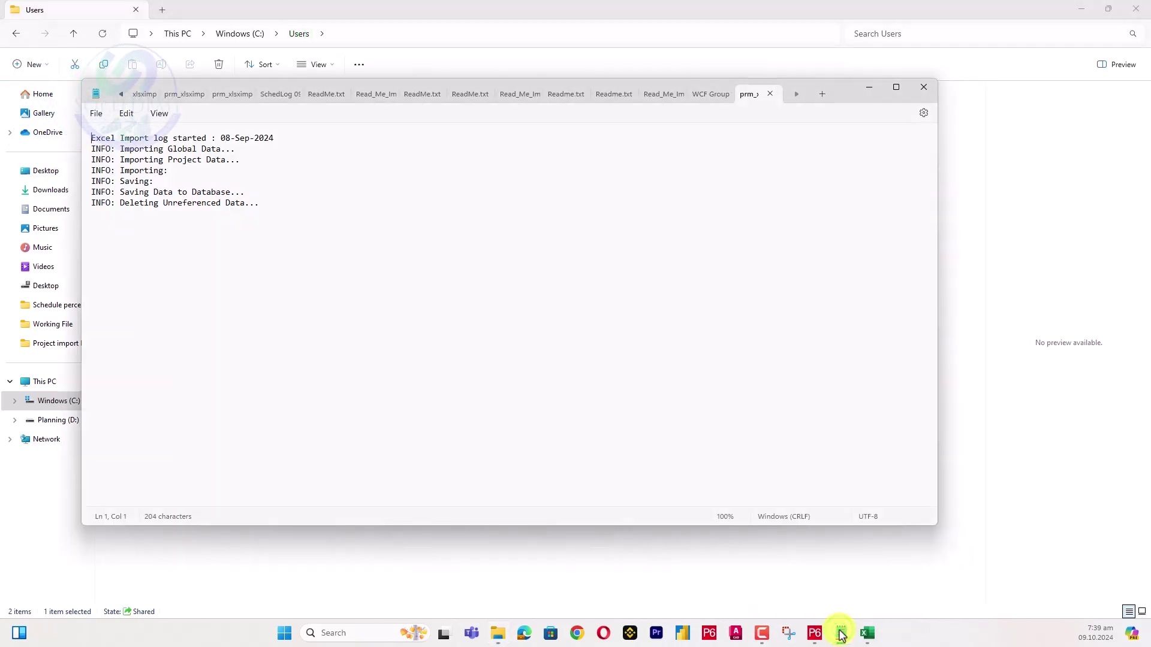
# Open PrmImportLog.txt from the log path copied in P6's failed-import message, then return to Excel.
pyautogui.click(840, 634)
pyautogui.click(814, 633)
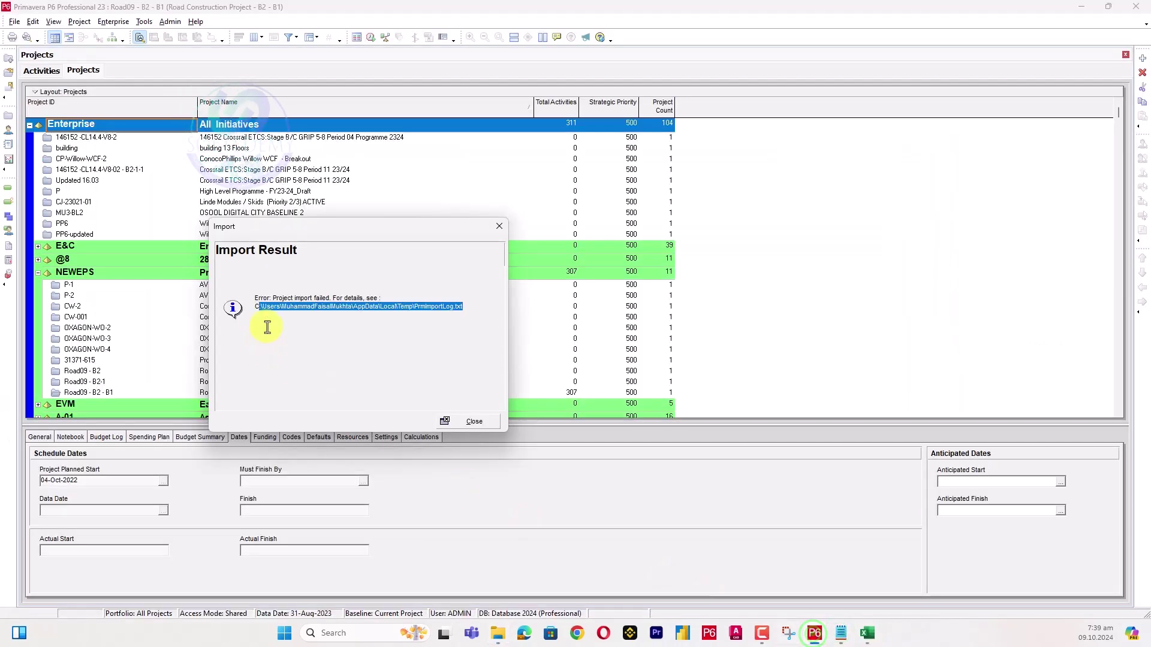
pyautogui.moveTo(257, 308); pyautogui.dragTo(433, 307)
pyautogui.click(498, 632)
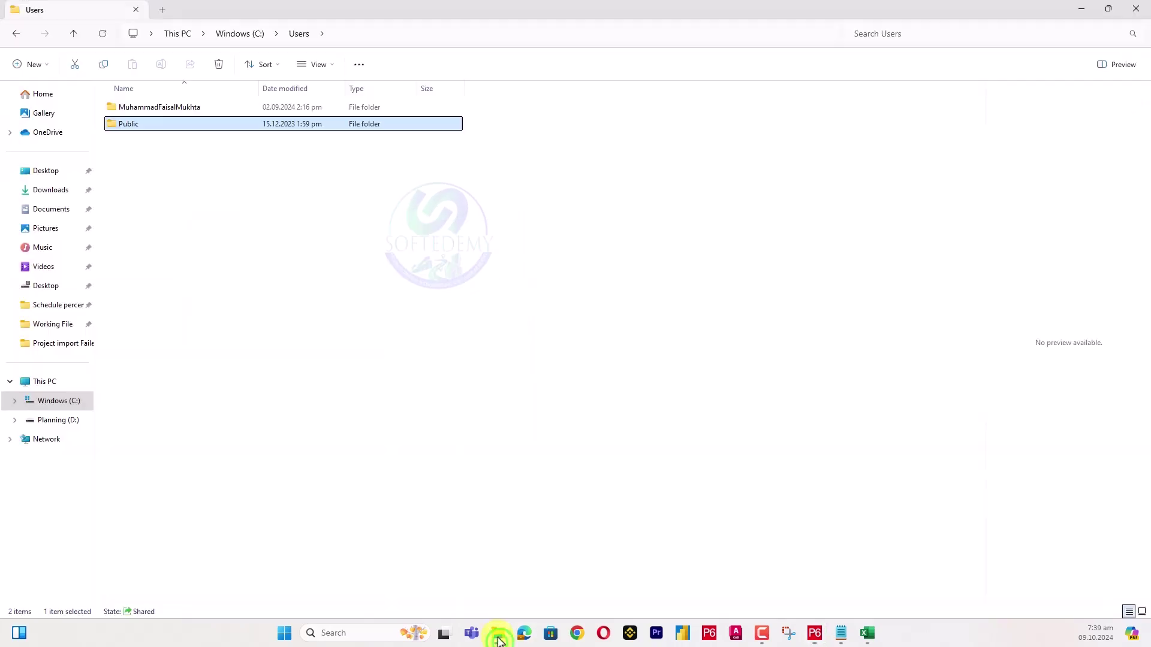
pyautogui.click(348, 32)
pyautogui.hotkey('ctrl', 'v')
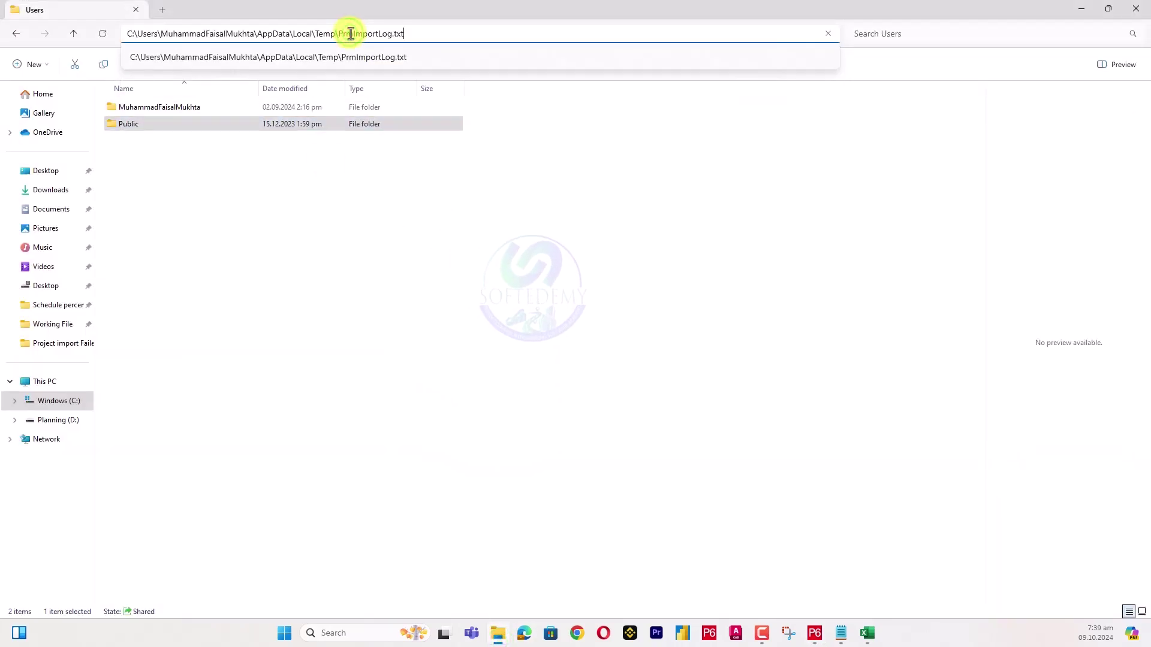
pyautogui.press('Return')
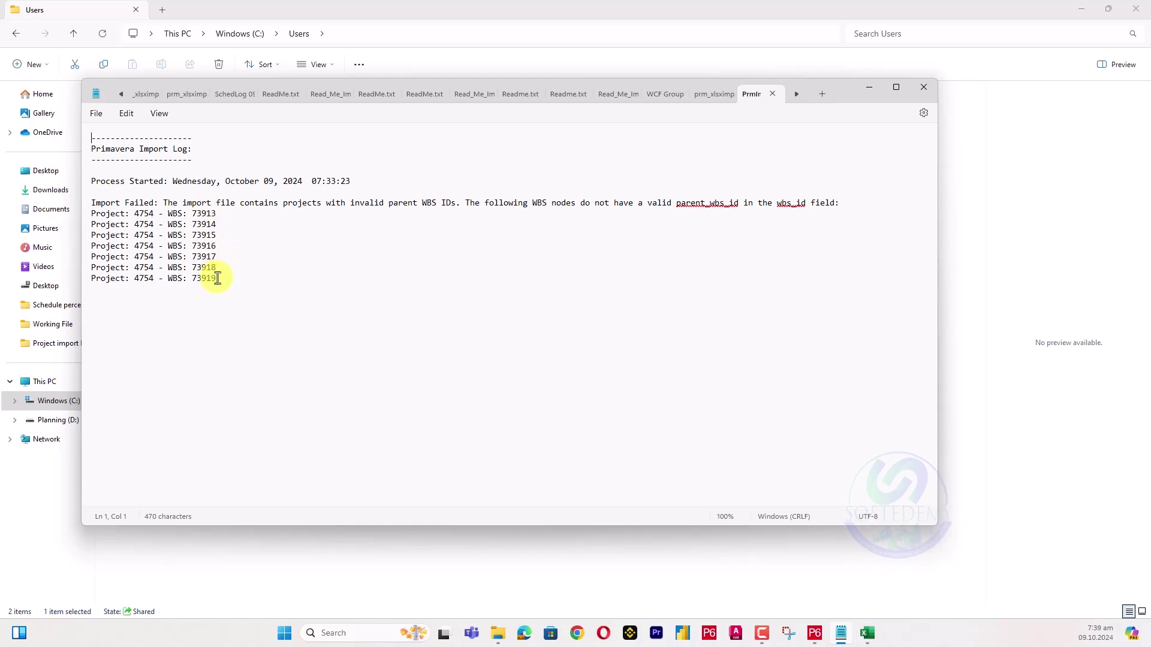
pyautogui.click(867, 634)
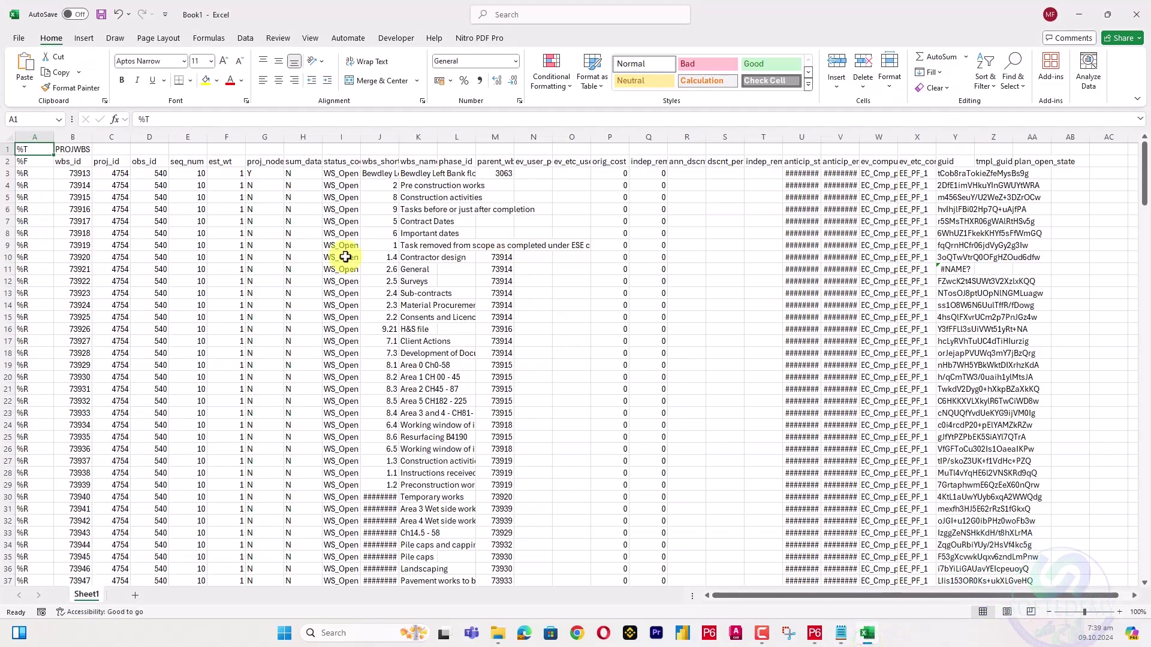
# Fill wbs_id 73914–73919 yellow, widen phase_id and parent_wbs_id, and inspect the empty parent ids.
pyautogui.moveTo(73, 247); pyautogui.dragTo(78, 188)
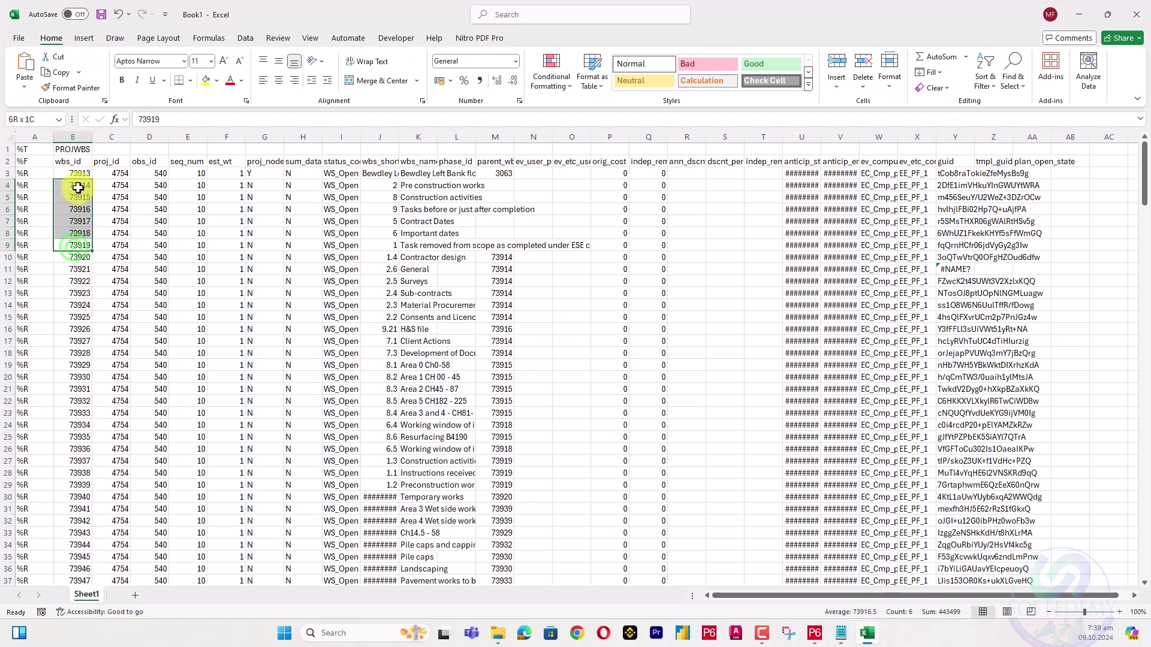
pyautogui.click(206, 83)
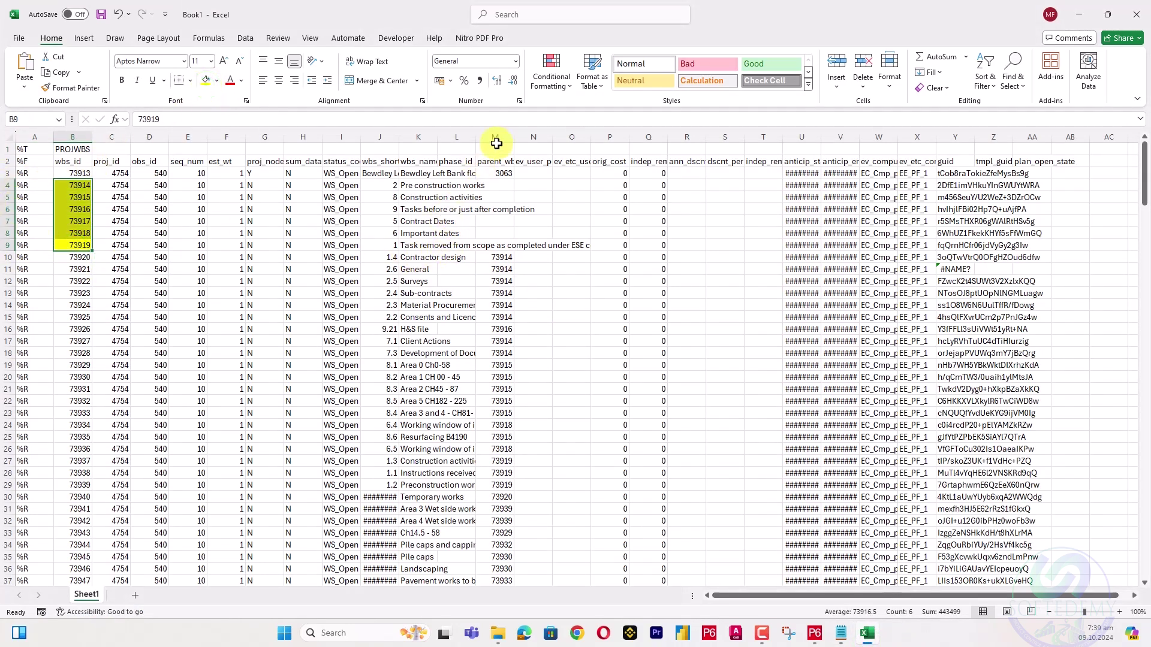
pyautogui.moveTo(516, 137); pyautogui.dragTo(571, 137)
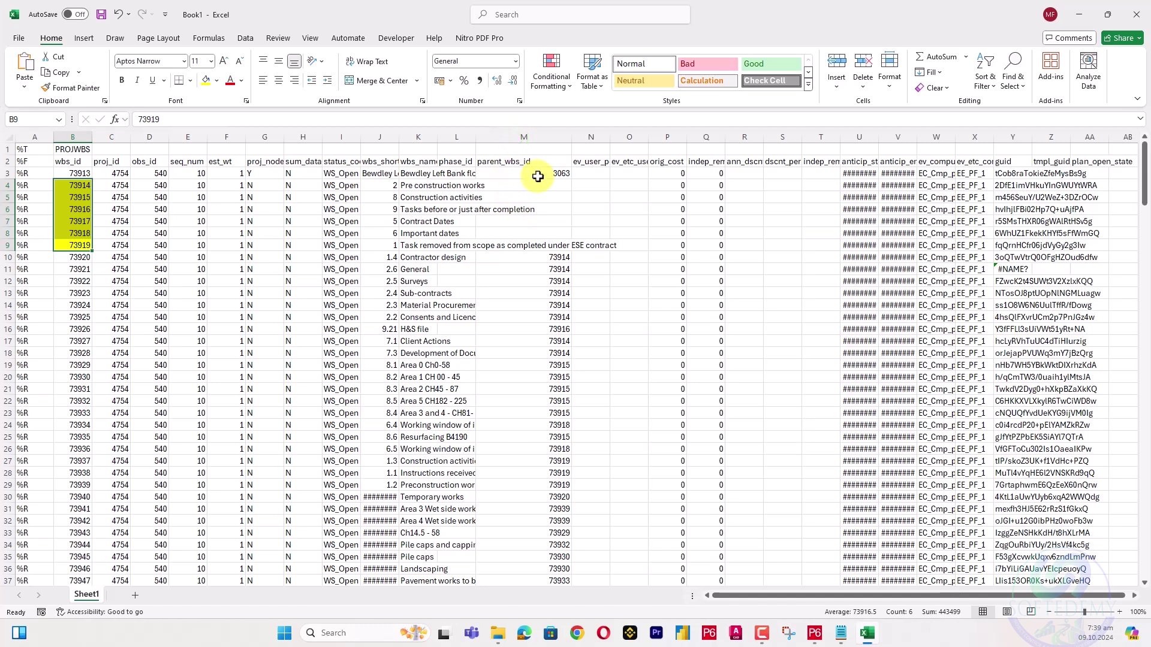
pyautogui.moveTo(537, 186); pyautogui.dragTo(531, 247)
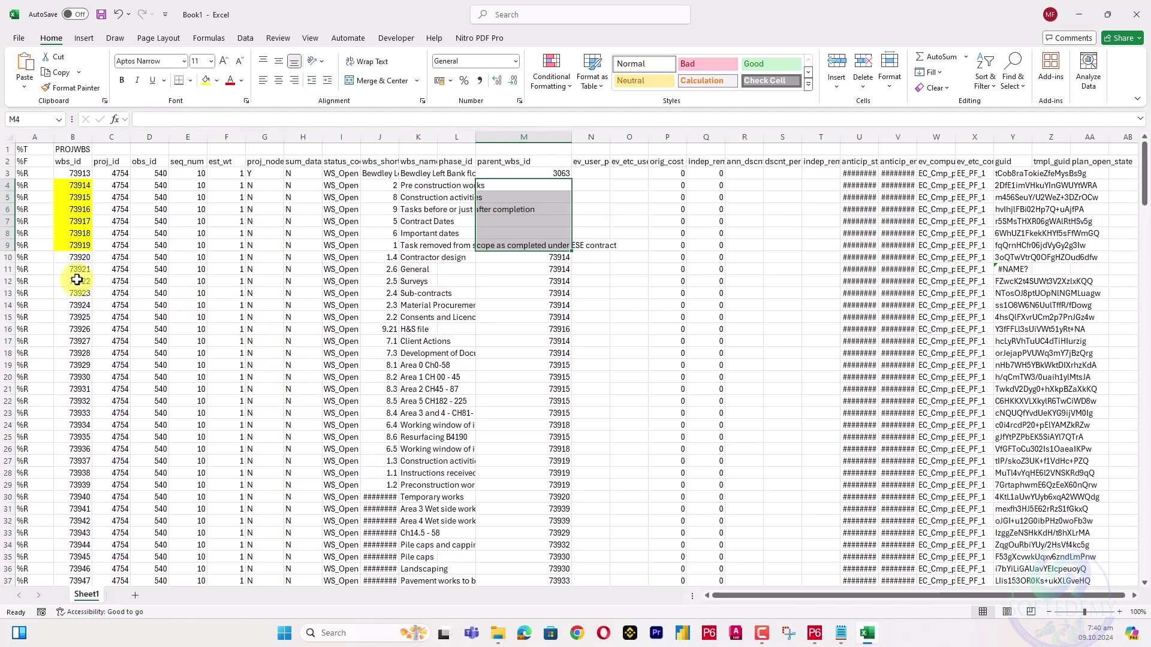
pyautogui.moveTo(535, 258); pyautogui.dragTo(549, 314)
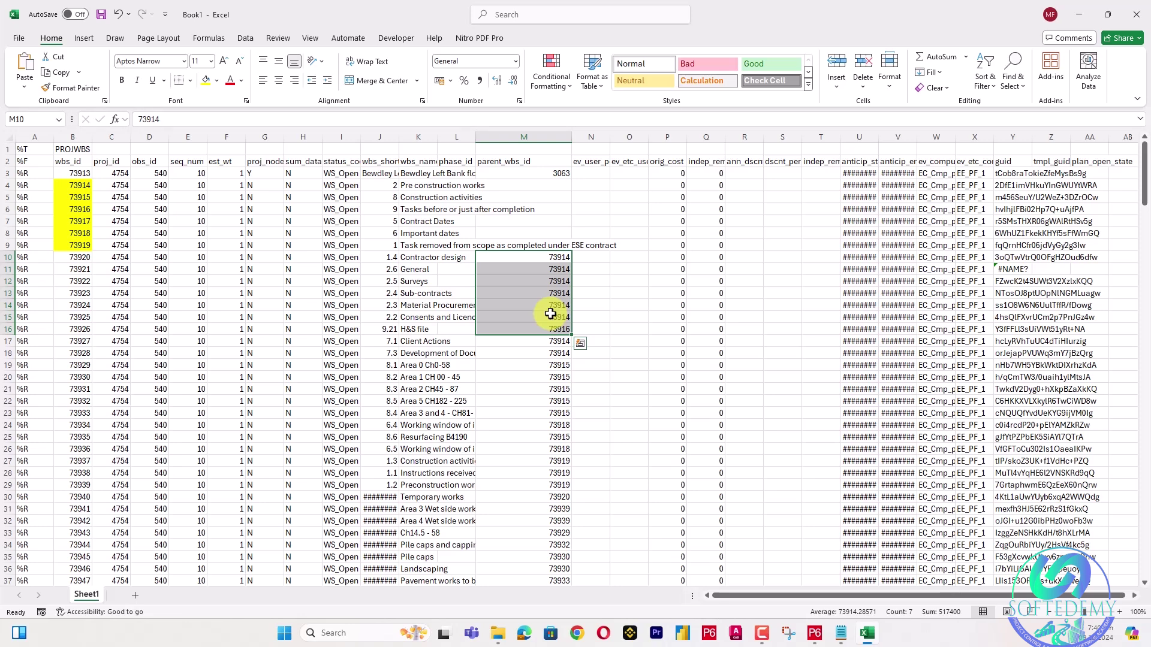
pyautogui.moveTo(473, 137); pyautogui.dragTo(506, 137)
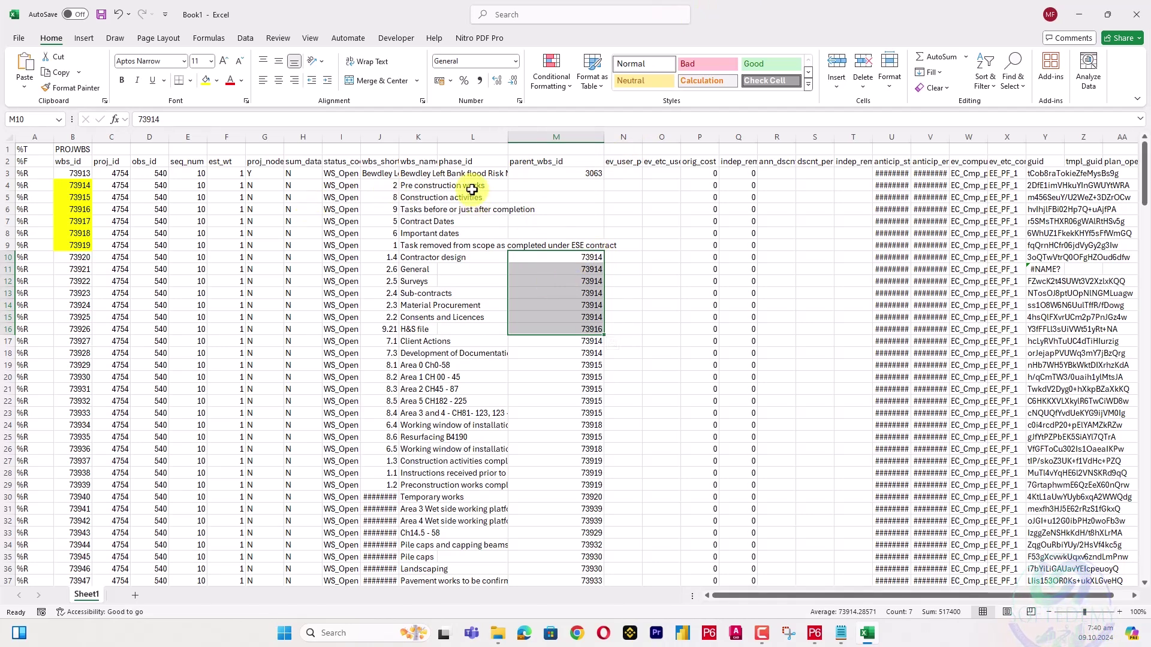
pyautogui.moveTo(565, 260); pyautogui.dragTo(412, 314)
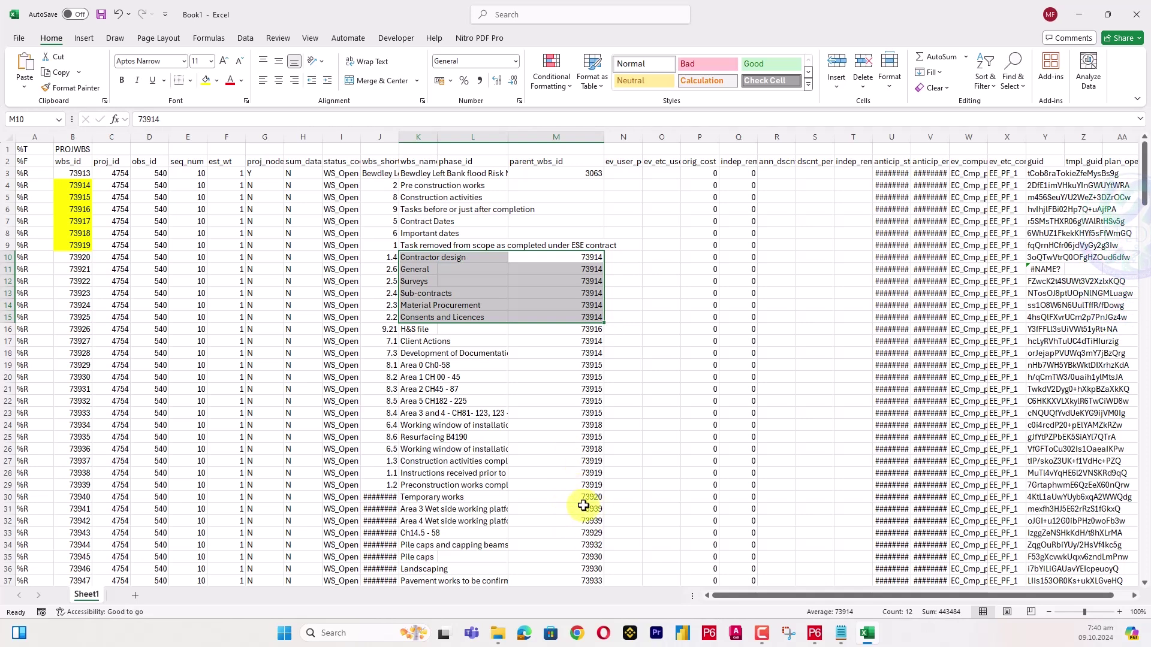
pyautogui.click(567, 460)
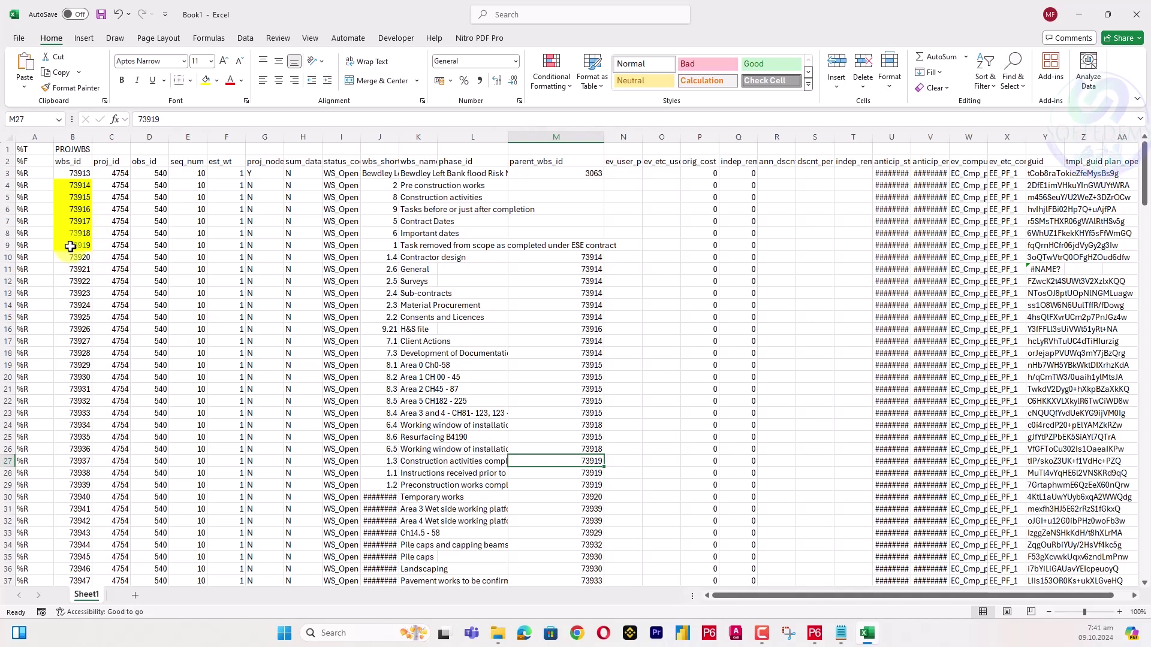
# Review the WBS 73919 record, rows 27–28 and the top WBS name in K3.
pyautogui.moveTo(72, 245); pyautogui.dragTo(411, 243)
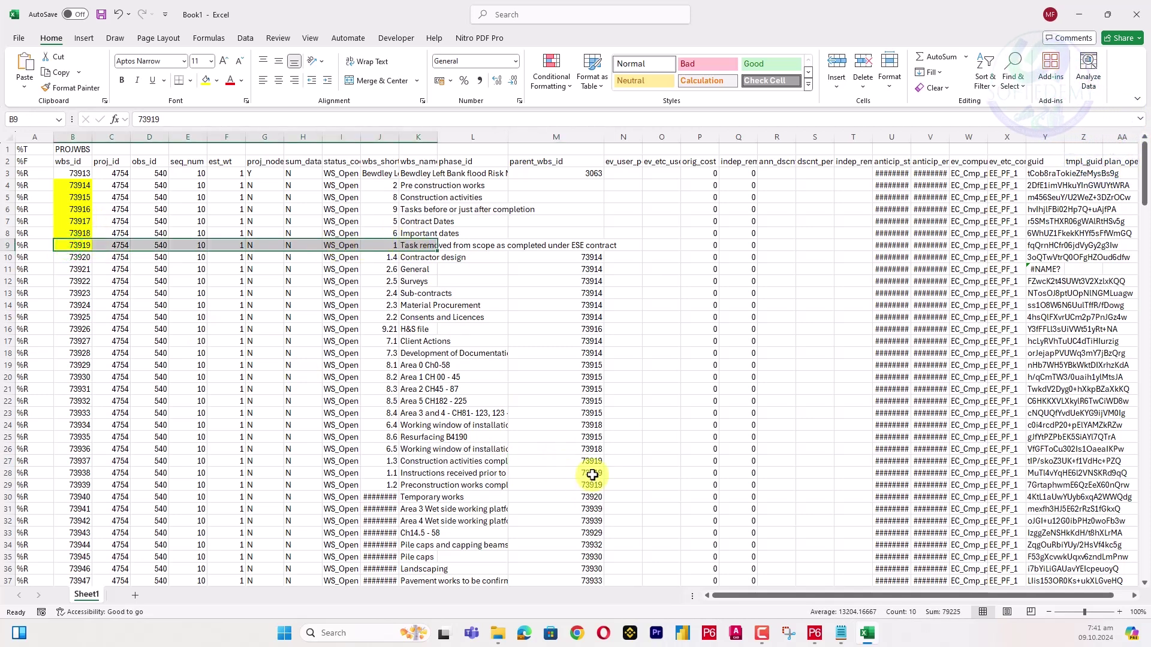
pyautogui.moveTo(589, 460); pyautogui.dragTo(589, 478)
pyautogui.moveTo(422, 461); pyautogui.dragTo(422, 474)
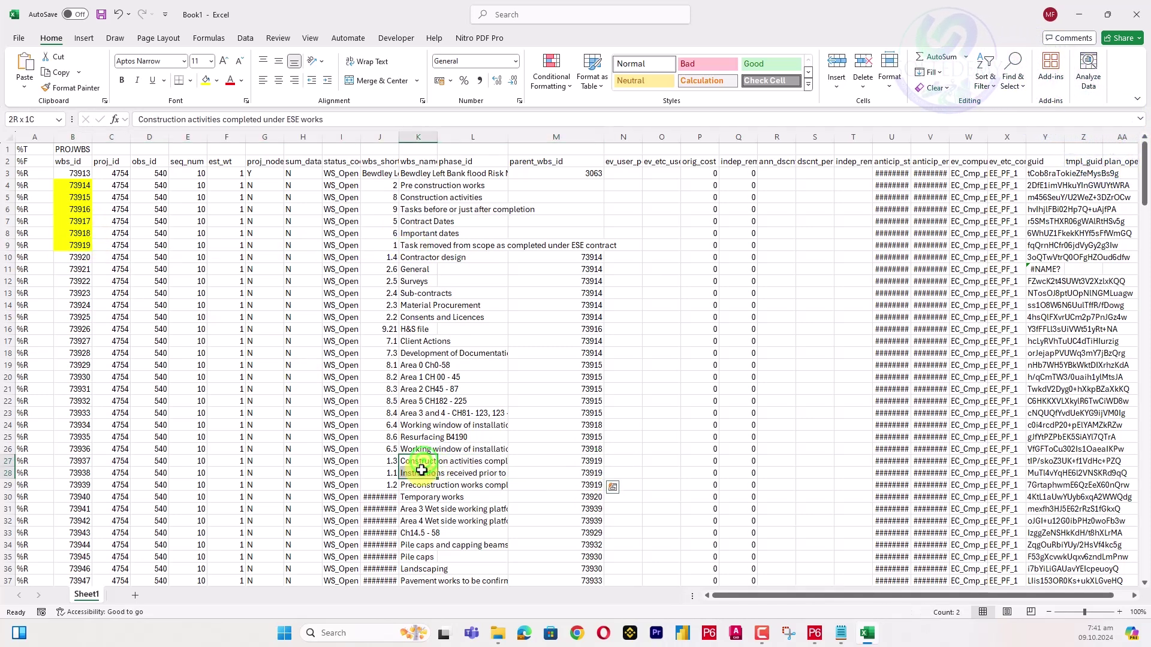
pyautogui.click(413, 245)
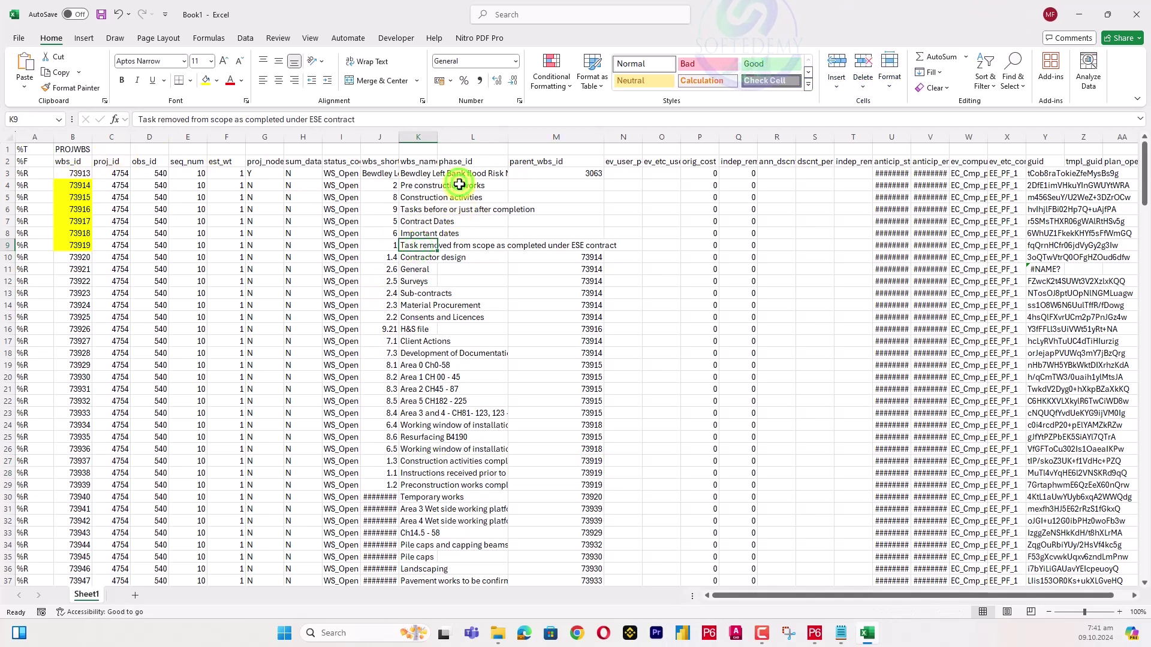
pyautogui.moveTo(459, 182); pyautogui.dragTo(454, 224)
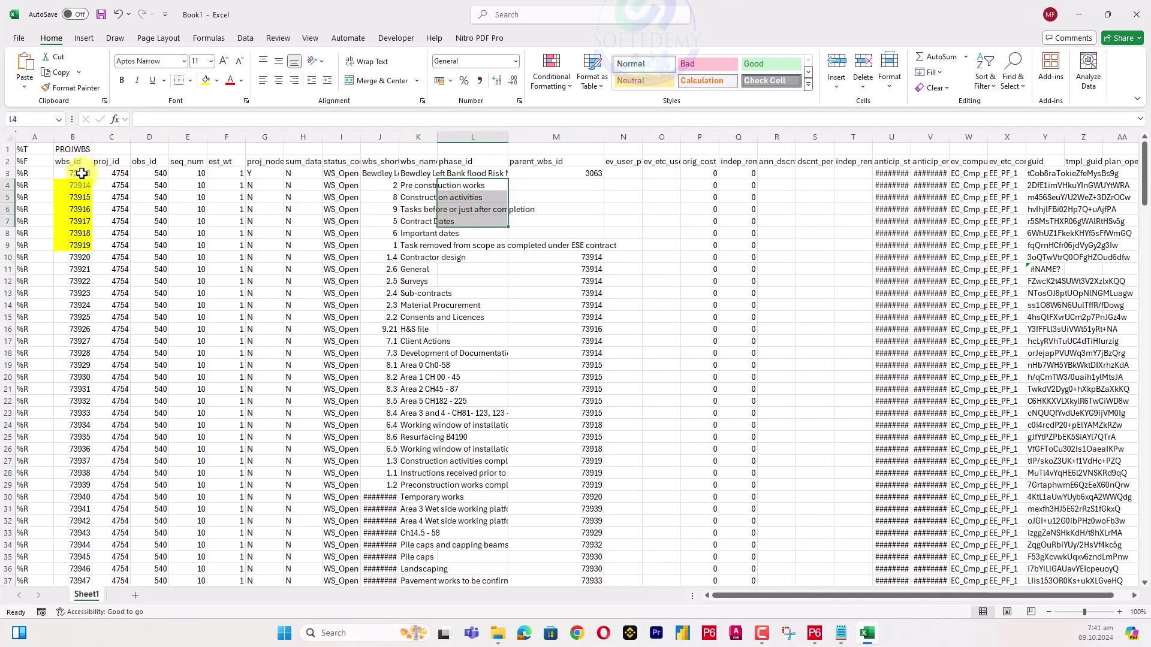
pyautogui.click(411, 174)
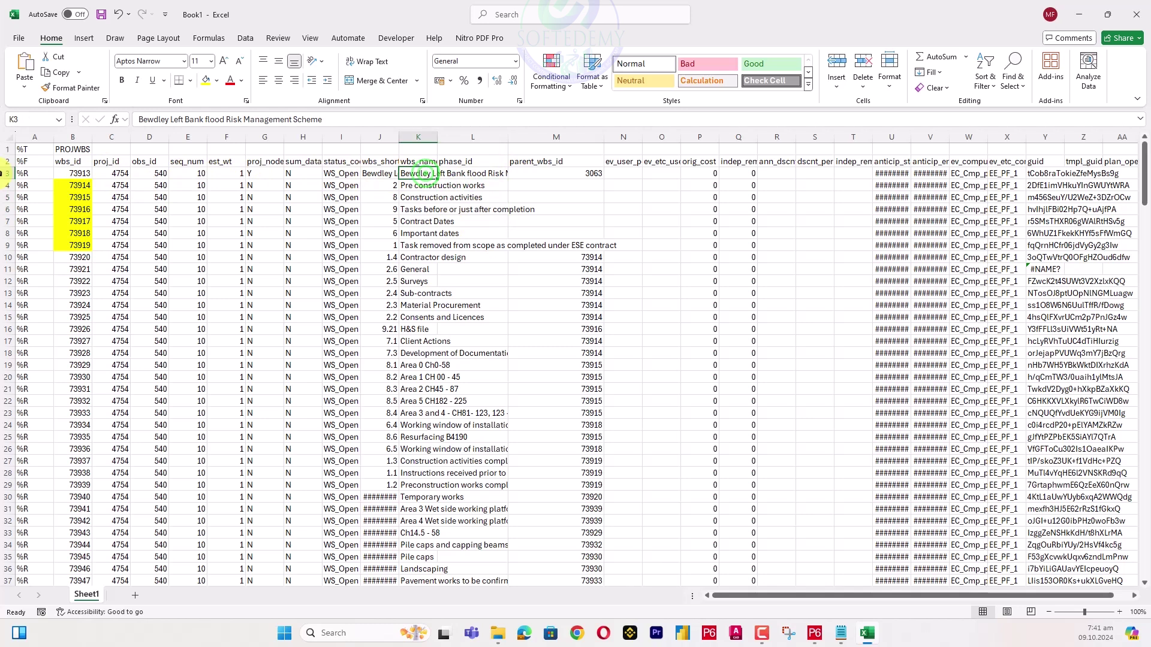
# Copy 73913 from B3 into parent_wbs_id cells M4:M9 and check the six pasted values.
pyautogui.click(69, 173)
pyautogui.hotkey('ctrl', 'c')
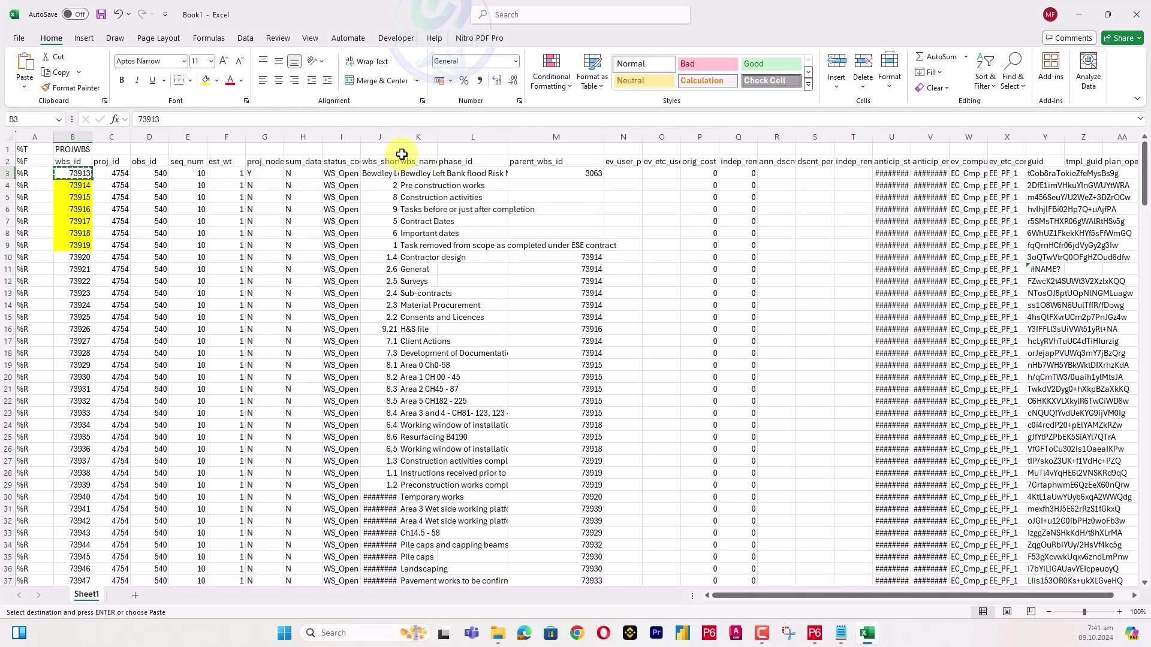
pyautogui.moveTo(580, 181); pyautogui.dragTo(581, 244)
pyautogui.hotkey('ctrl', 'v')
pyautogui.click(663, 212)
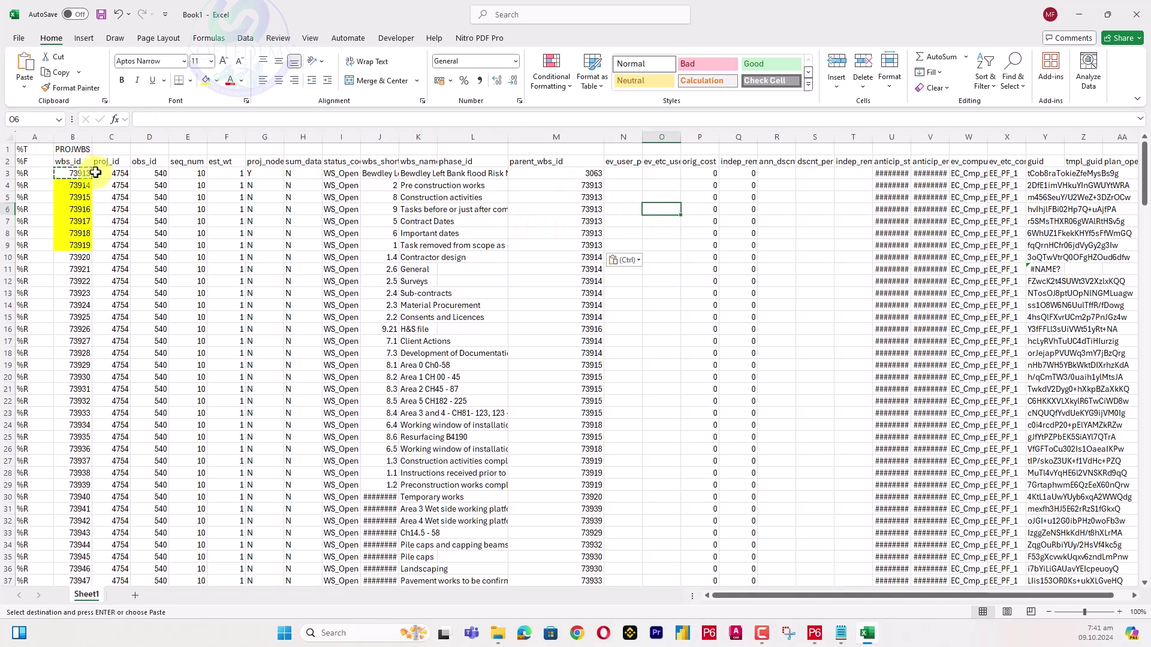
pyautogui.click(415, 173)
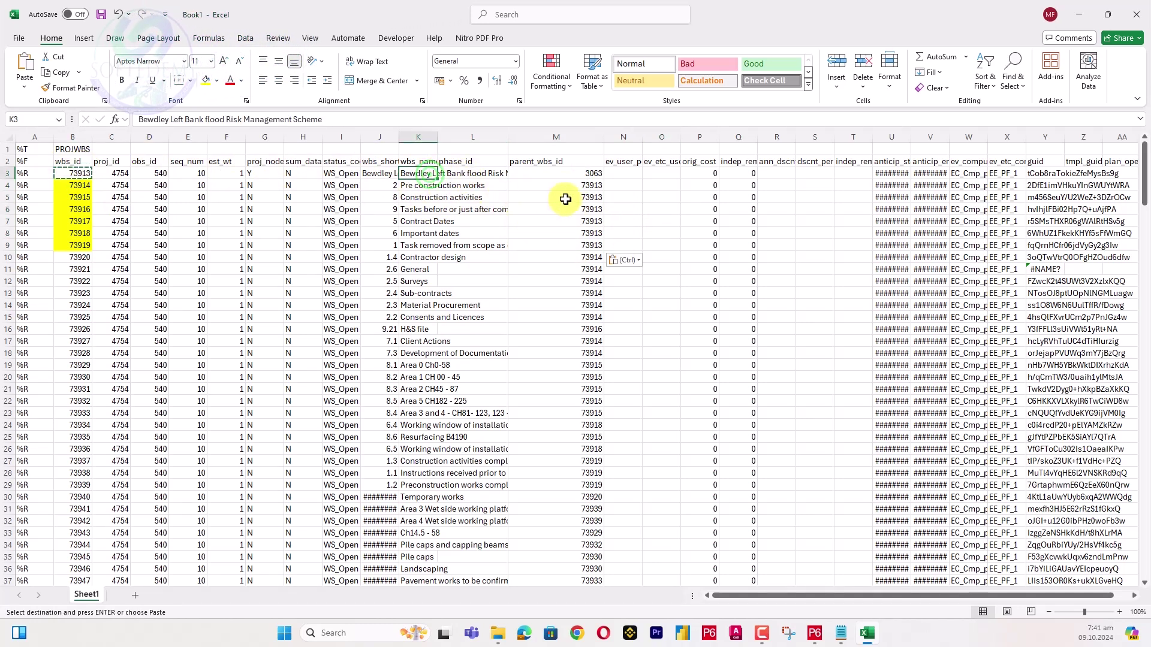
pyautogui.moveTo(587, 188); pyautogui.dragTo(586, 245)
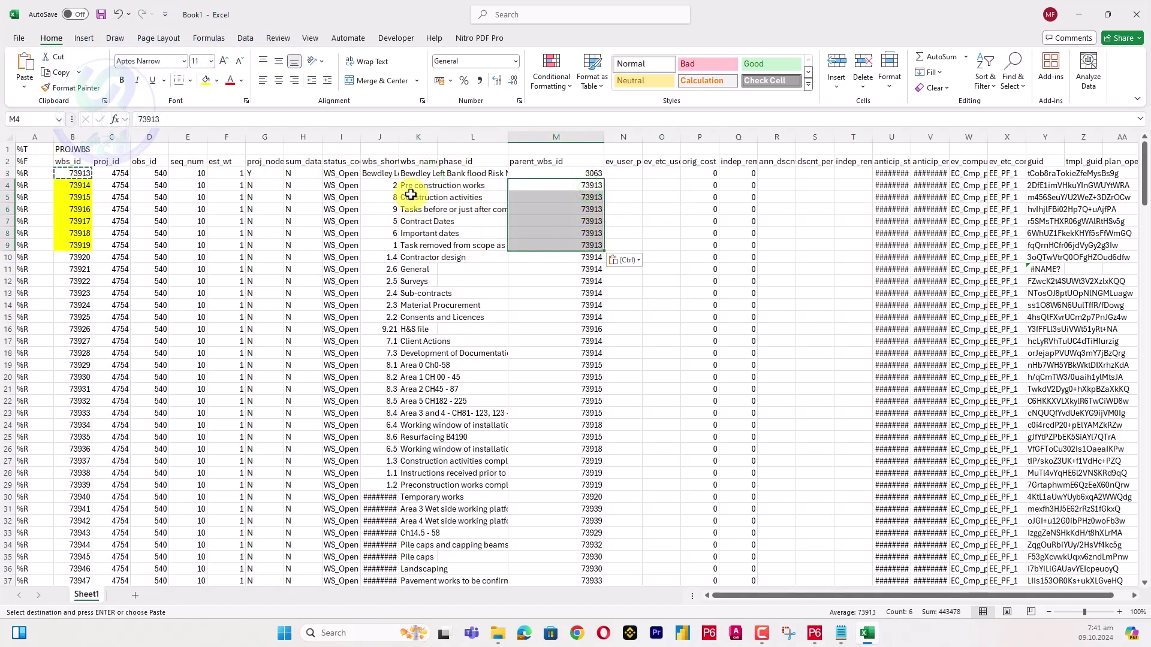
pyautogui.click(114, 185)
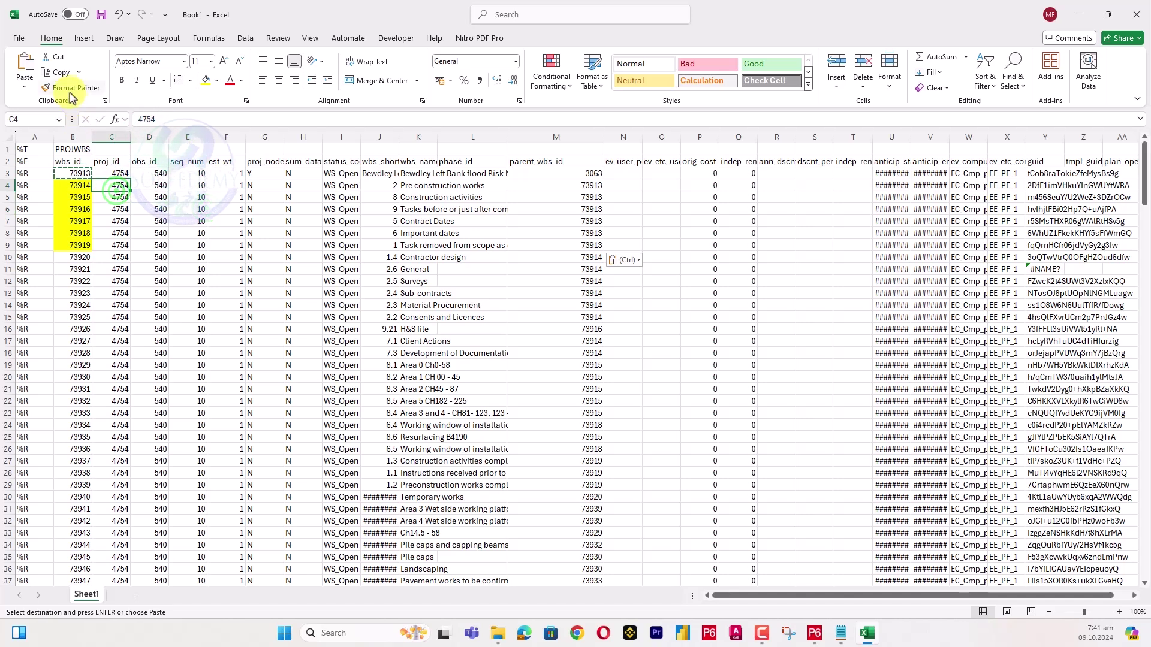
# Format Paint B3's plain formatting onto B4:B9 to clear the yellow fill.
pyautogui.click(76, 174)
pyautogui.click(62, 87)
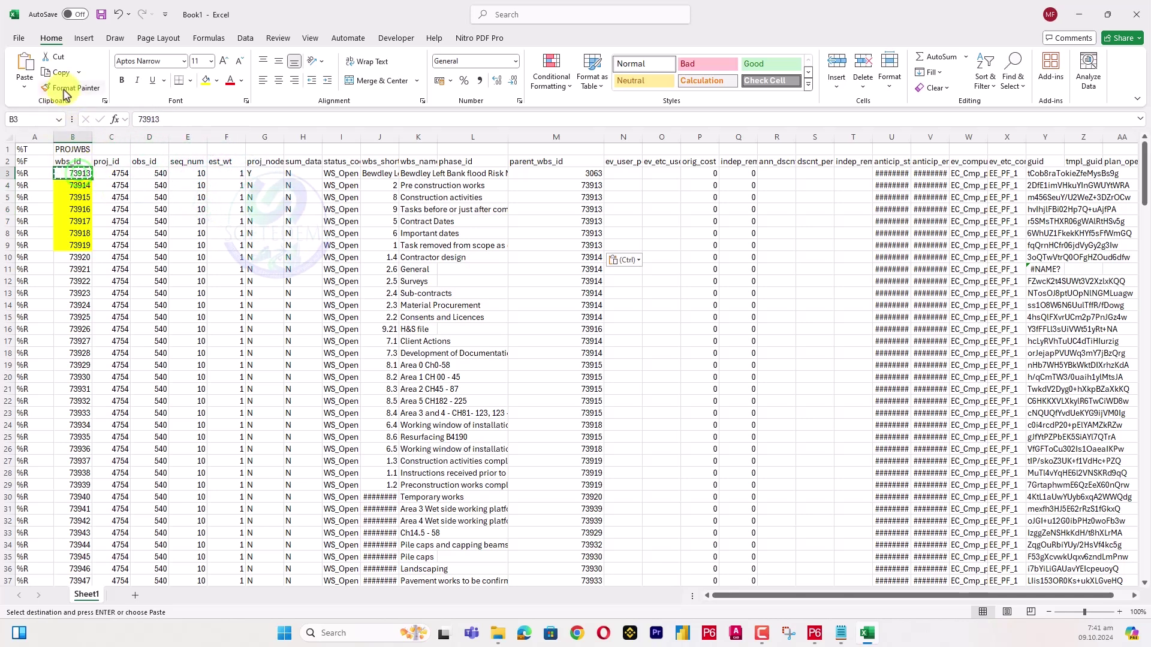
pyautogui.moveTo(54, 189); pyautogui.dragTo(72, 245)
pyautogui.click(73, 305)
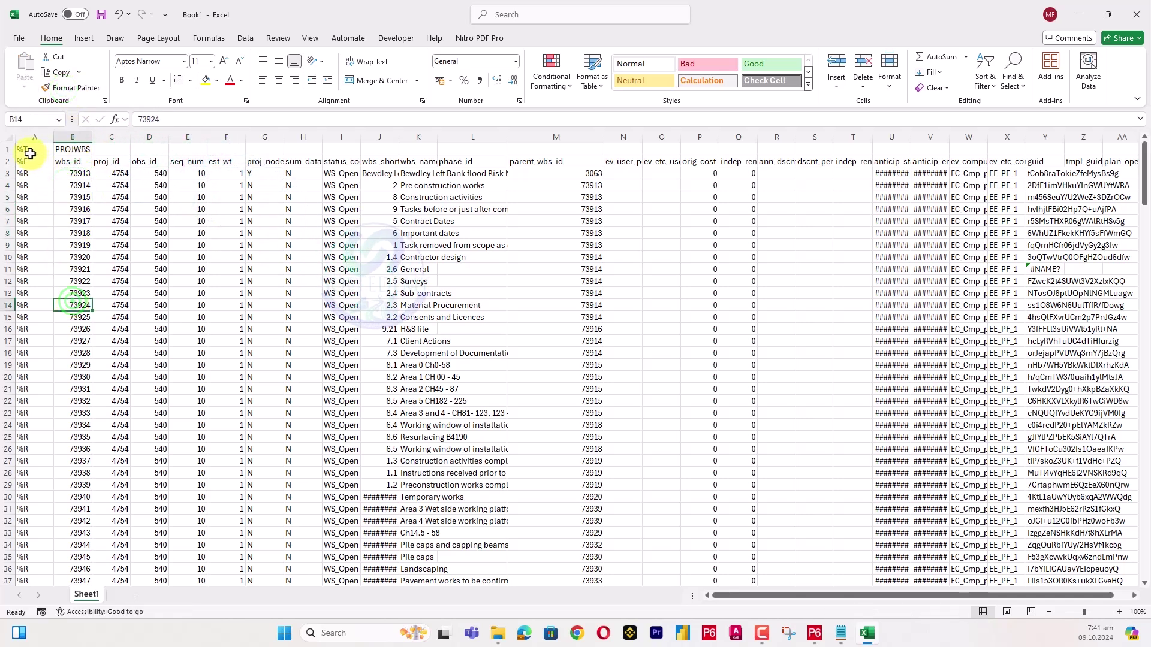
# Select the whole corrected WBS table and copy it.
pyautogui.click(32, 197)
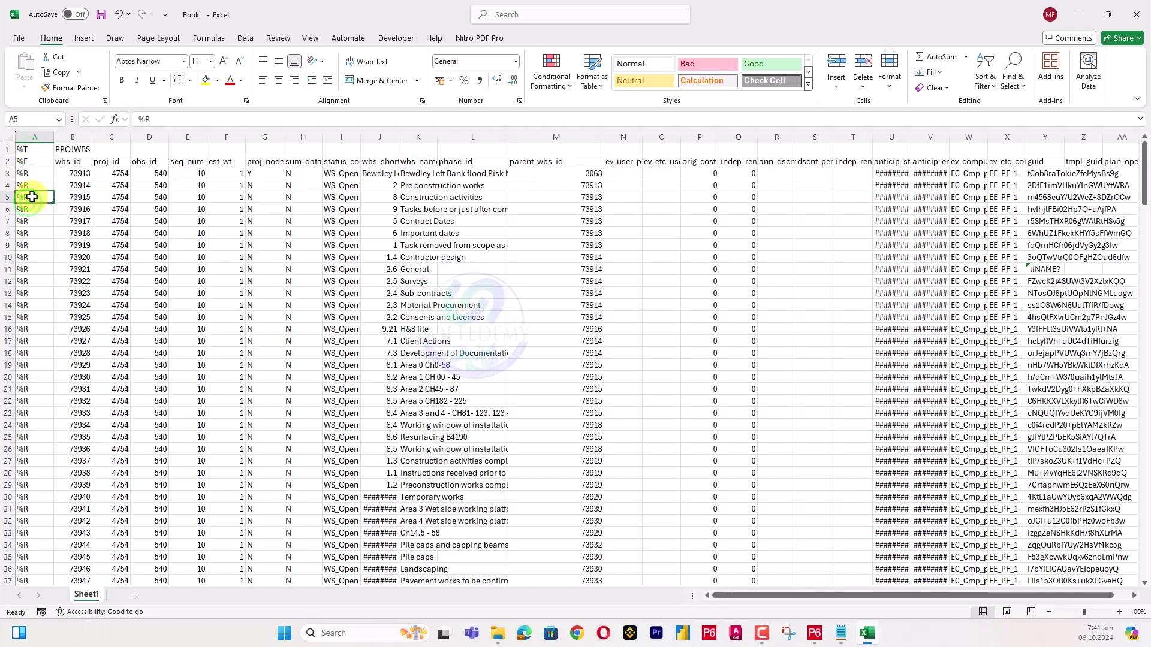
pyautogui.hotkey('ctrl', 'a')
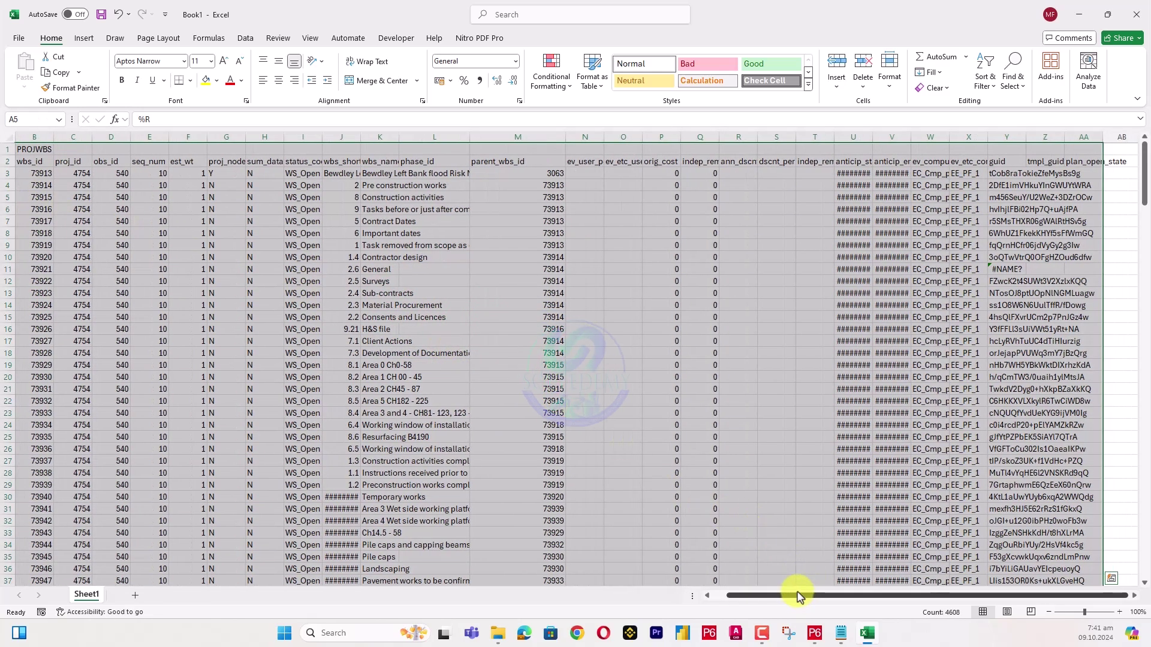
pyautogui.moveTo(797, 595); pyautogui.dragTo(782, 595)
pyautogui.scroll(-6, 57, 371)
pyautogui.scroll(-20, 57, 371)
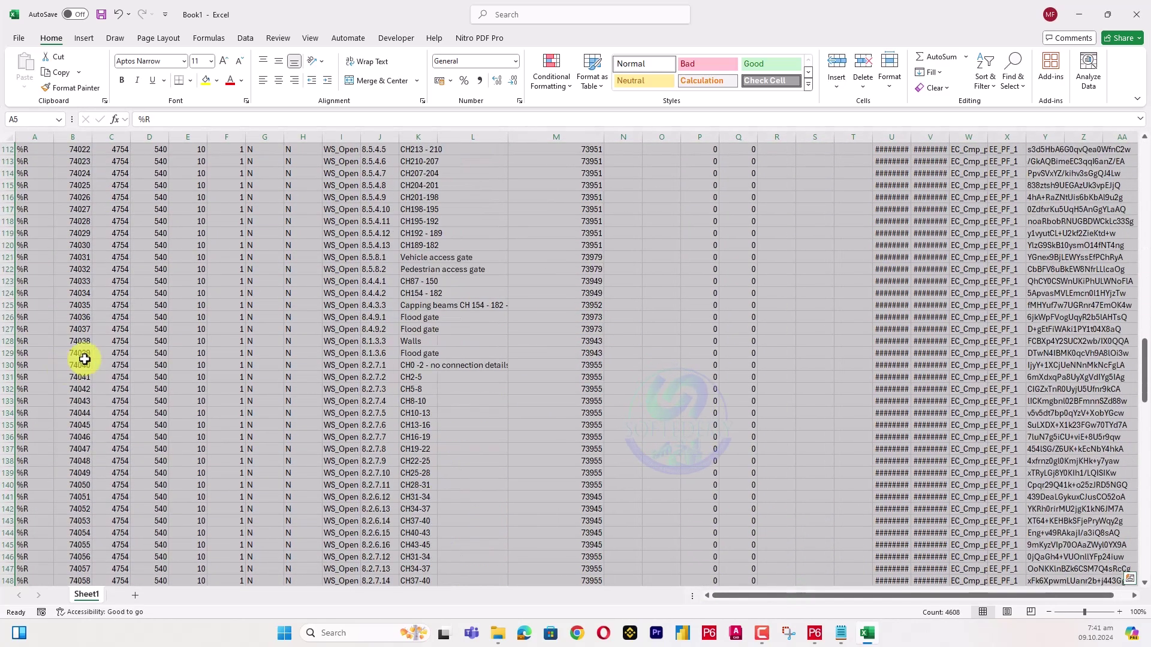
pyautogui.scroll(-1, 96, 335)
pyautogui.scroll(4, 96, 335)
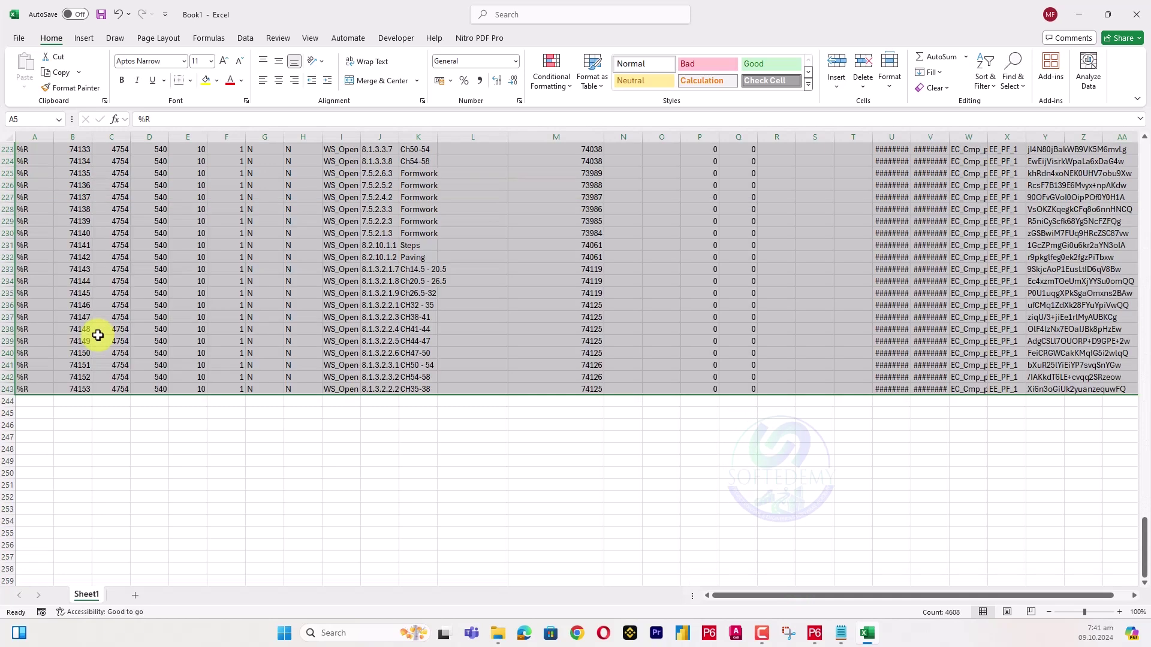
pyautogui.hotkey('ctrl', 'c')
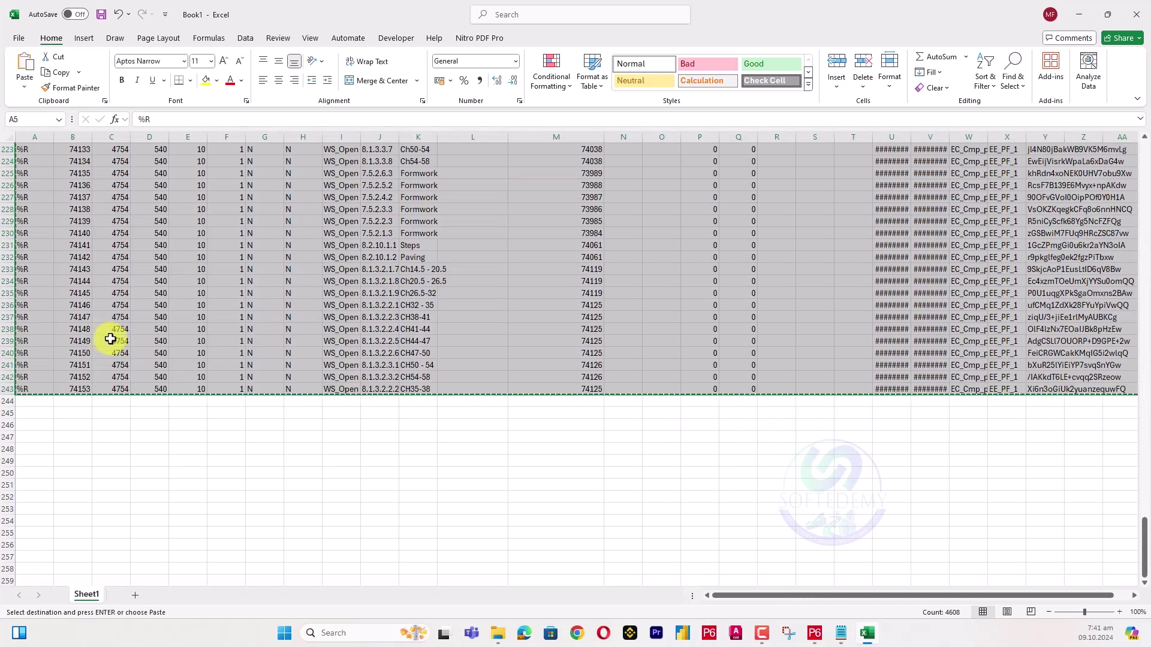
# Review the Excel import log and readme files in Notepad, ending on the Primavera import log.
pyautogui.click(840, 633)
pyautogui.click(713, 95)
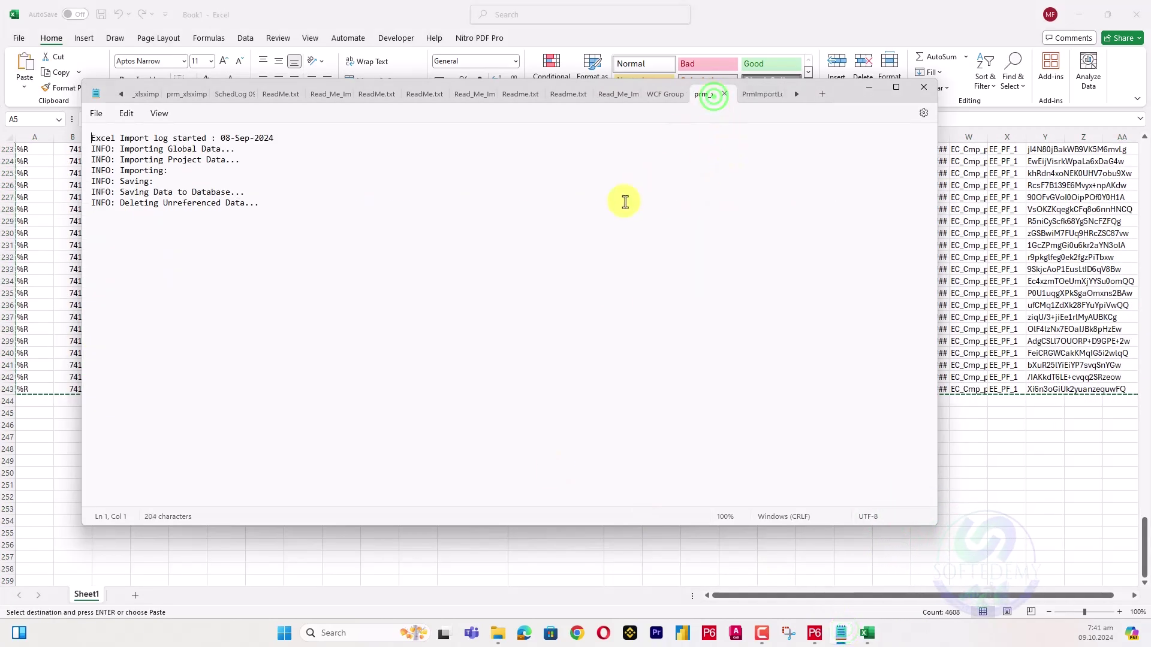
pyautogui.click(670, 94)
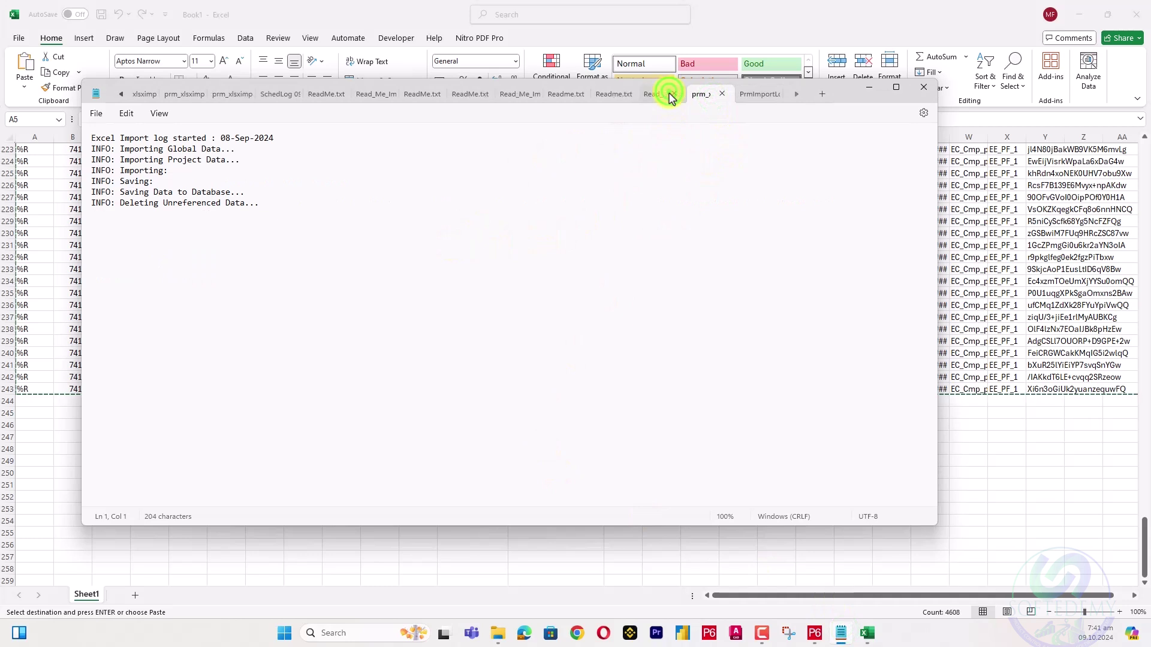
pyautogui.click(753, 96)
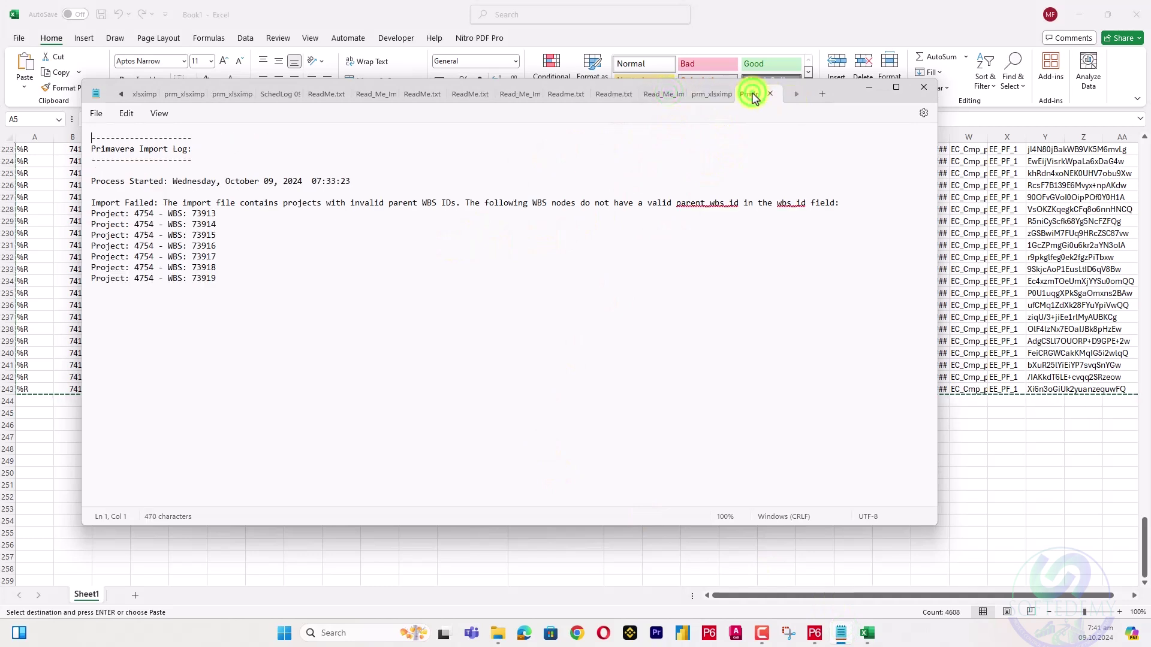
pyautogui.click(658, 92)
pyautogui.click(607, 96)
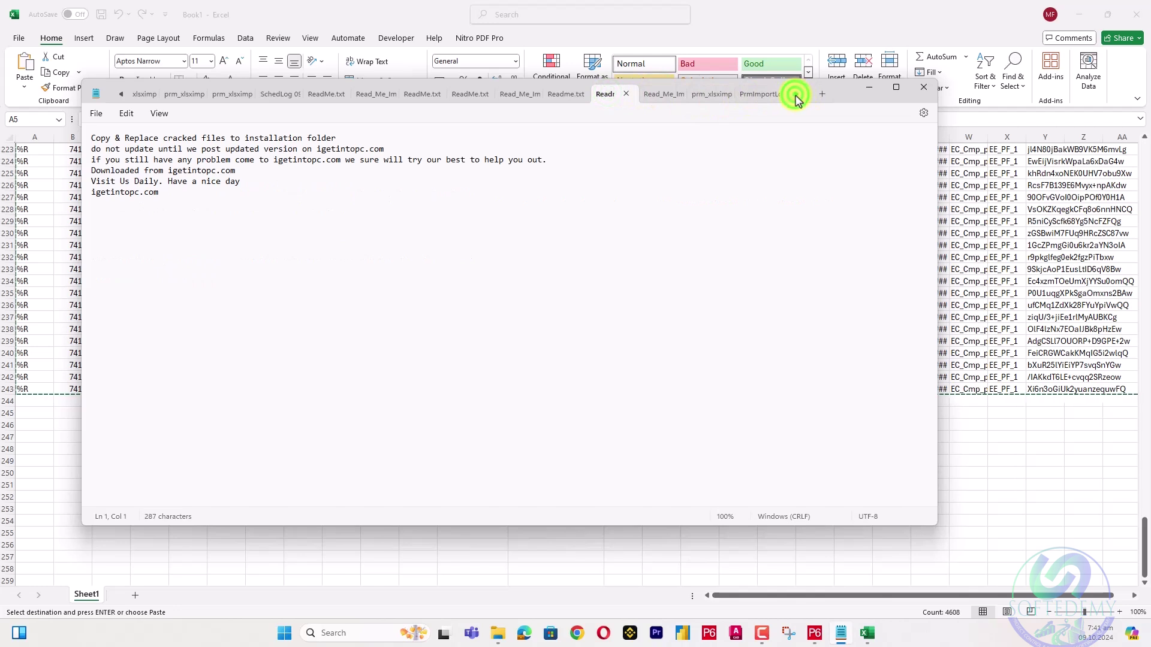
pyautogui.click(749, 96)
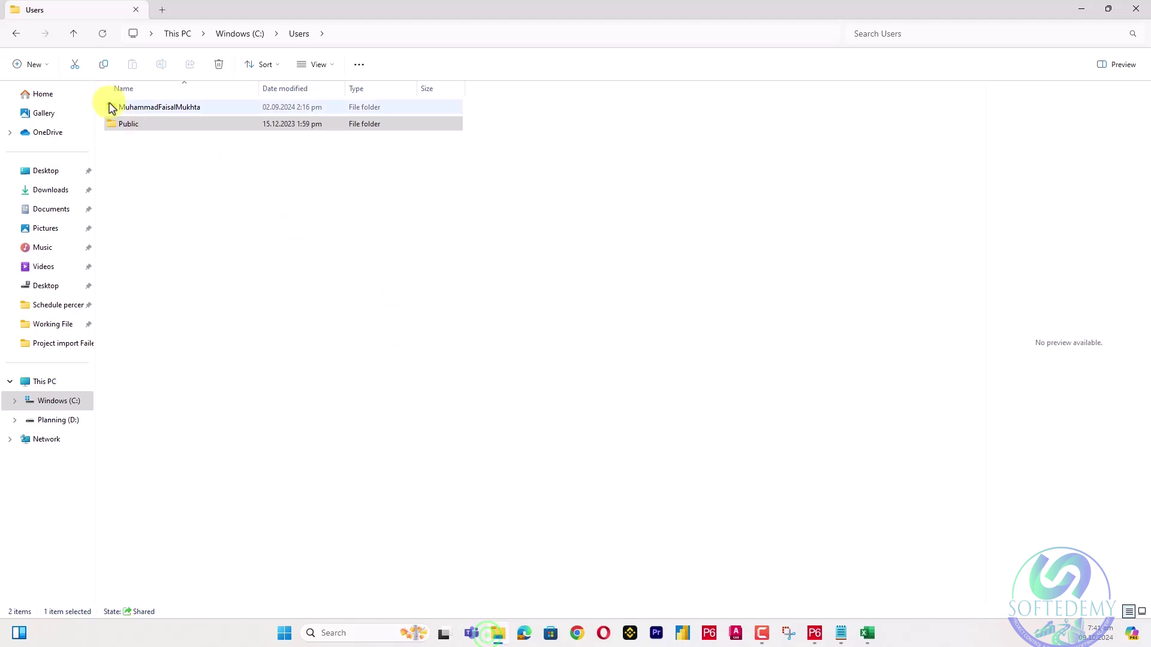
# Open '23002 TP 02 - for submission - Copy' from Desktop\Project import Failed in Notepad.
pyautogui.click(46, 171)
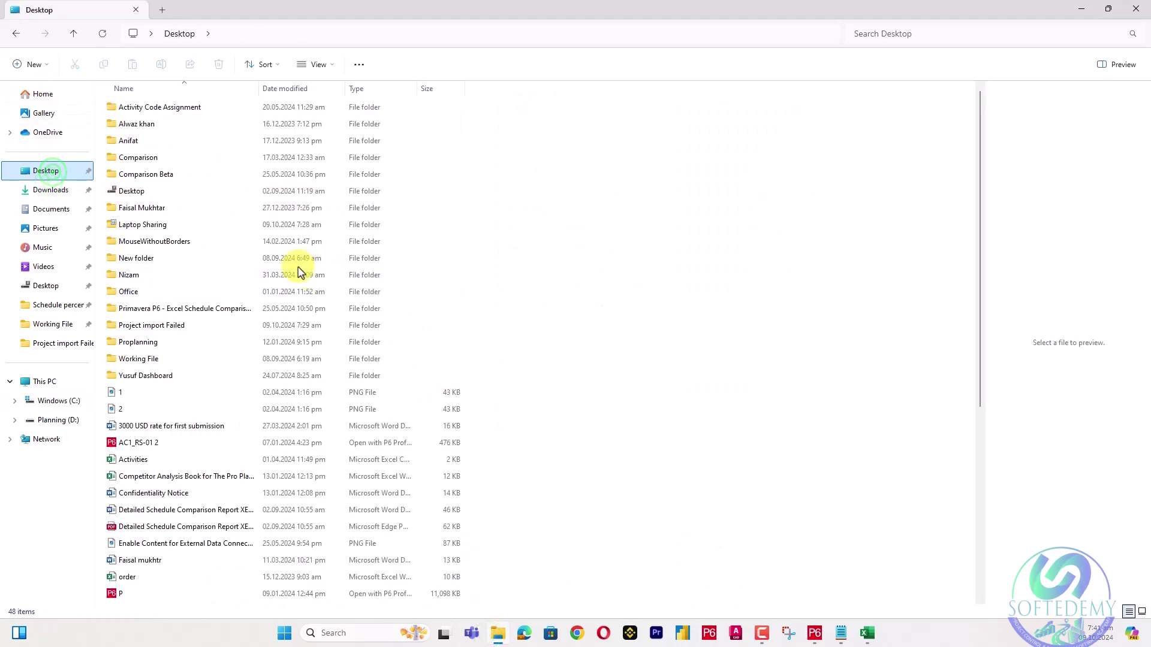
pyautogui.doubleClick(195, 325)
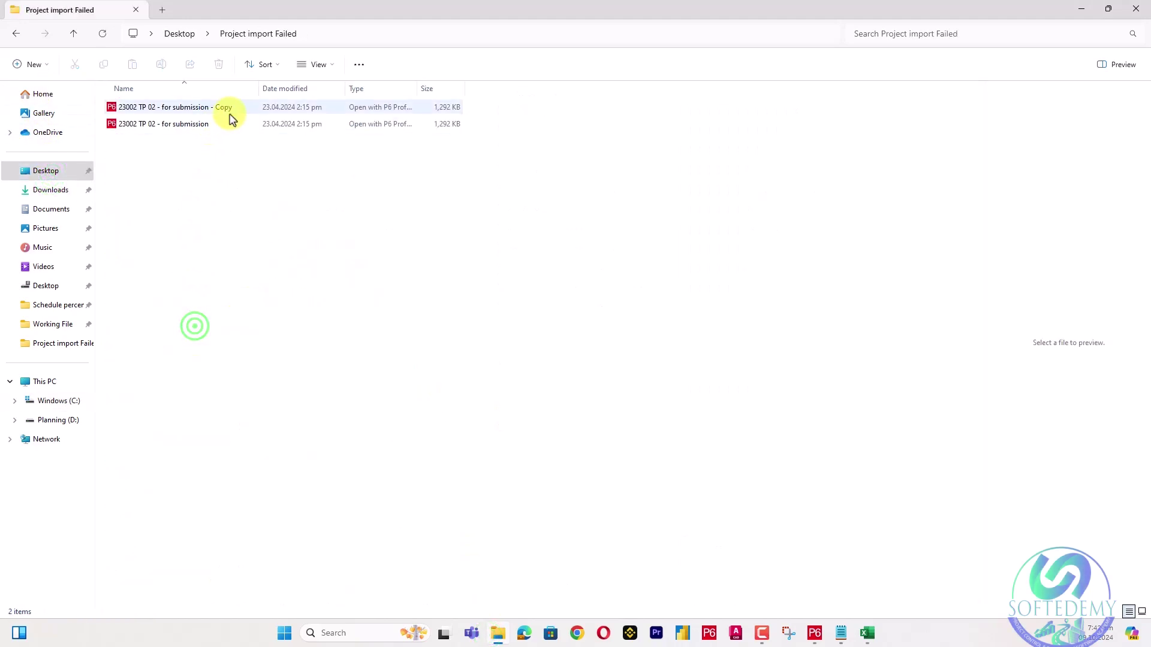
pyautogui.rightClick(231, 113)
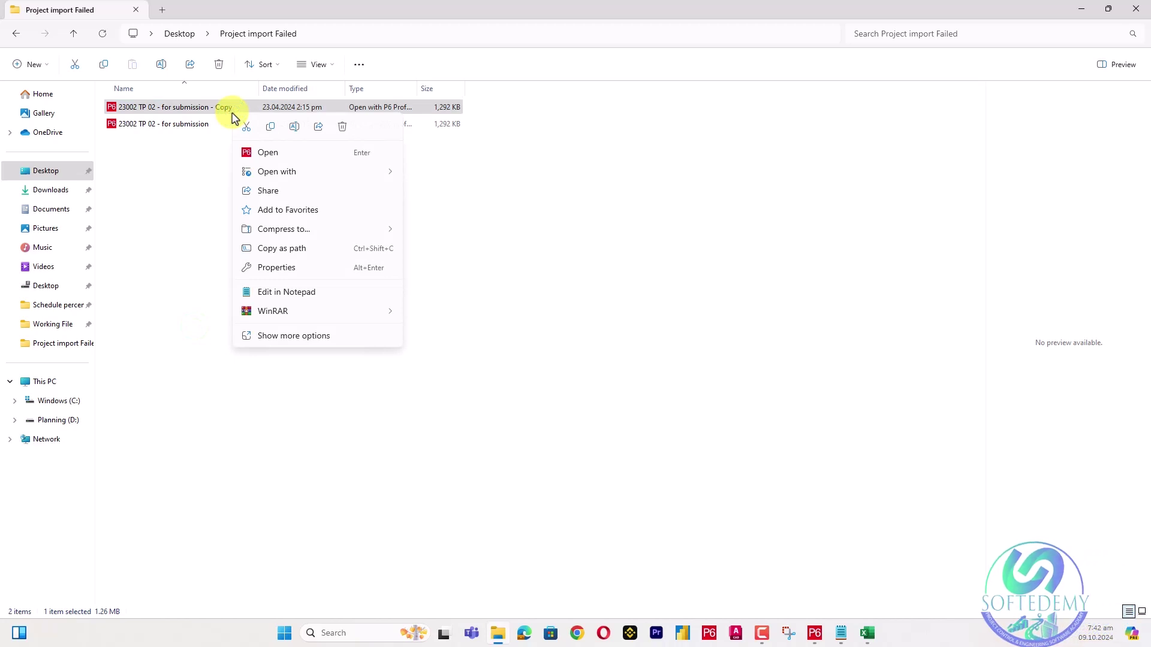
pyautogui.moveTo(278, 173)
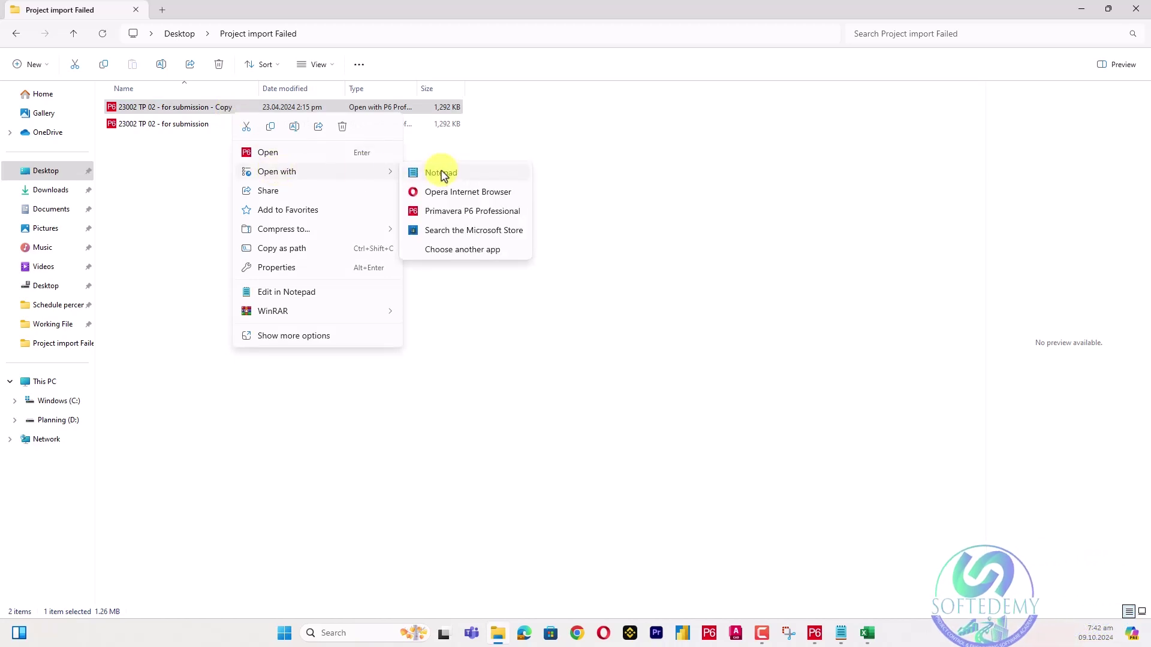
pyautogui.click(442, 172)
# Scroll to the PROJWBS table and select all its %R data rows for replacing.
pyautogui.scroll(-15, 361, 211)
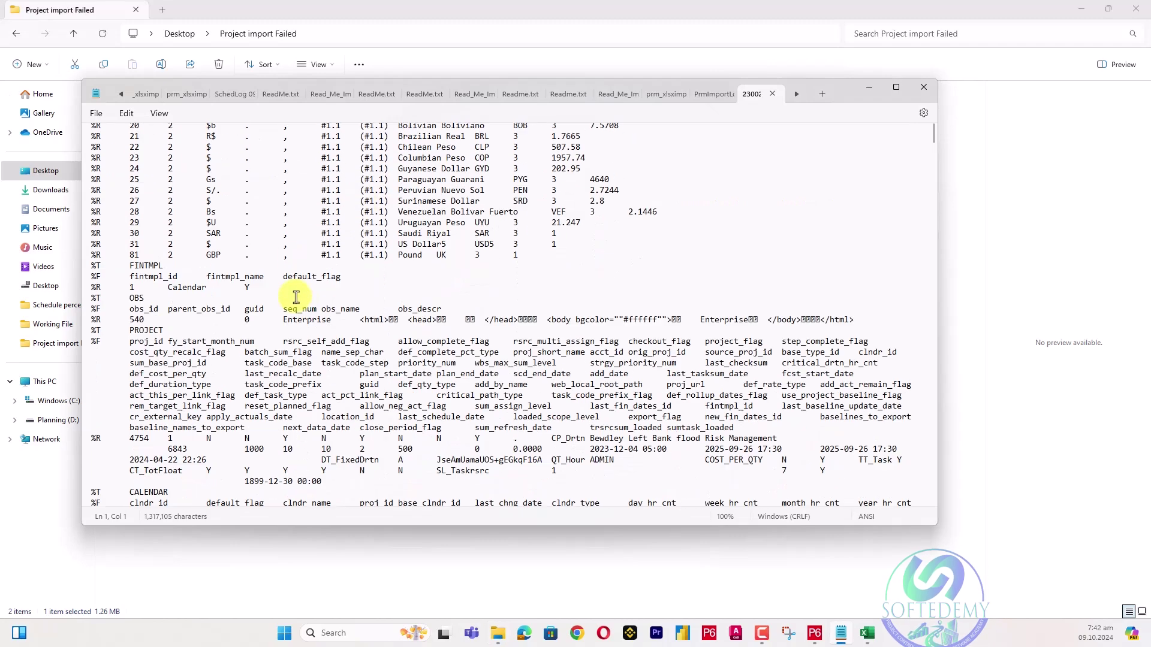
pyautogui.scroll(-12, 259, 309)
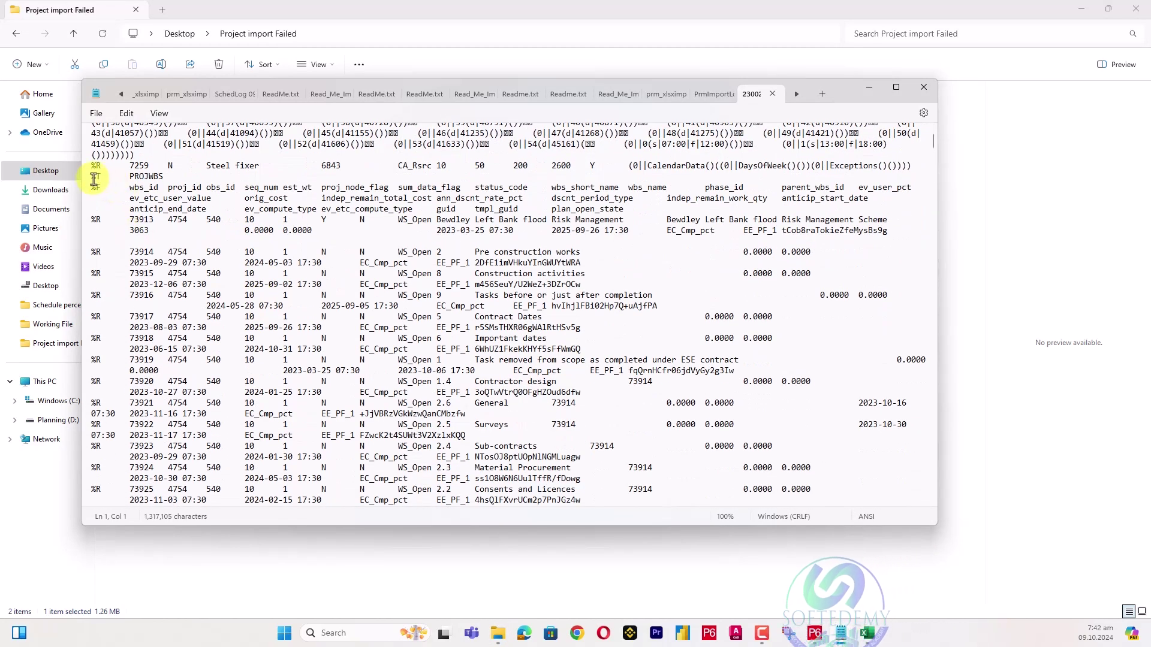
pyautogui.moveTo(93, 177); pyautogui.dragTo(503, 359)
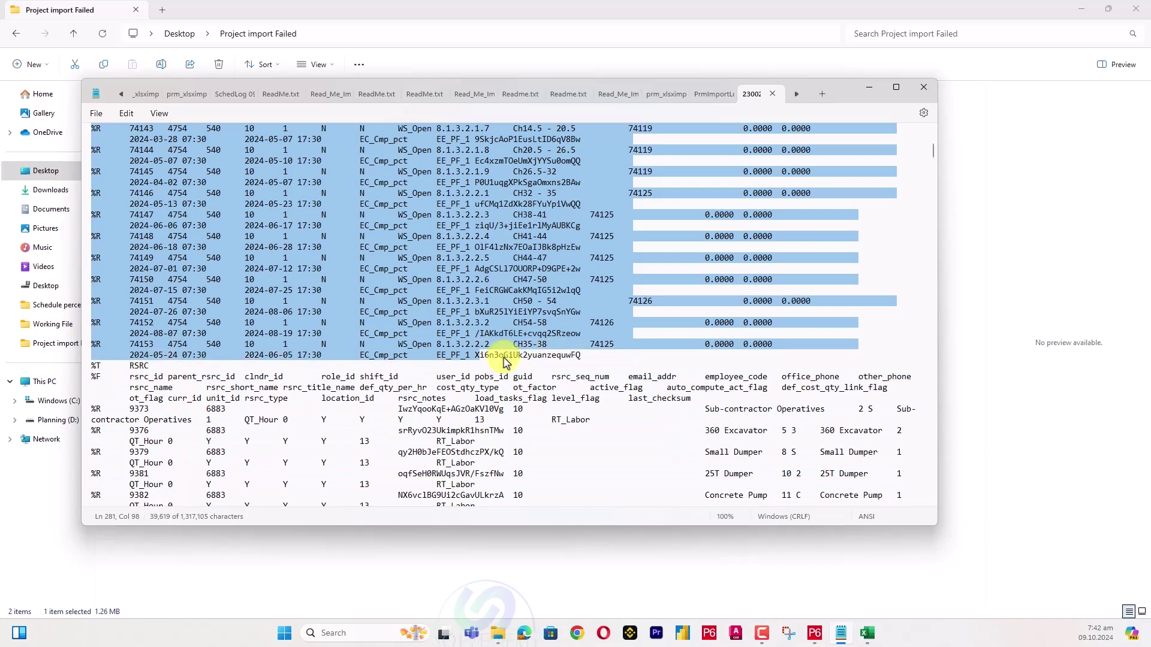
pyautogui.rightClick(496, 306)
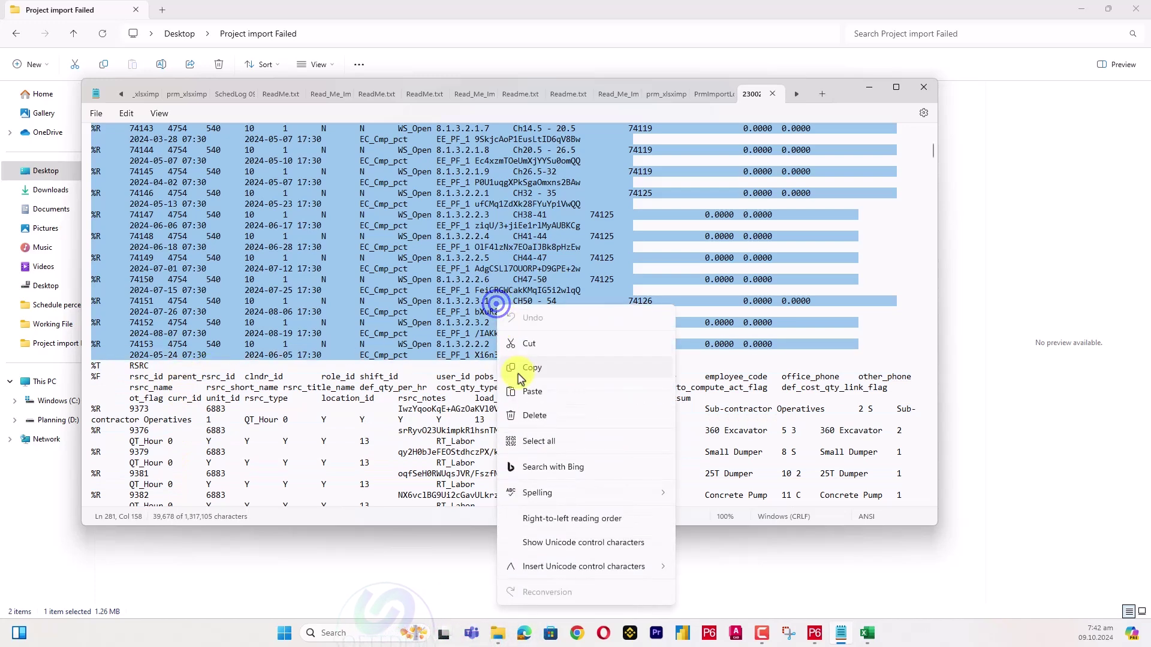
# Paste the corrected WBS rows over the selection and delete the extra line break.
pyautogui.click(533, 393)
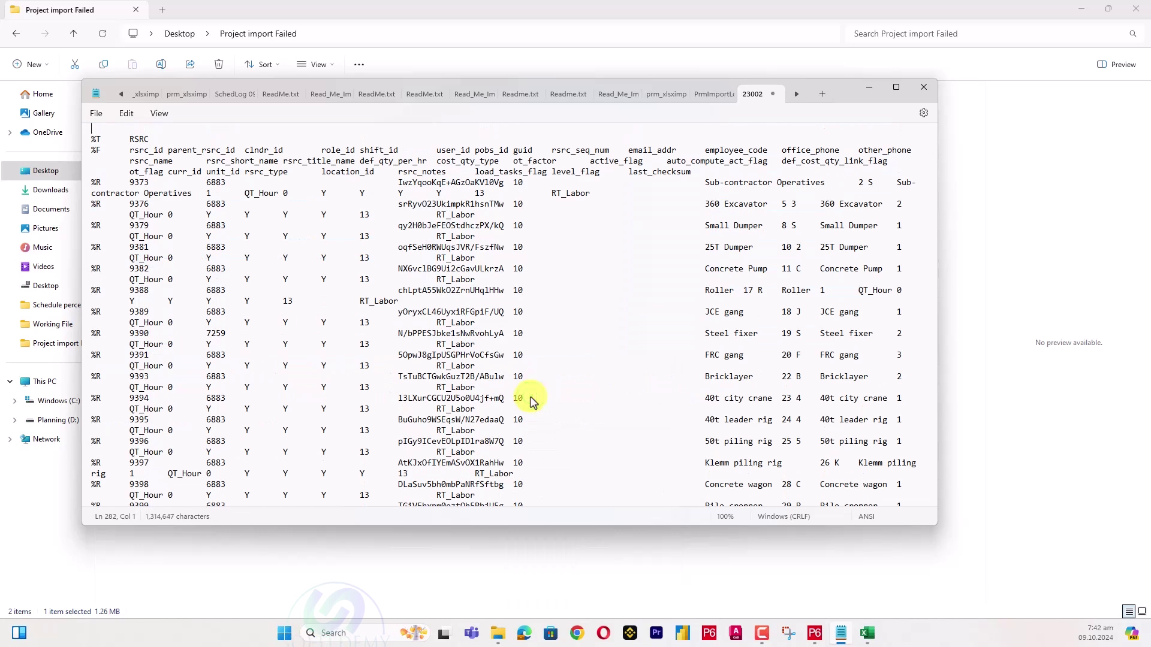
pyautogui.scroll(6, 402, 317)
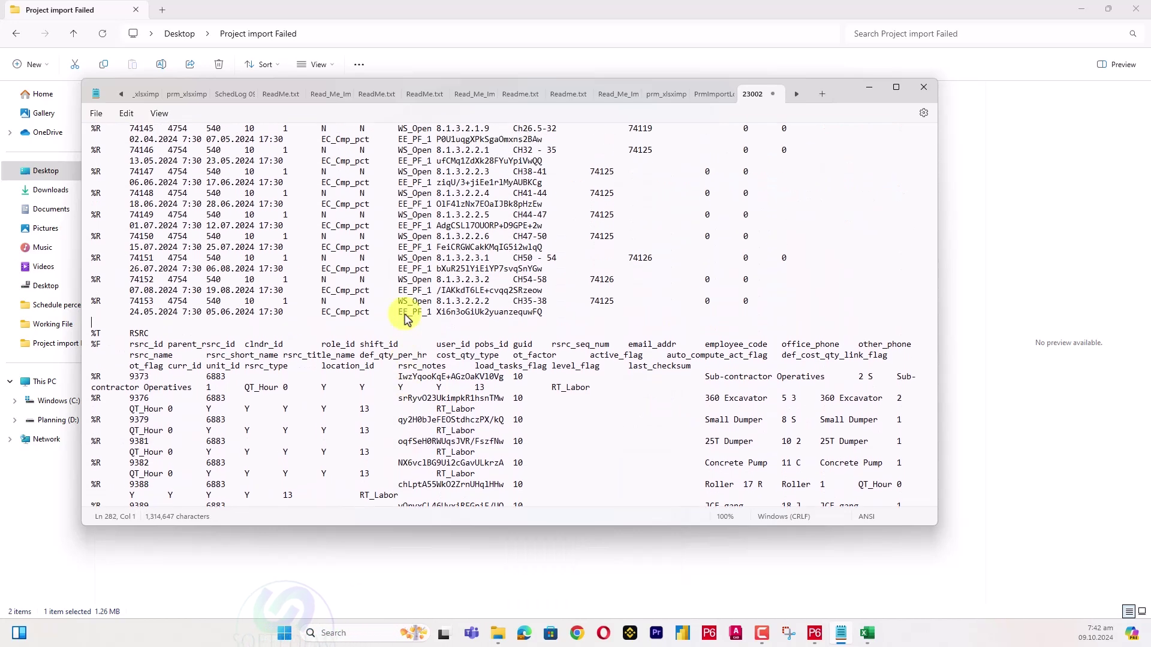
pyautogui.press('BackSpace')
pyautogui.scroll(12, 411, 321)
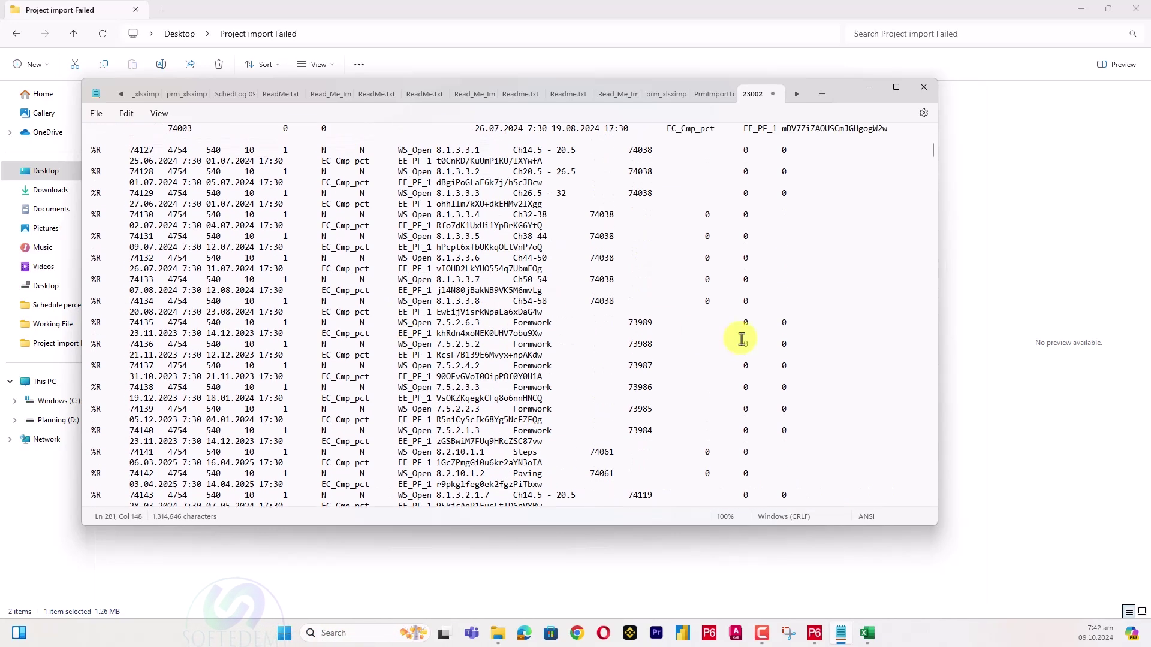
pyautogui.scroll(11, 742, 340)
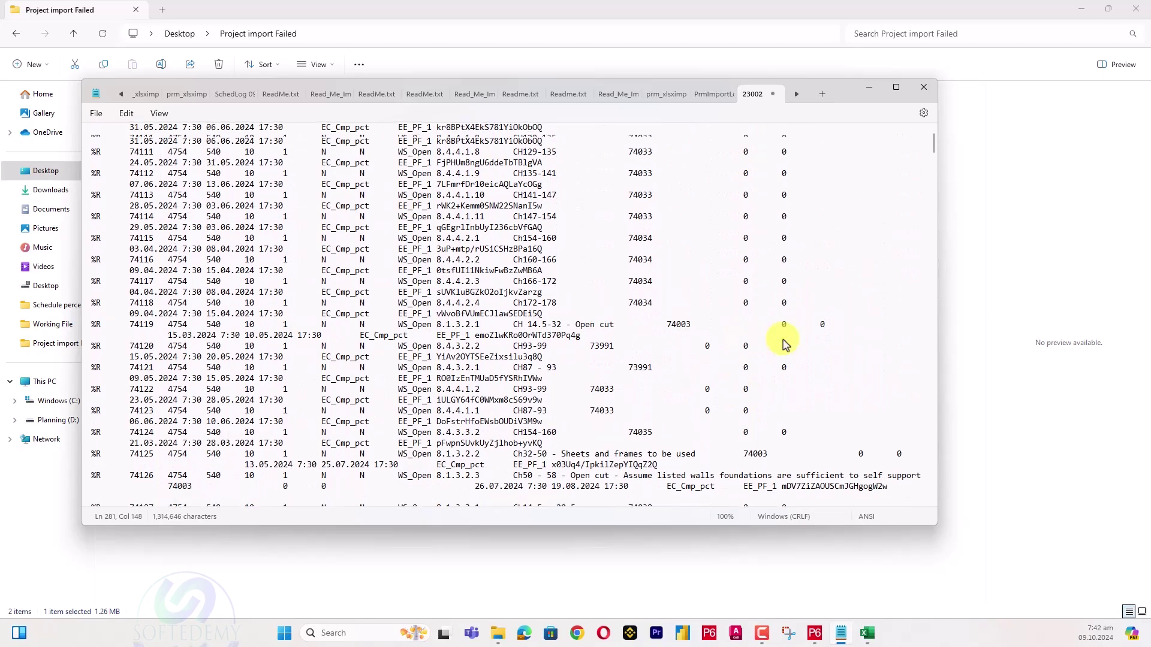
pyautogui.scroll(20, 785, 344)
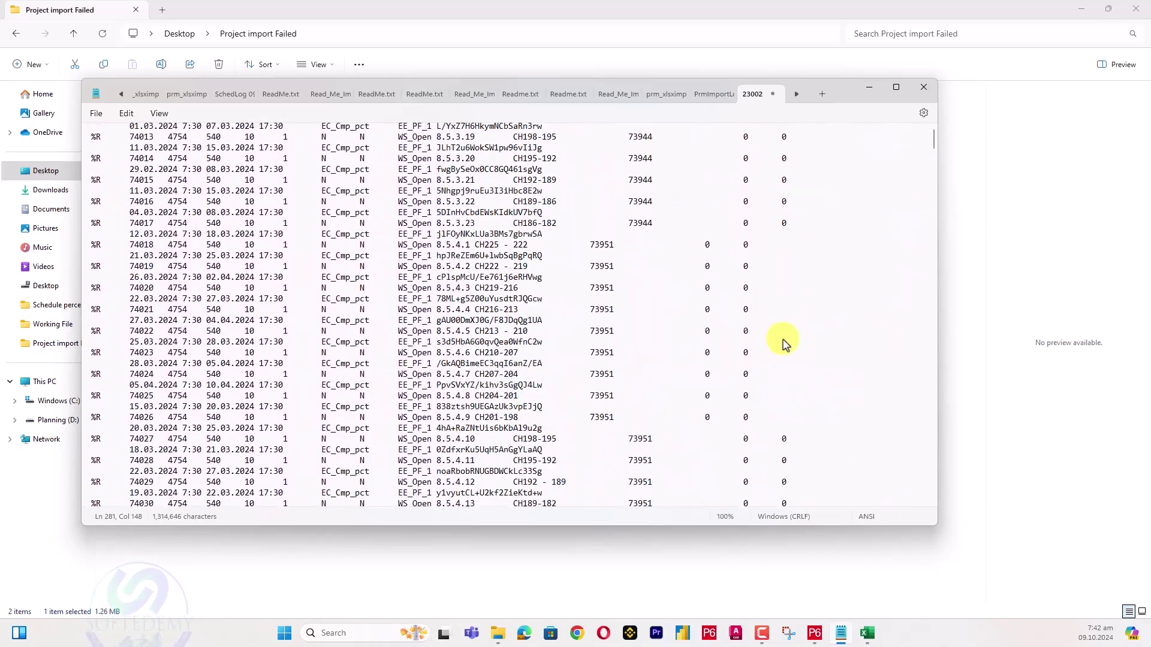
pyautogui.scroll(20, 785, 344)
pyautogui.scroll(20, 785, 345)
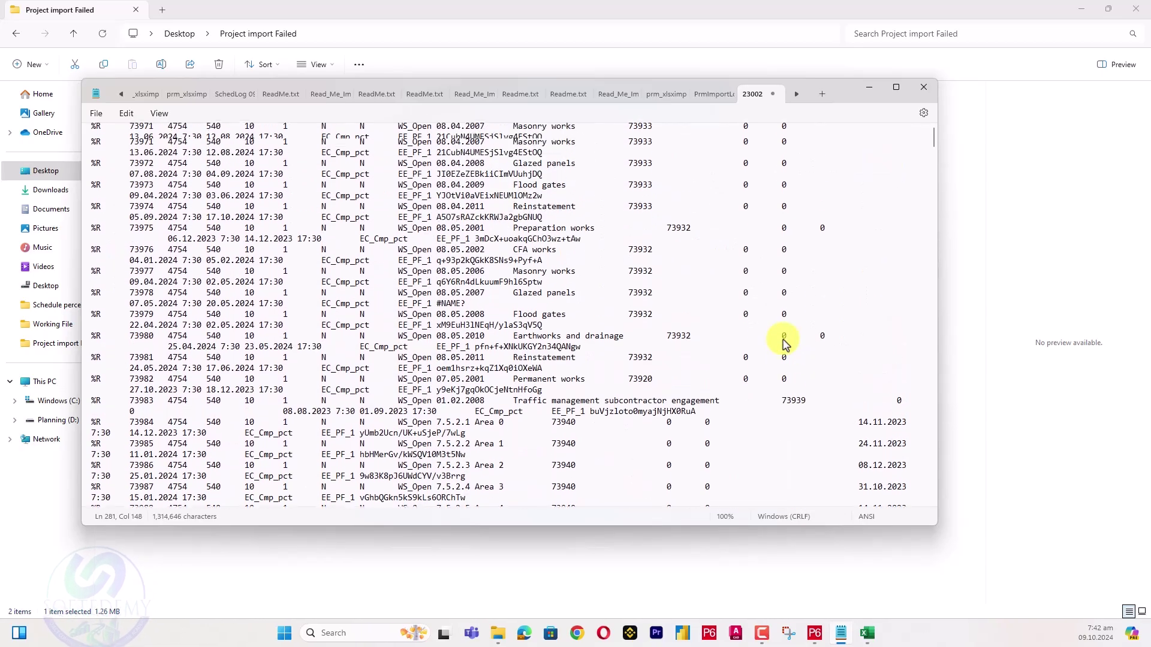
pyautogui.scroll(7, 784, 335)
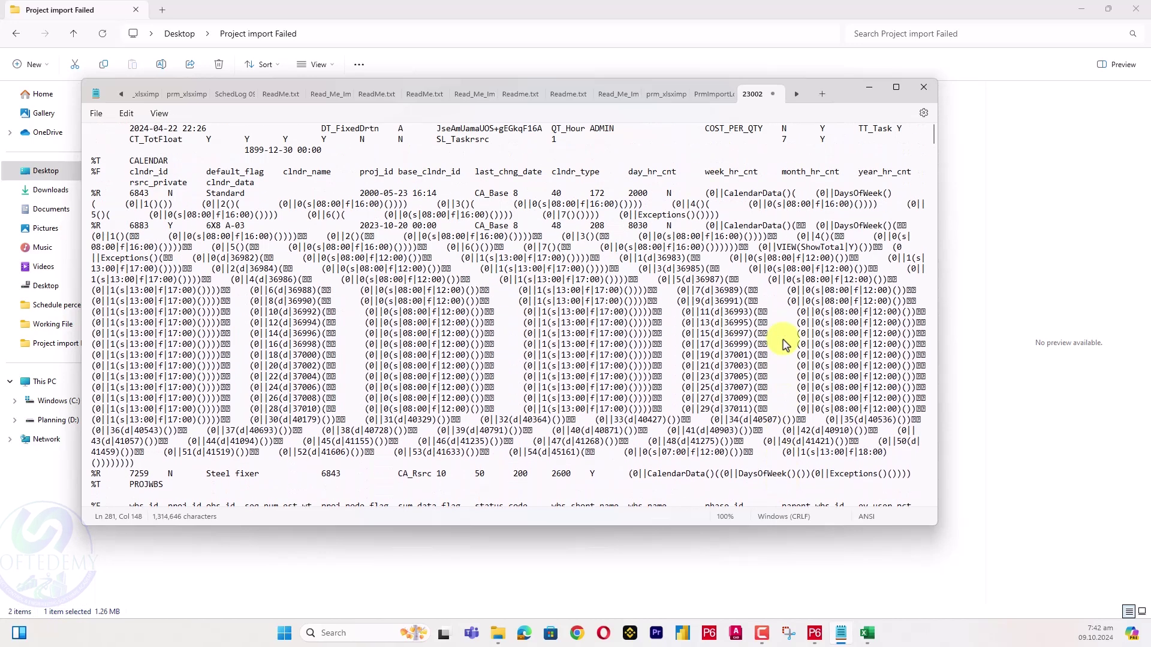
pyautogui.scroll(-6, 779, 335)
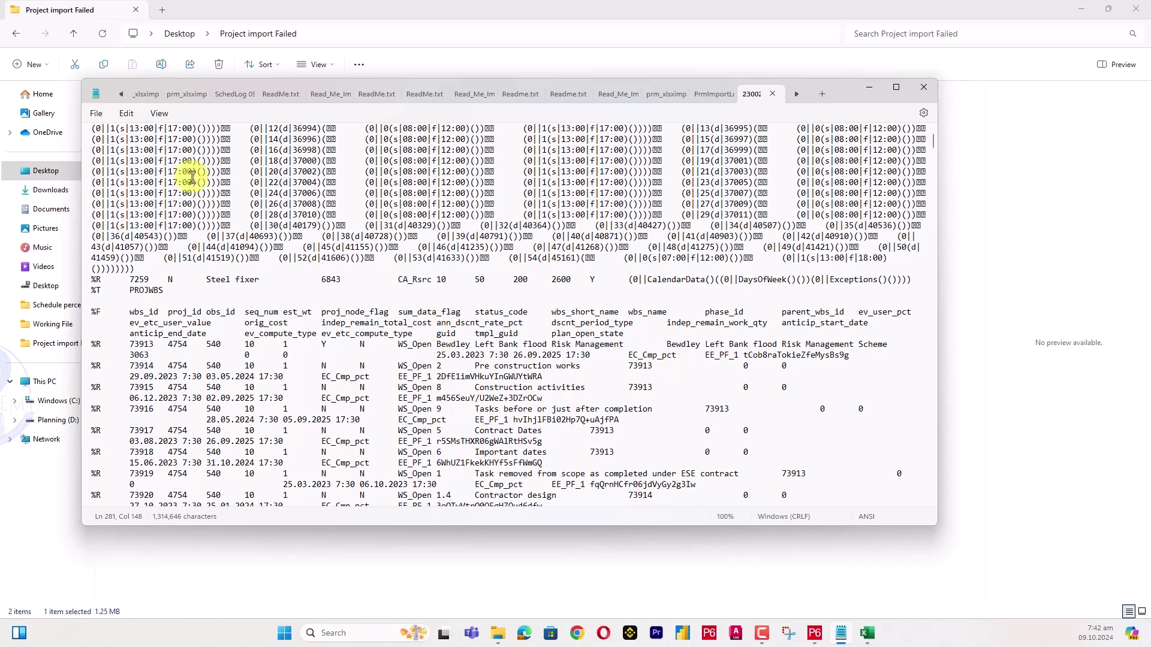
# Save the edited XER copy and close Notepad.
pyautogui.click(90, 113)
pyautogui.click(120, 191)
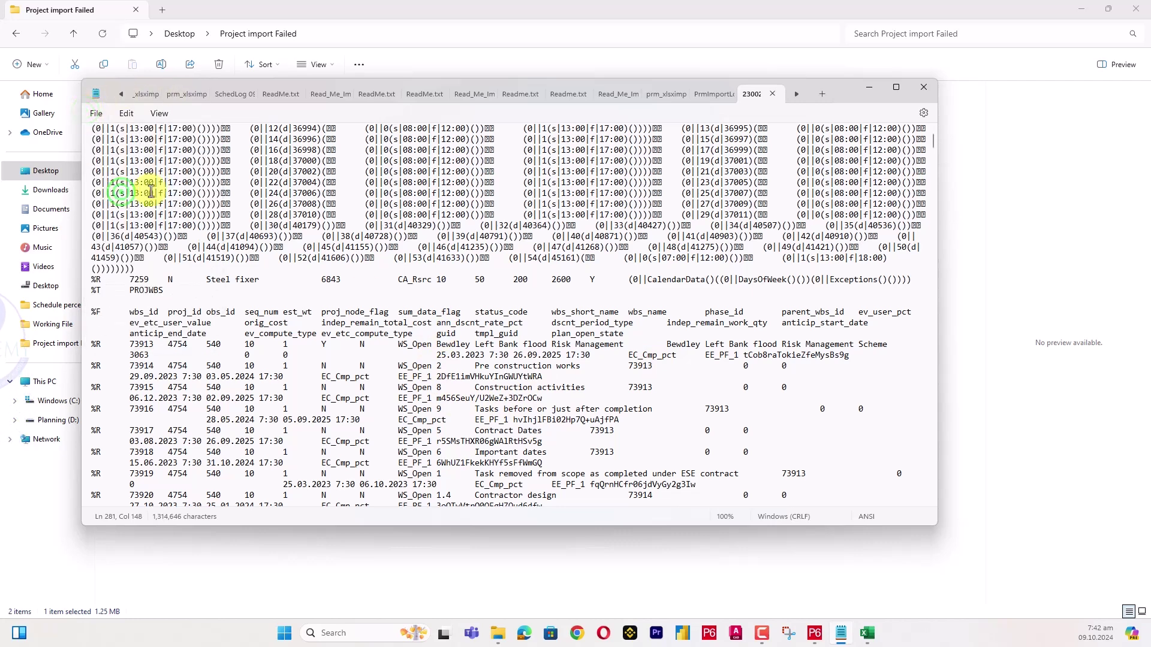
pyautogui.click(917, 90)
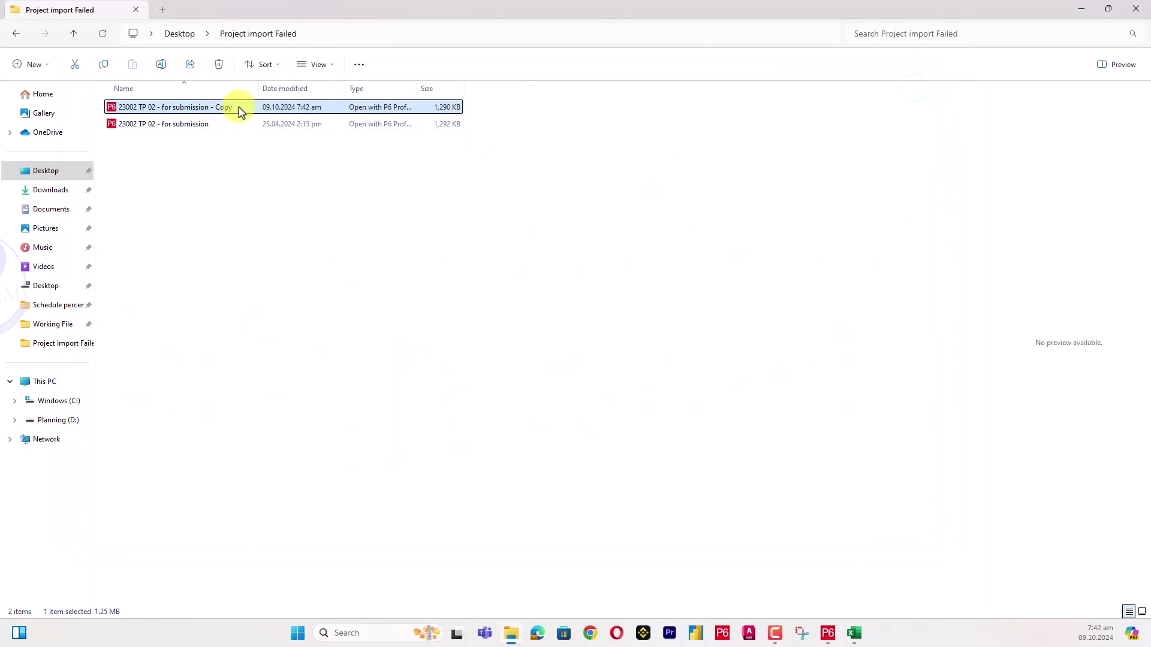
# Dismiss the failed import result in P6 and start a new XER import.
pyautogui.click(828, 632)
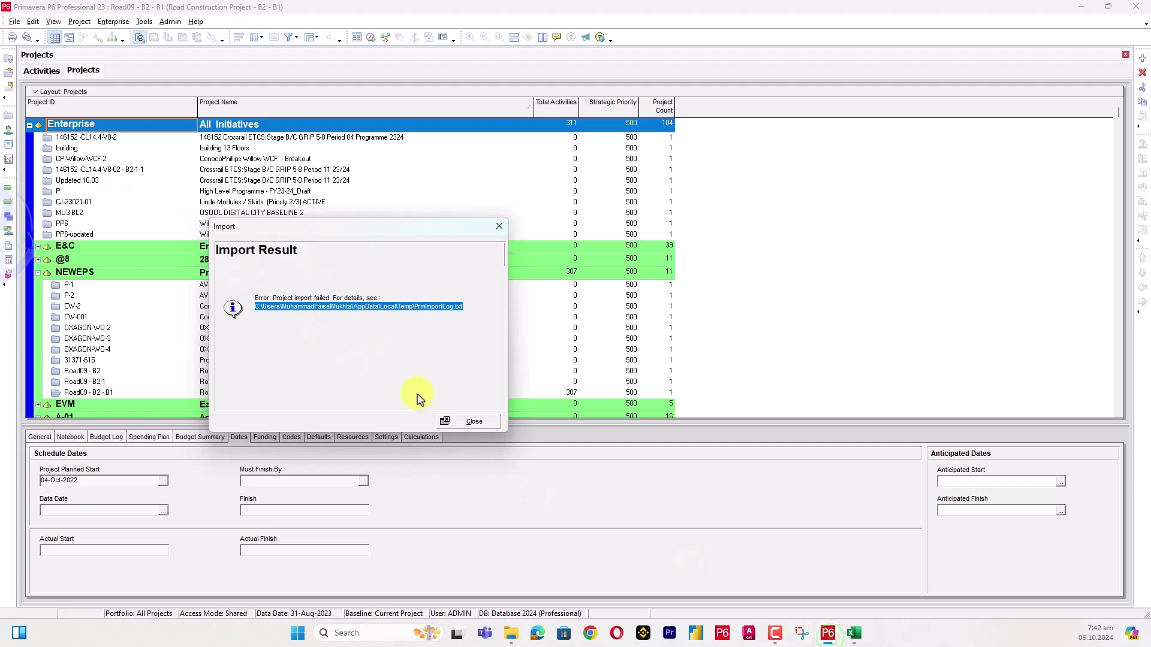
pyautogui.click(470, 422)
pyautogui.click(15, 22)
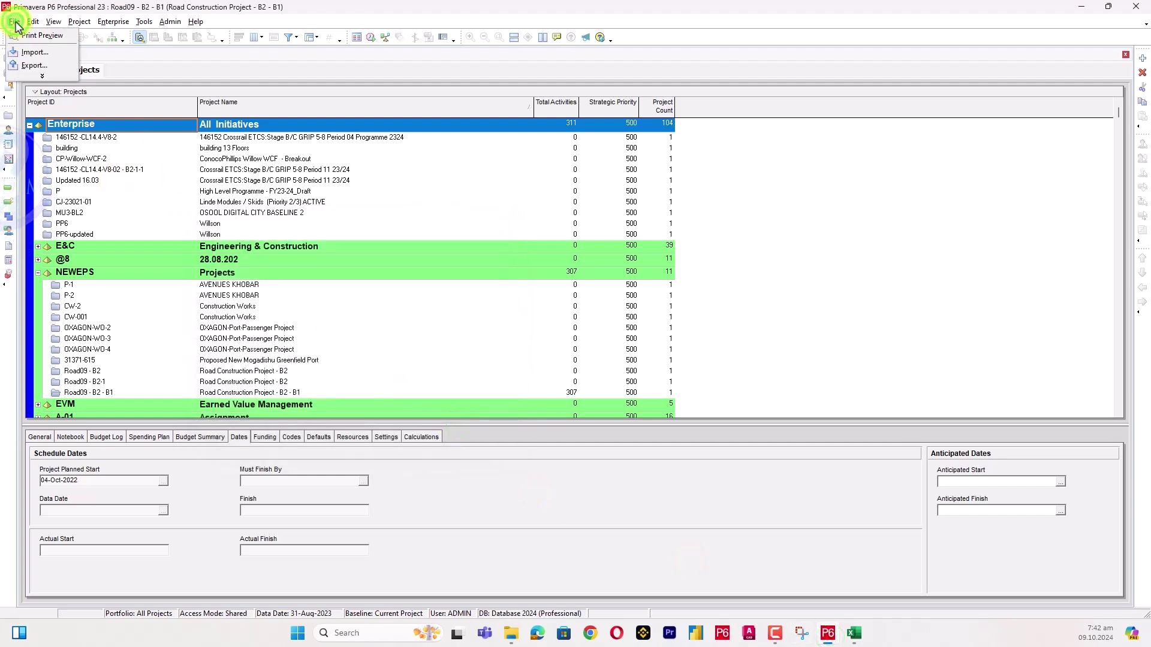
pyautogui.click(30, 53)
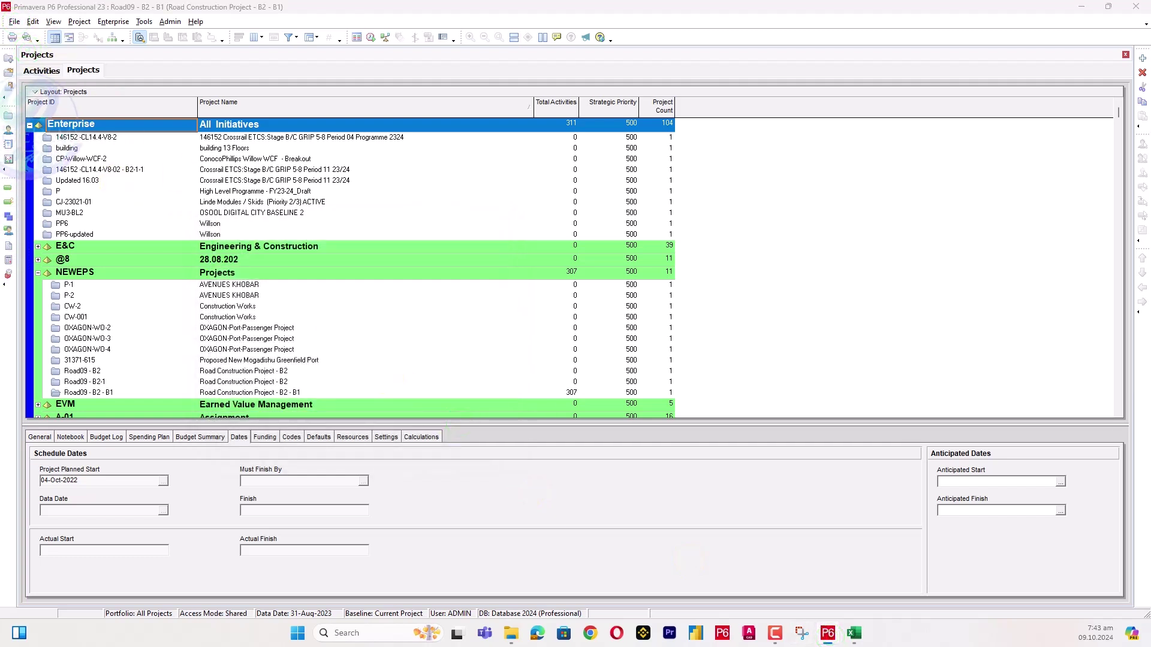
pyautogui.click(519, 419)
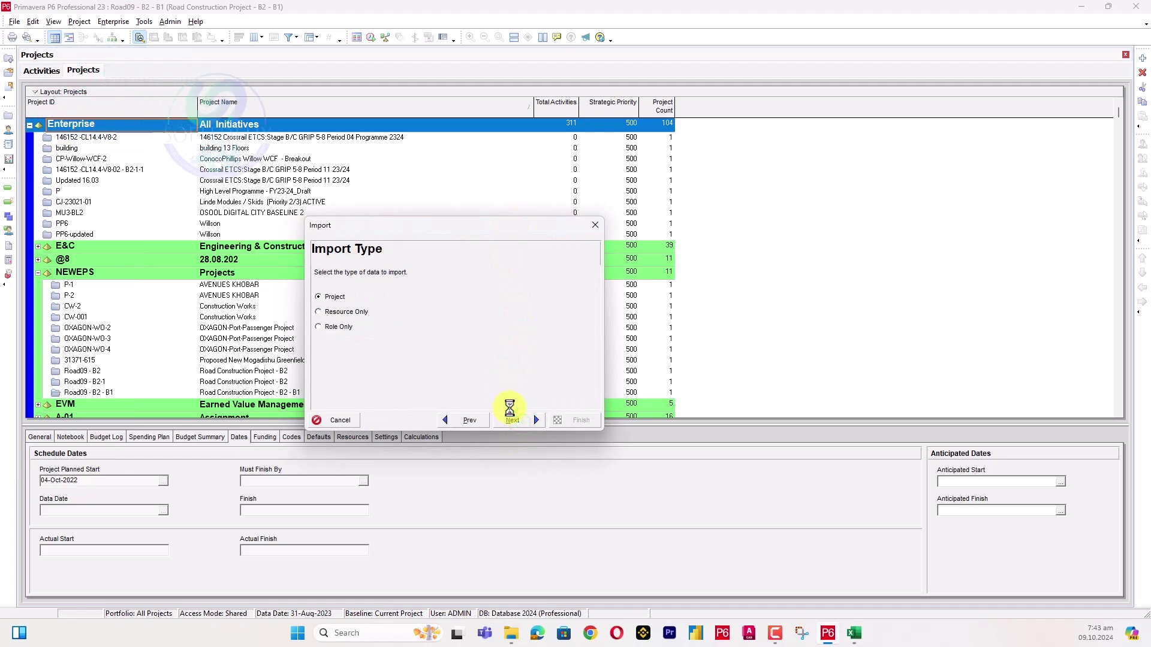
pyautogui.click(524, 419)
# Import the corrected XER copy with default project and update options, then close the result.
pyautogui.click(491, 310)
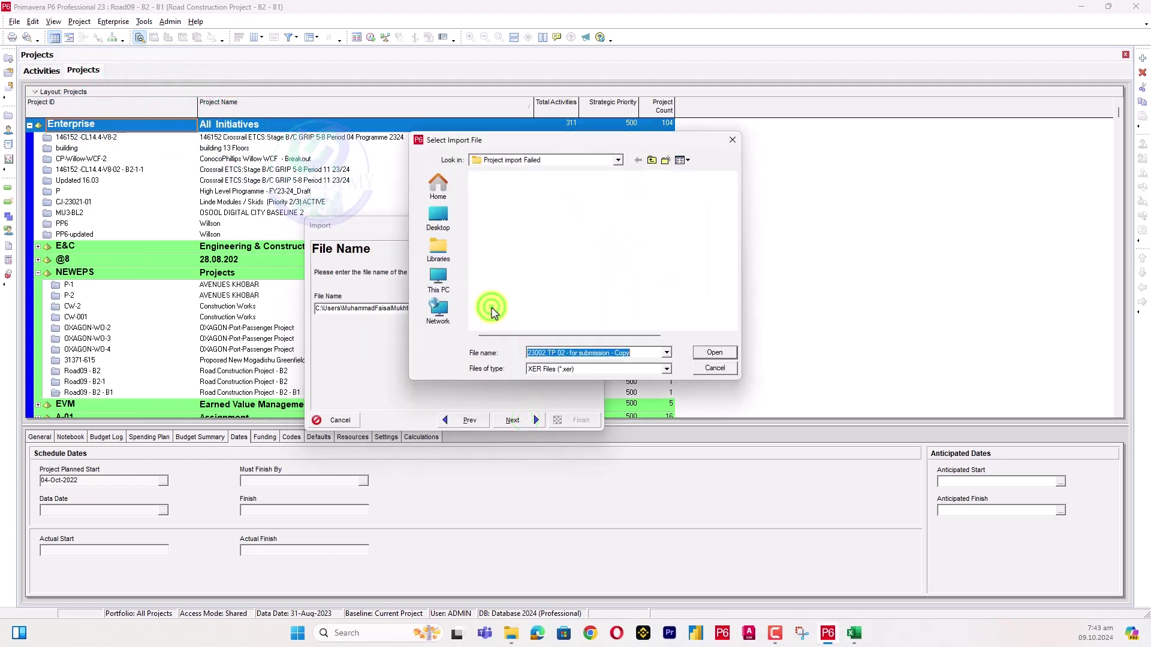
pyautogui.click(572, 191)
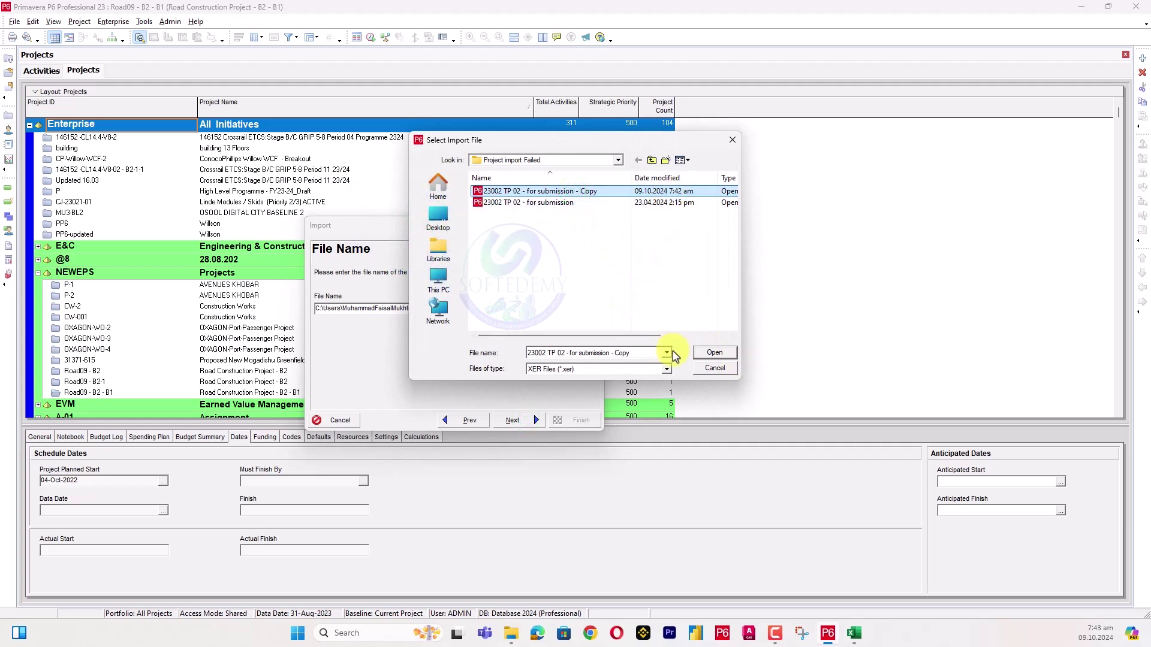
pyautogui.click(717, 353)
pyautogui.click(520, 420)
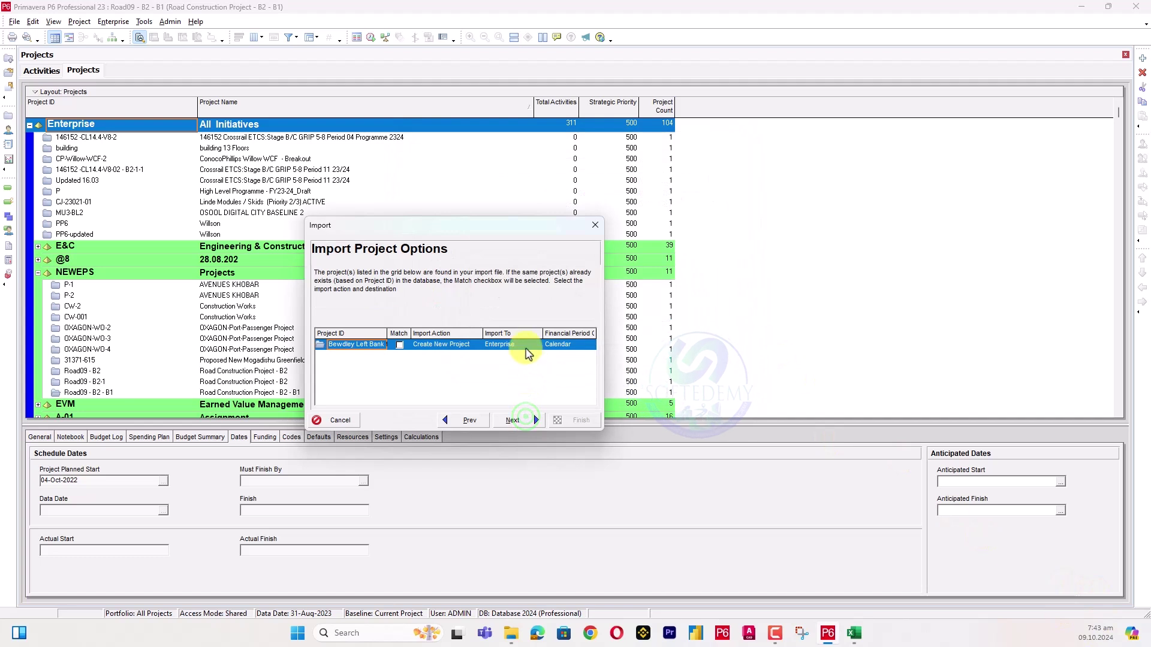
pyautogui.click(537, 420)
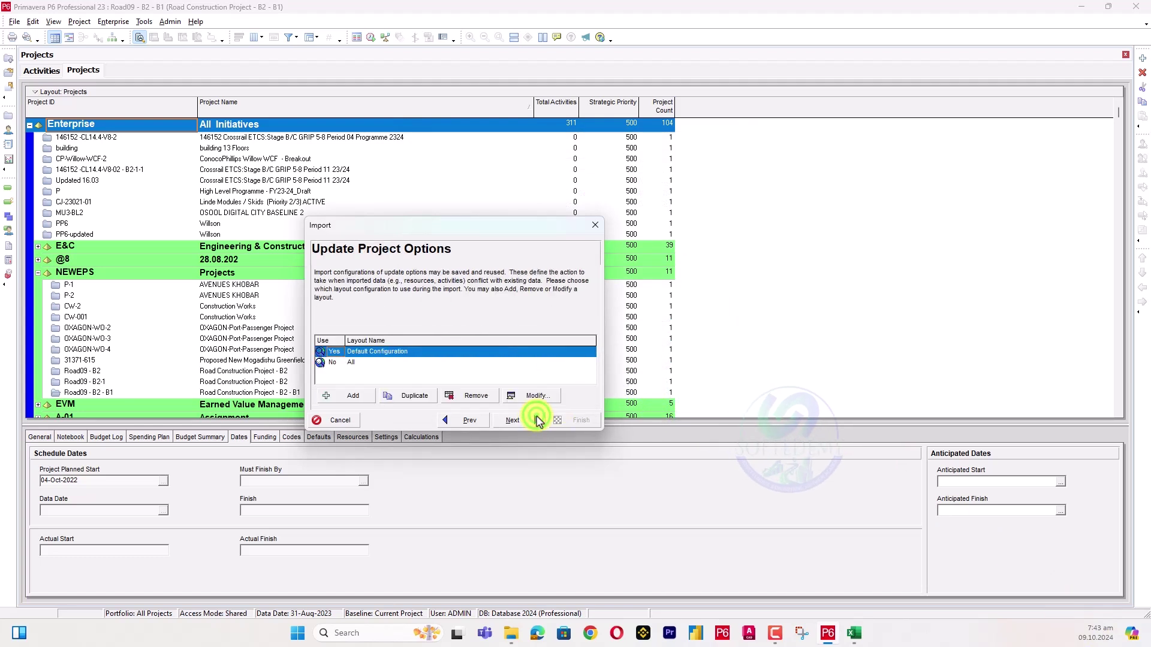
pyautogui.click(537, 420)
pyautogui.click(569, 420)
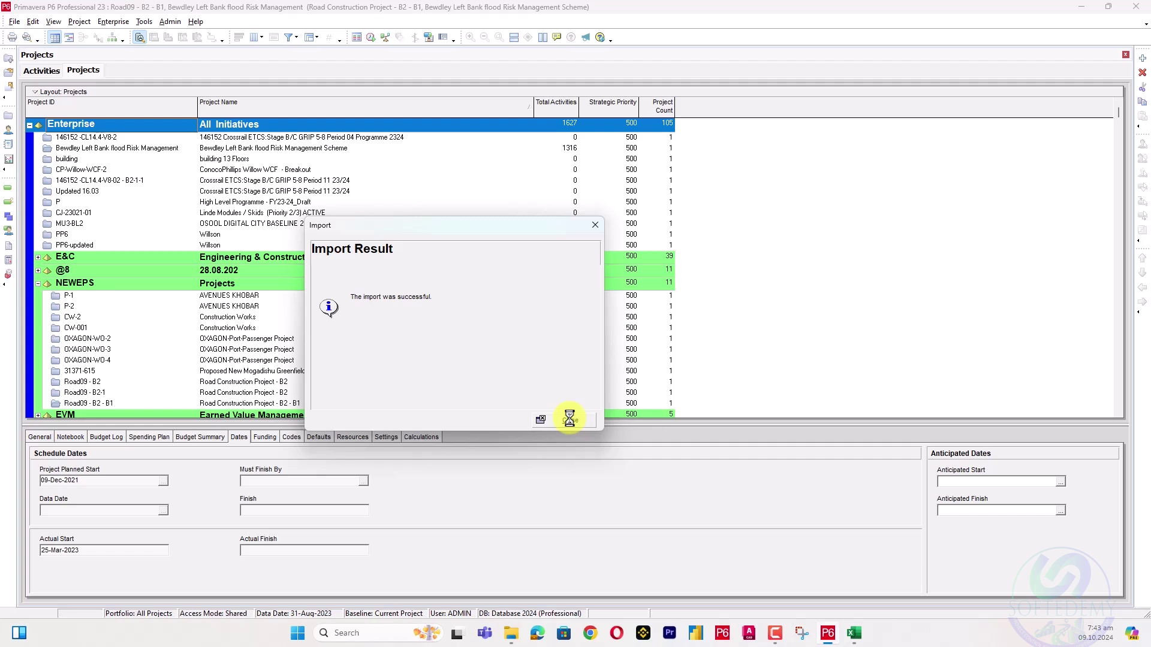
pyautogui.click(569, 419)
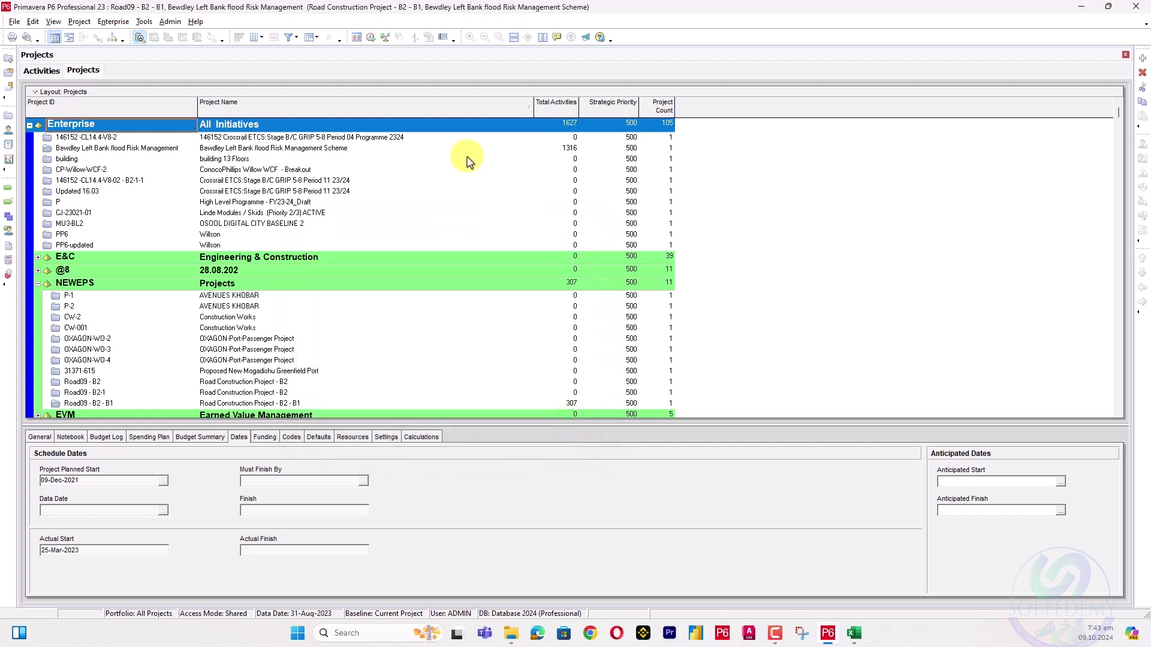
# Open the Bewdley Left Bank flood Risk Management project in the WBS view.
pyautogui.click(534, 146)
pyautogui.rightClick(535, 146)
pyautogui.click(534, 154)
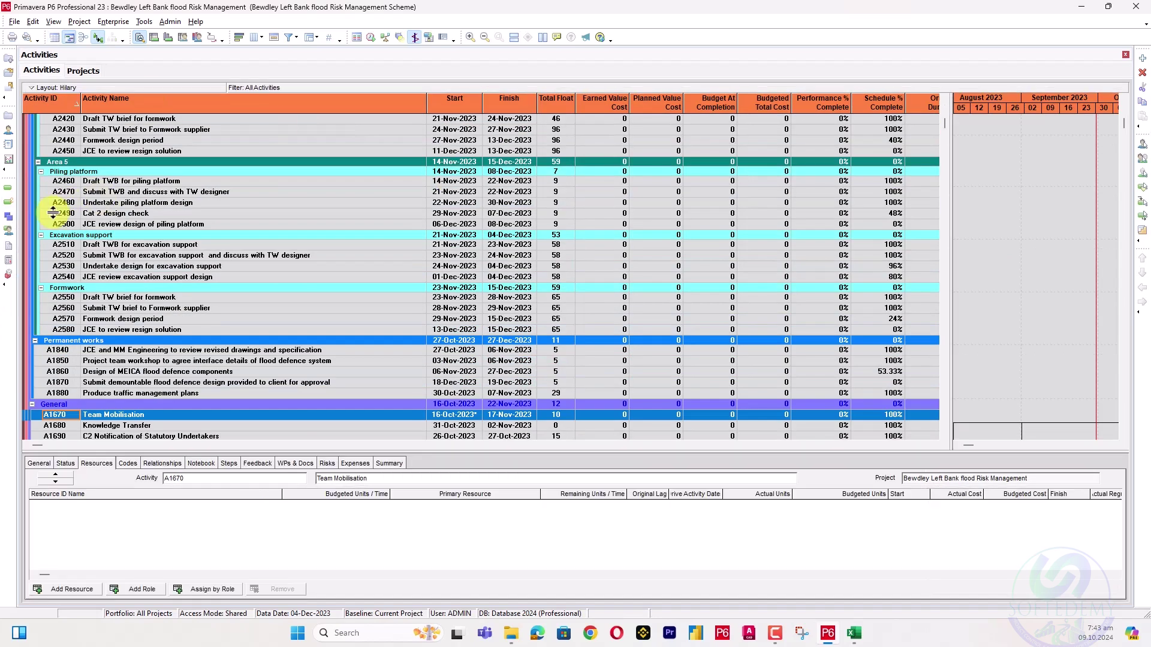
pyautogui.click(7, 215)
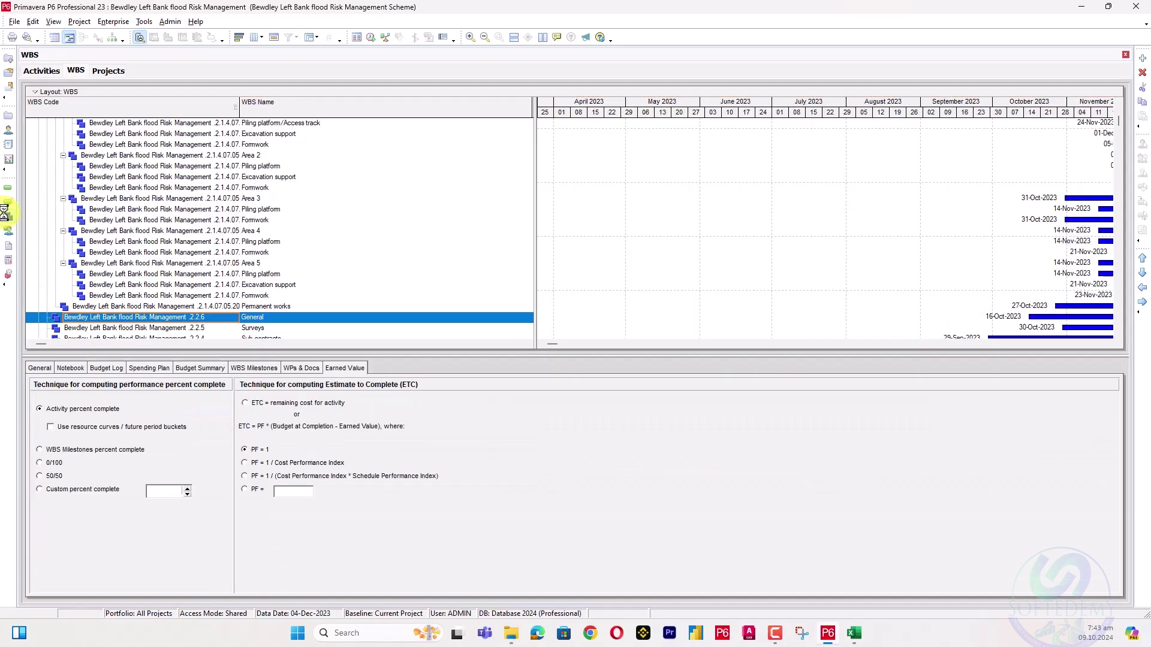
# Collapse the WBS tree to WBS Level 2 and select the top project row.
pyautogui.rightClick(211, 177)
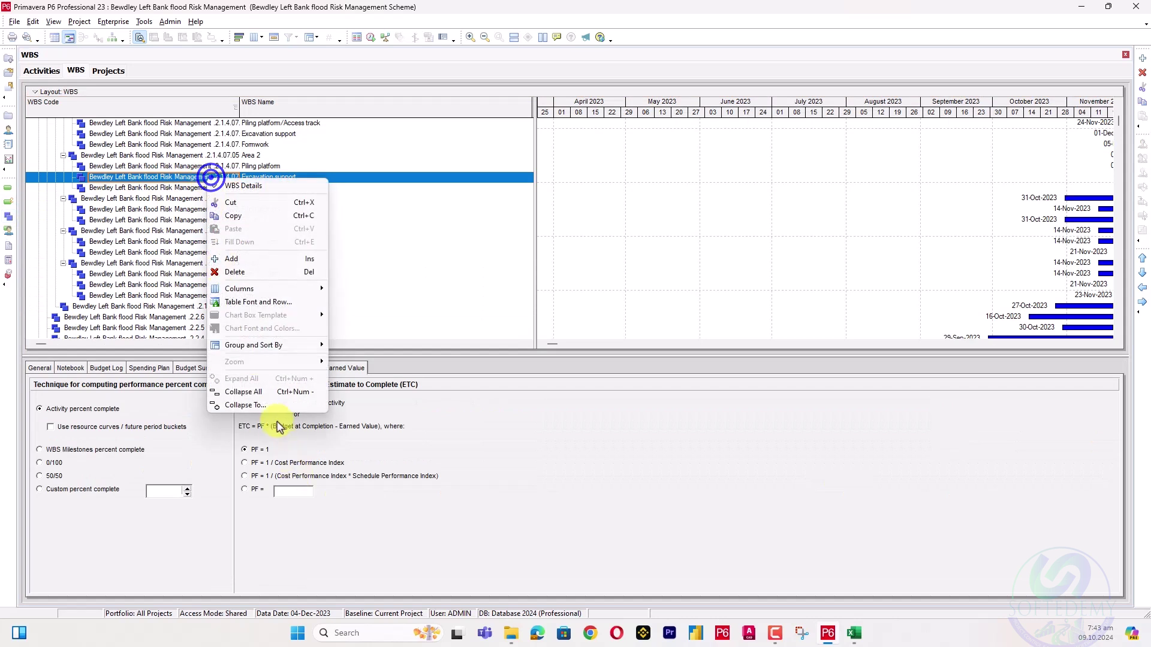
pyautogui.click(293, 405)
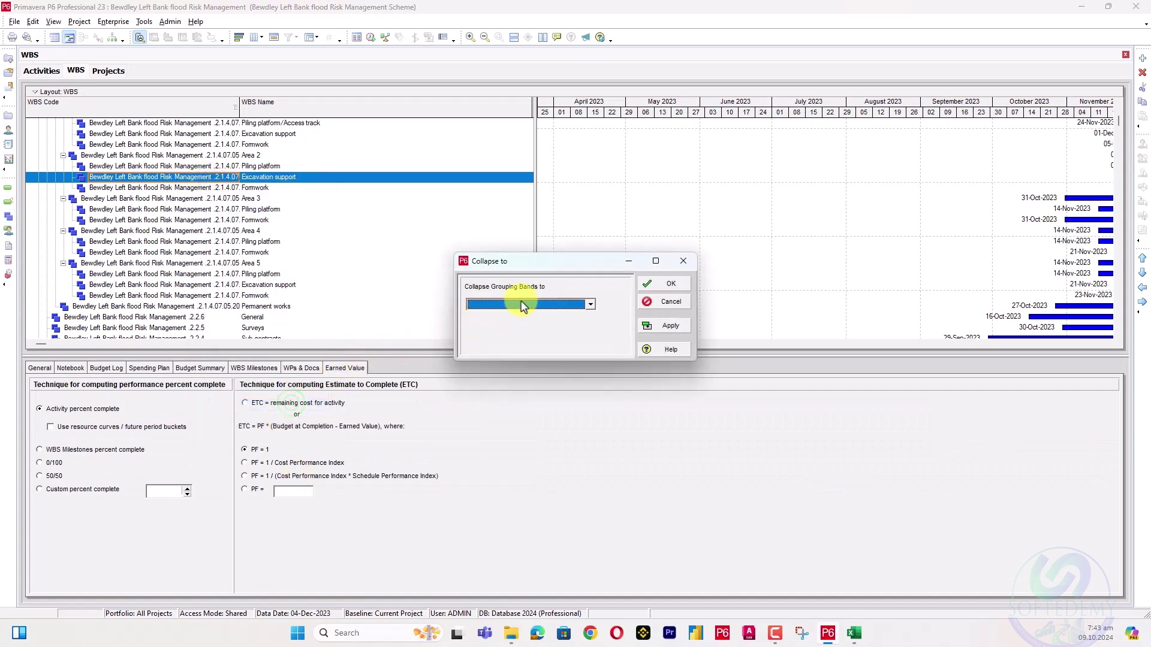
pyautogui.click(522, 306)
pyautogui.click(513, 325)
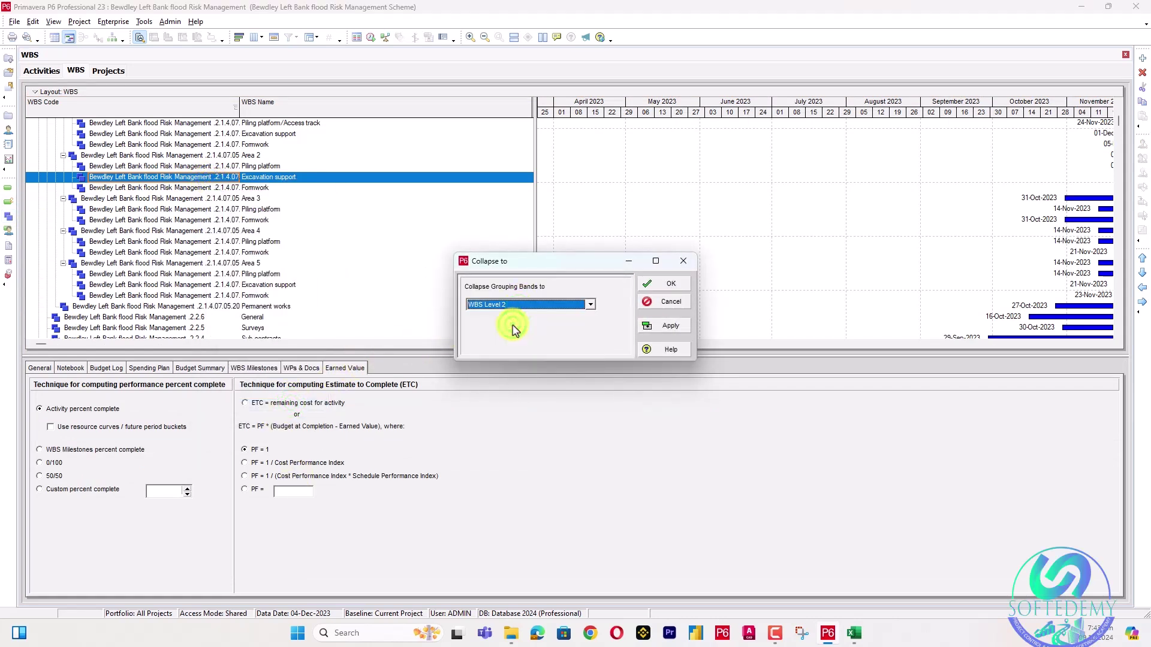
pyautogui.click(670, 326)
pyautogui.click(672, 287)
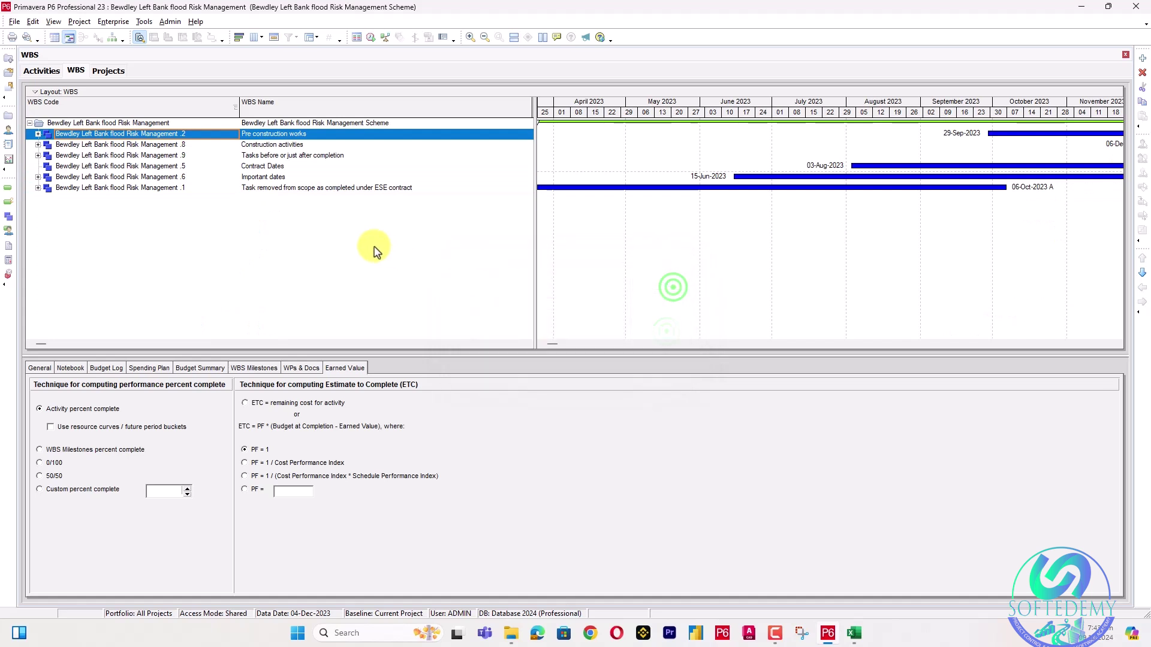
pyautogui.click(312, 124)
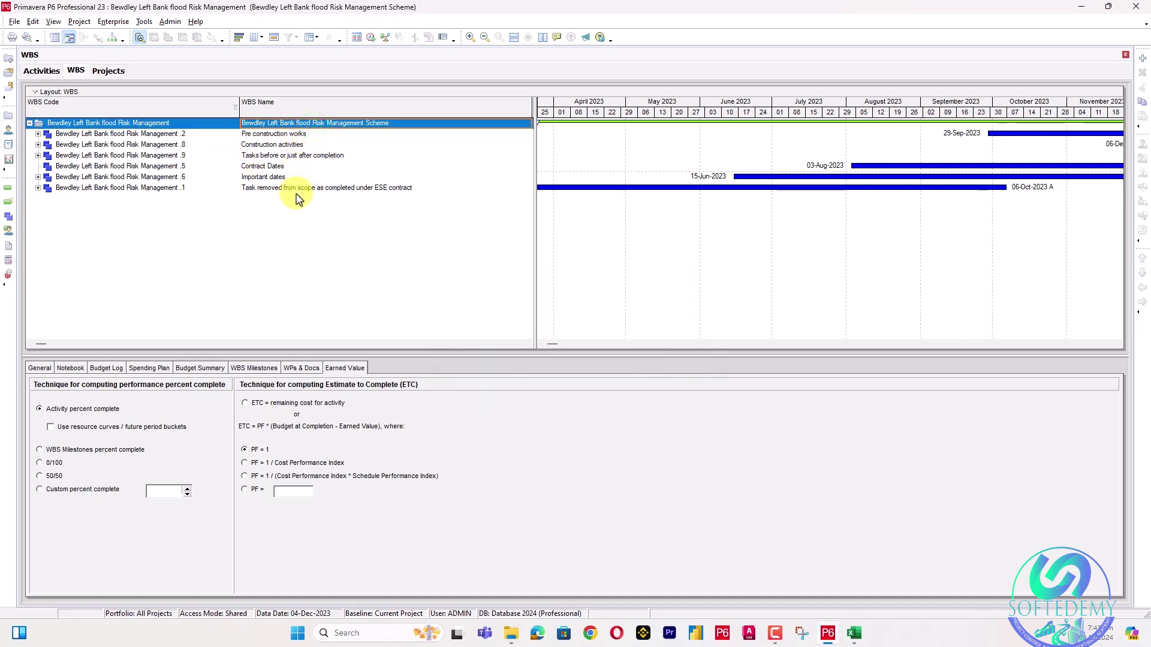
# Return to the Activities view showing the Bewdley project's activities grouped by WBS.
pyautogui.click(54, 75)
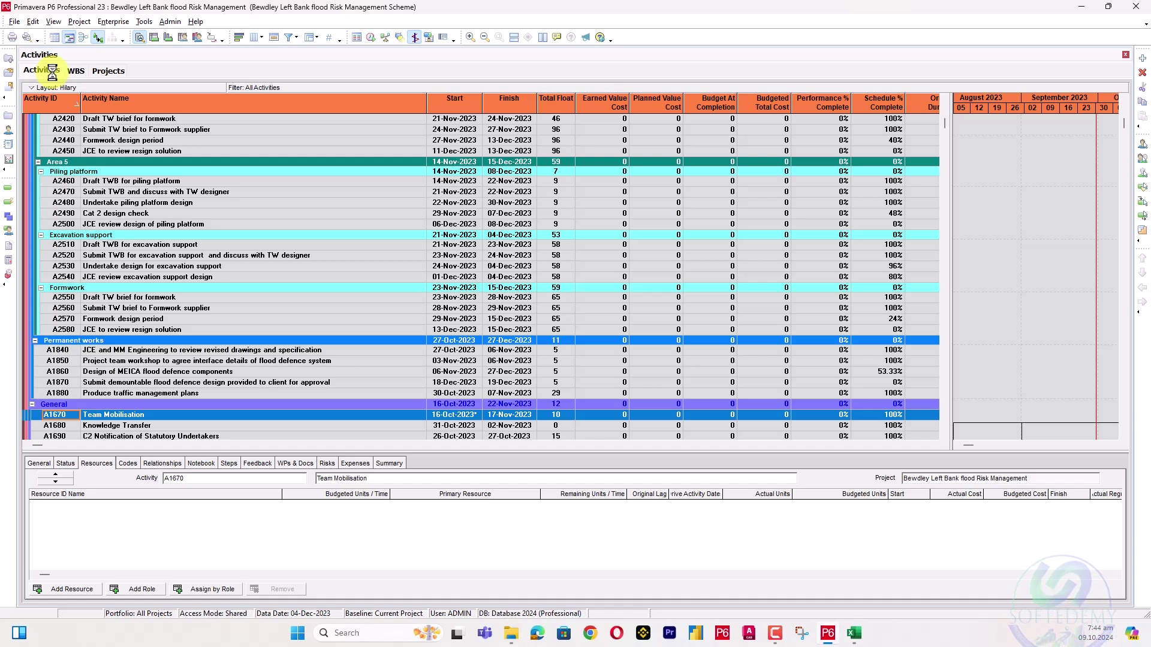
pyautogui.rightClick(625, 633)
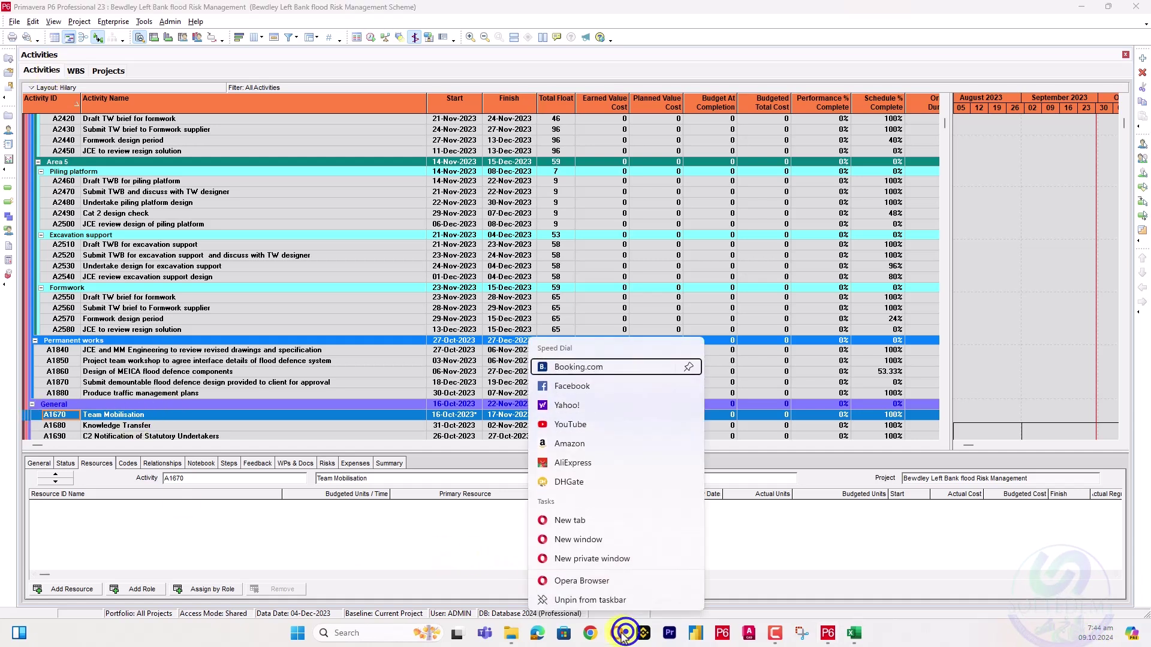
pyautogui.click(626, 560)
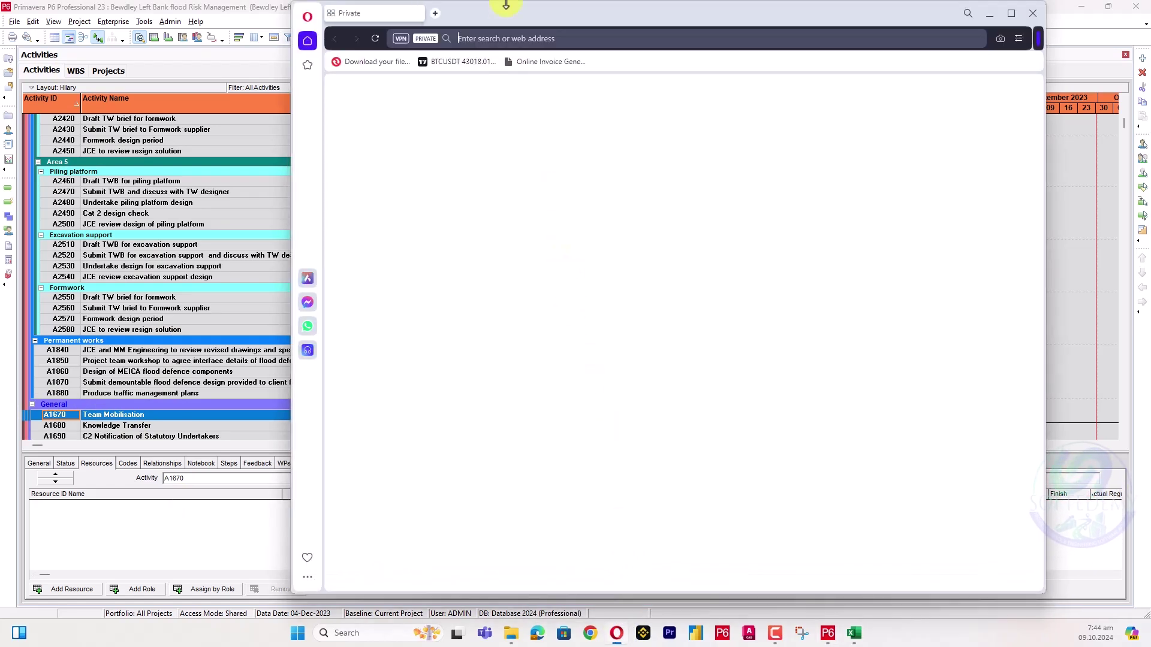
pyautogui.write('ww')
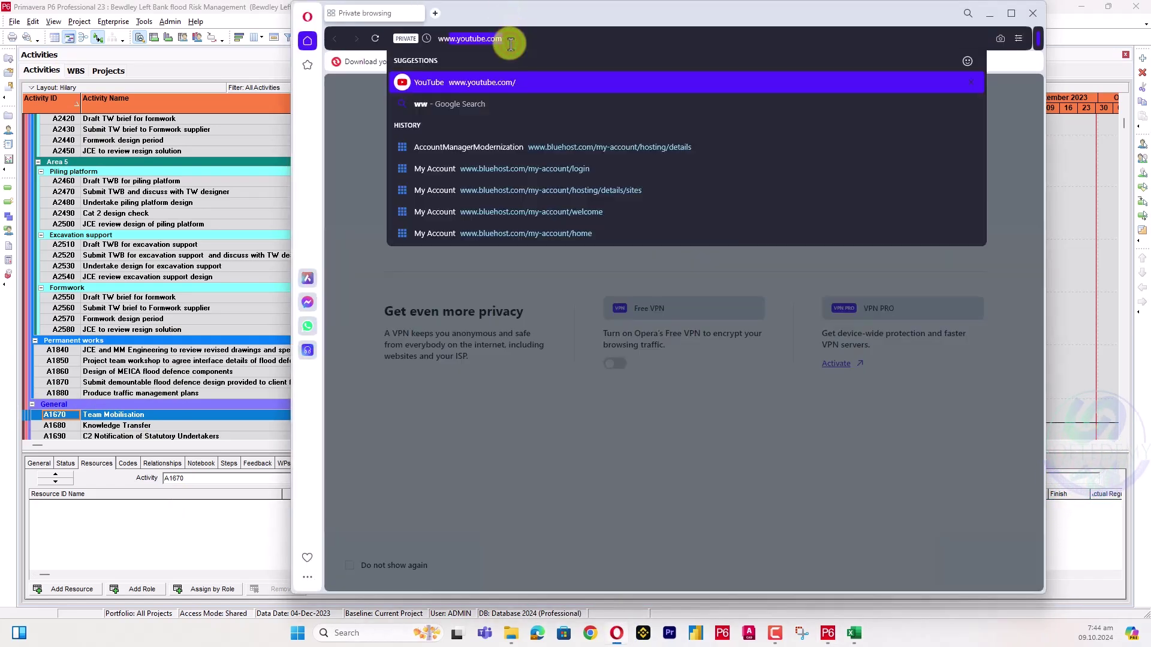
pyautogui.press('Delete')
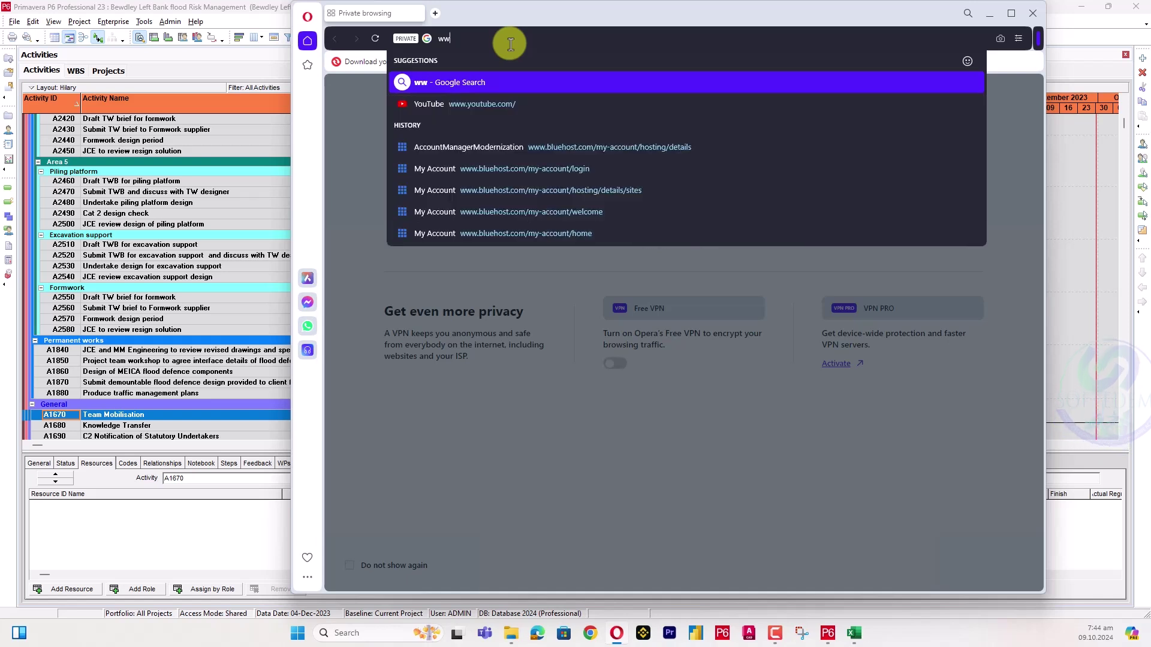
pyautogui.write('w.so')
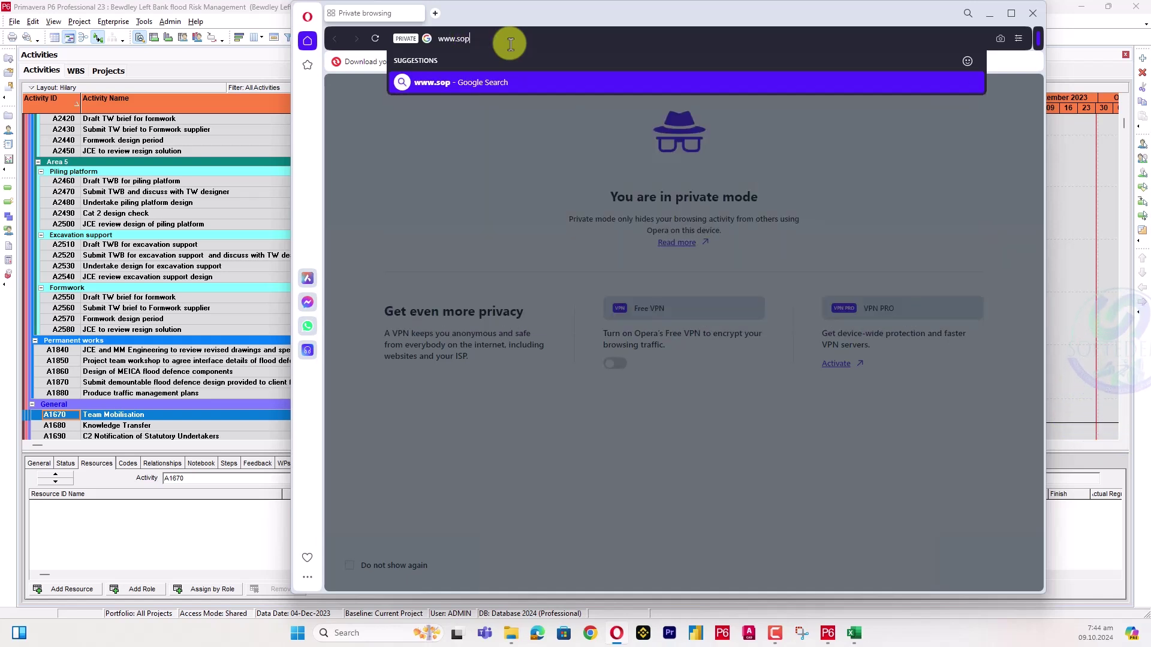
pyautogui.write('ftede')
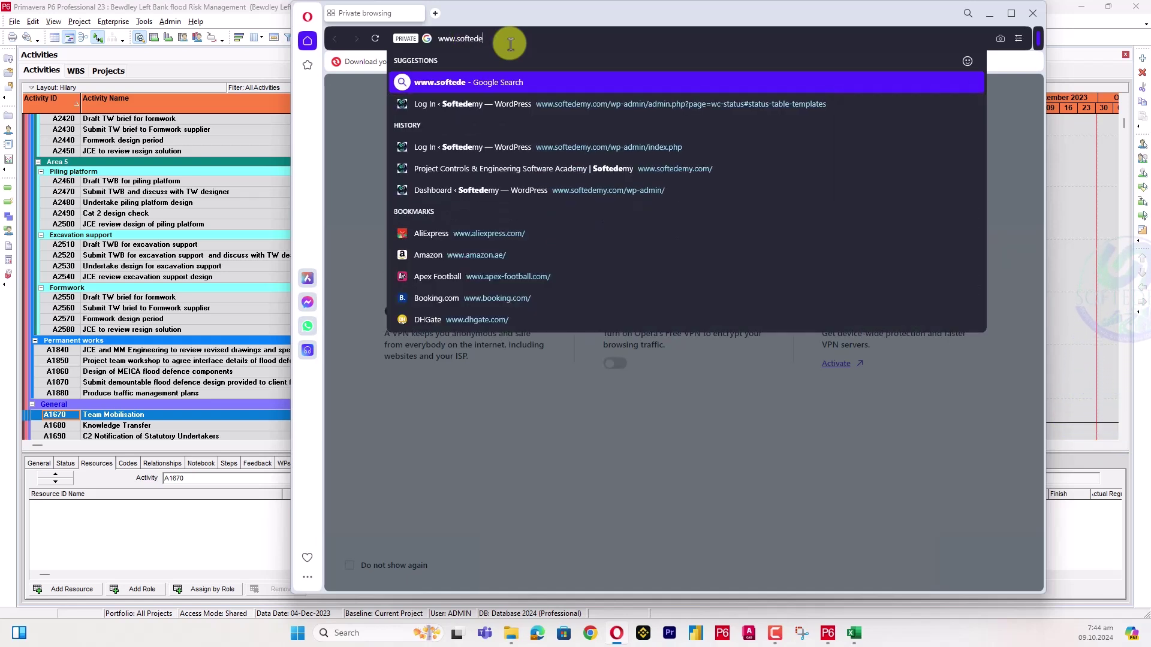
pyautogui.write('my.com')
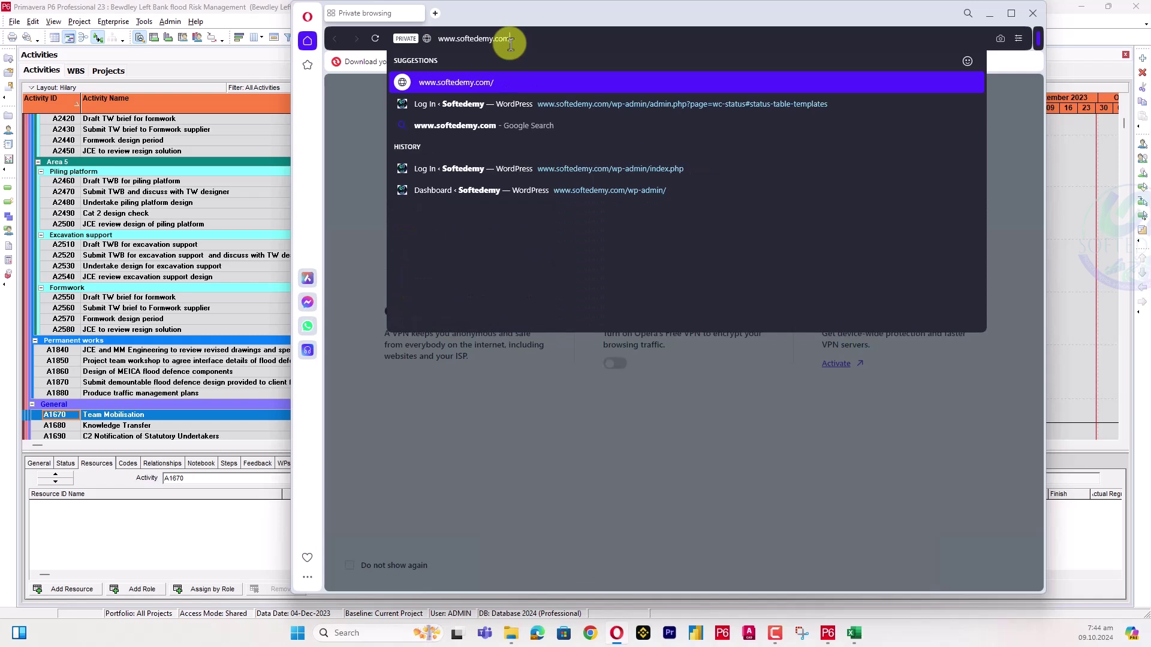
pyautogui.press('Return')
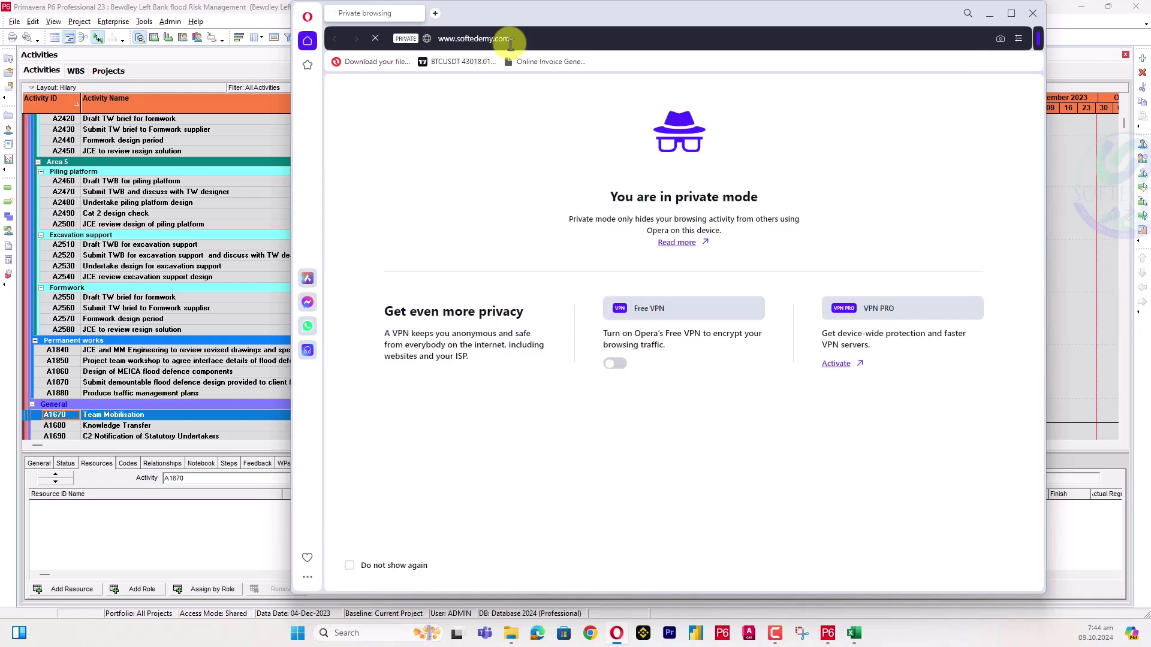
# Maximize the browser, dismiss the newsletter and cookie popups, and browse the Shop page's P6 tools.
pyautogui.click(1011, 14)
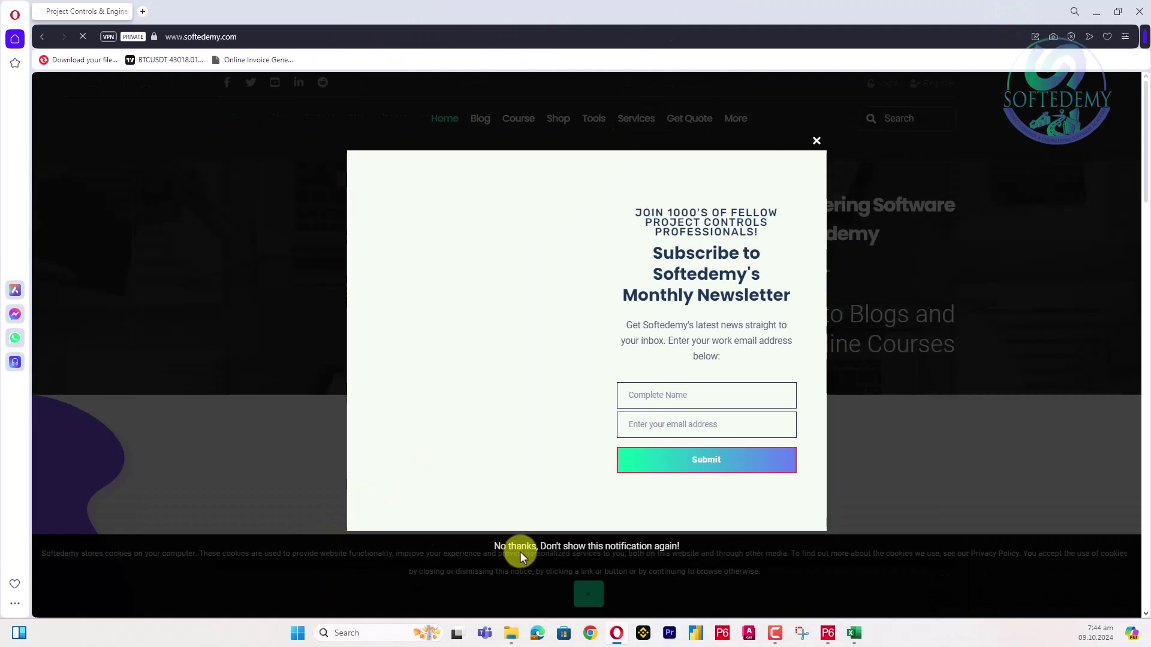
pyautogui.click(528, 543)
pyautogui.click(556, 117)
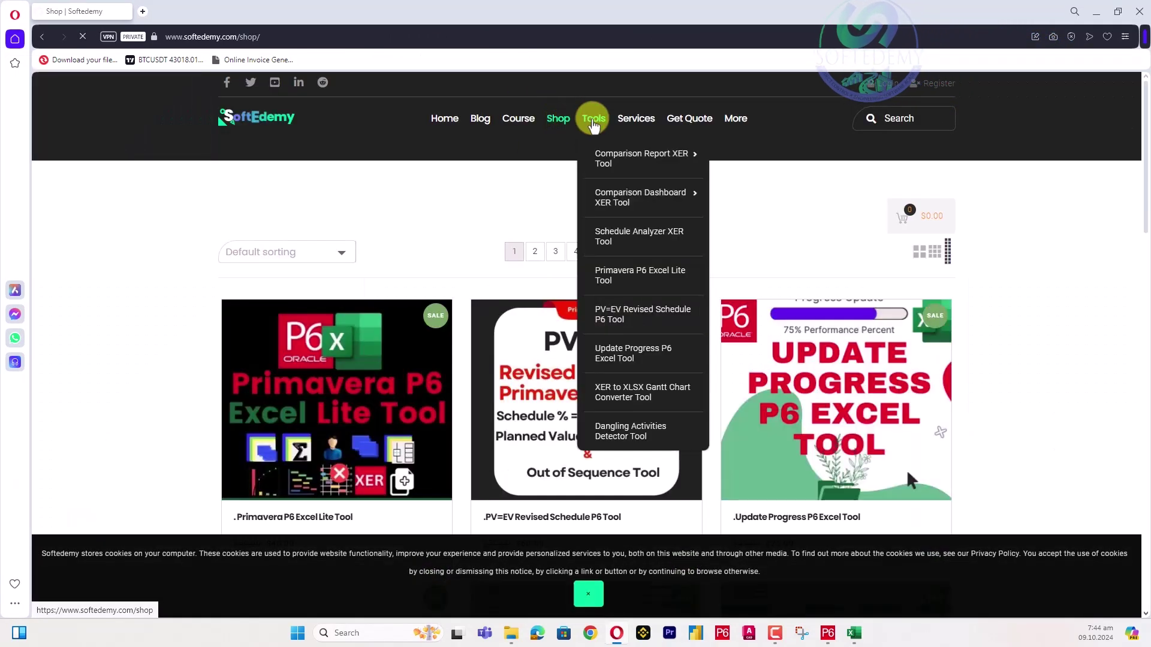
pyautogui.scroll(-15, 449, 300)
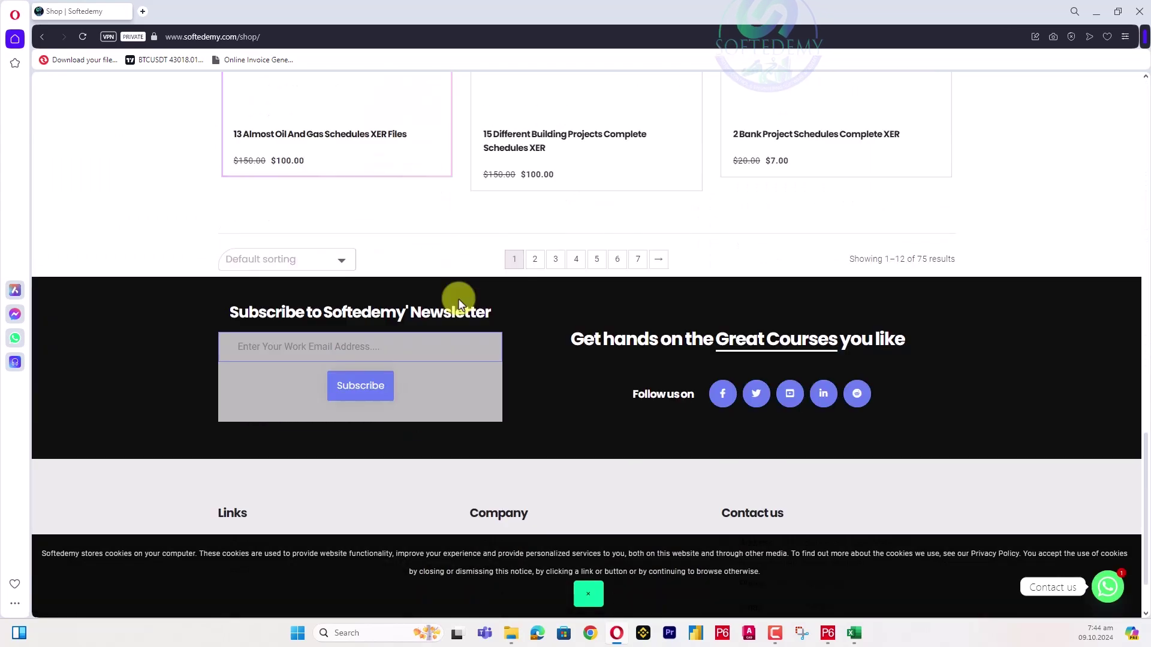
pyautogui.scroll(15, 458, 302)
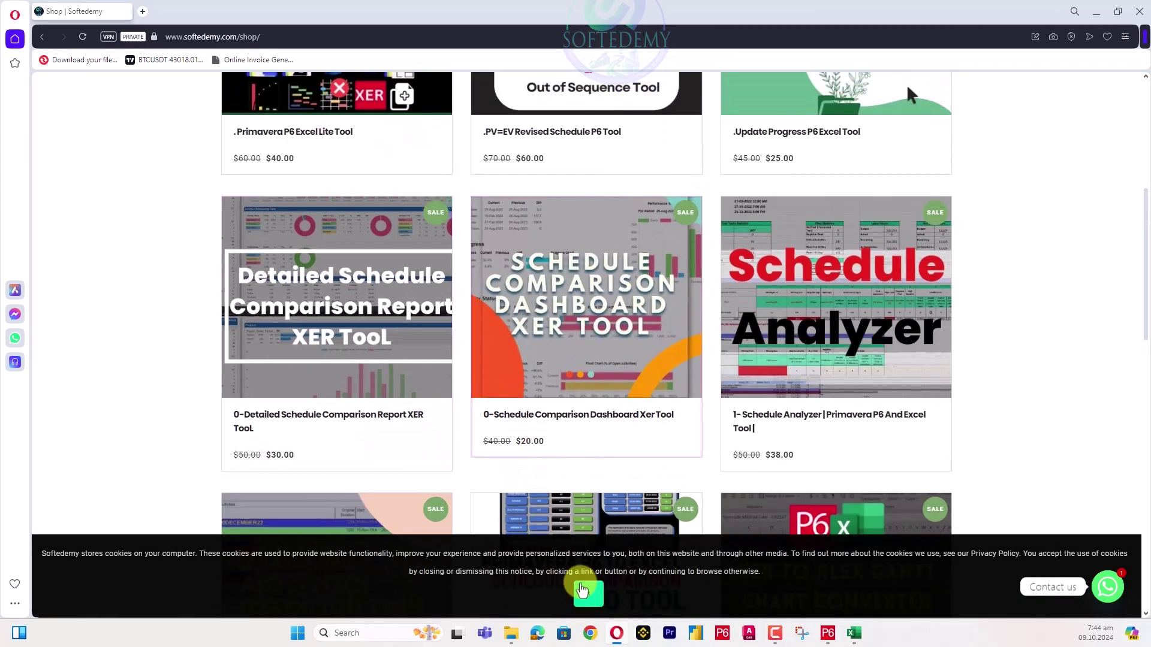
pyautogui.click(588, 594)
pyautogui.scroll(5, 564, 522)
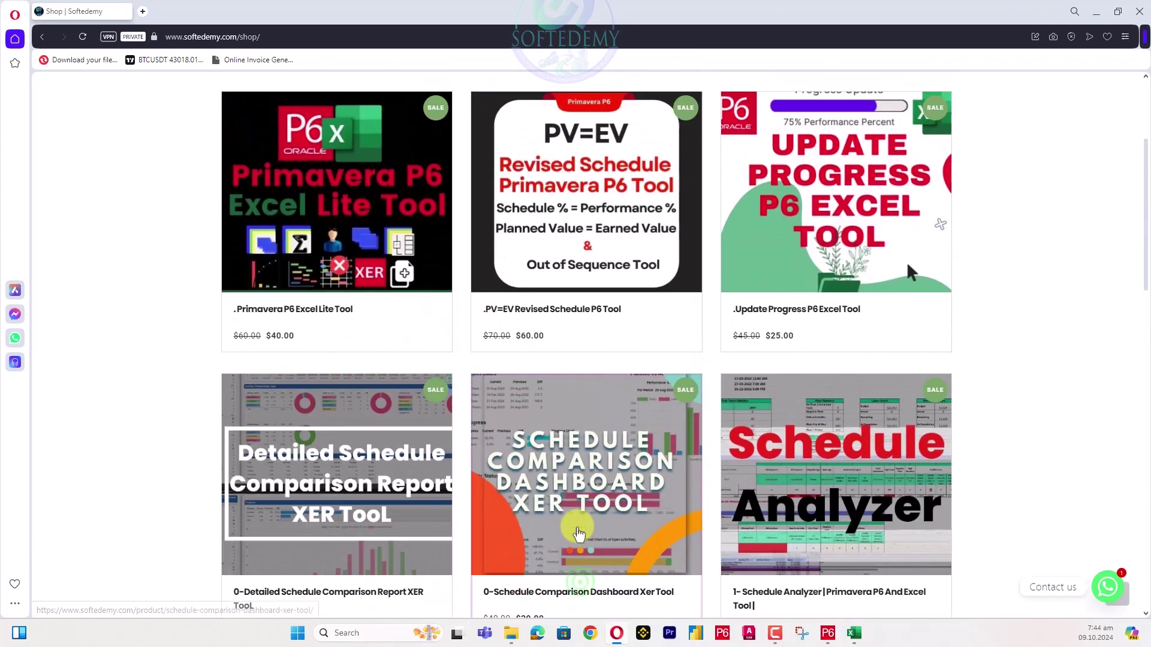
pyautogui.moveTo(563, 523)
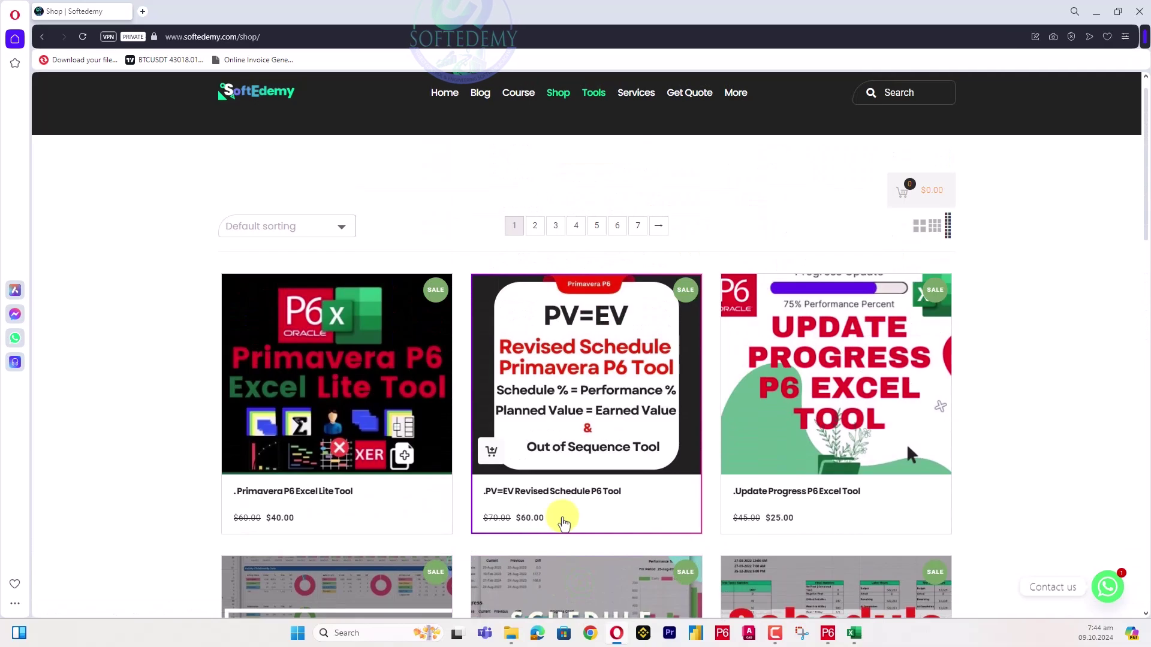